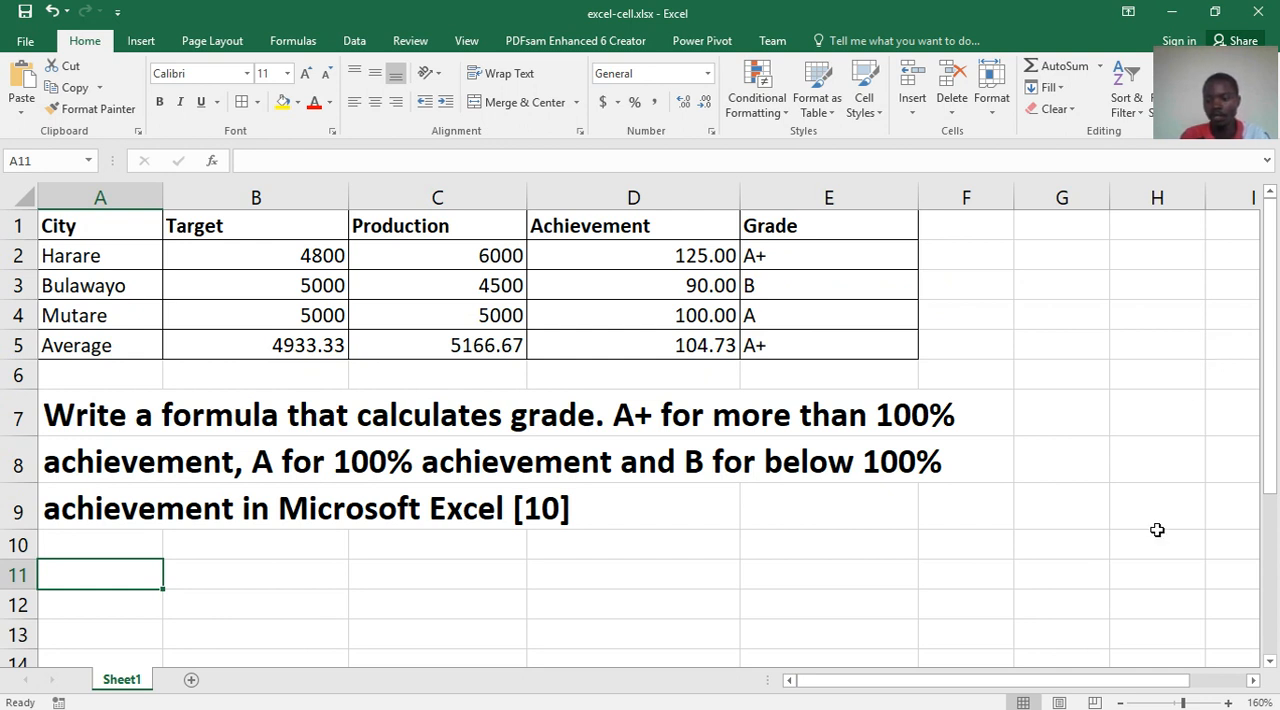
- Enlarge the sheet view to 200% and examine the grade formulas in cells E2 and E3
{"action": "left_click", "coordinate": [1232, 703]}
{"action": "left_click", "coordinate": [1232, 703]}
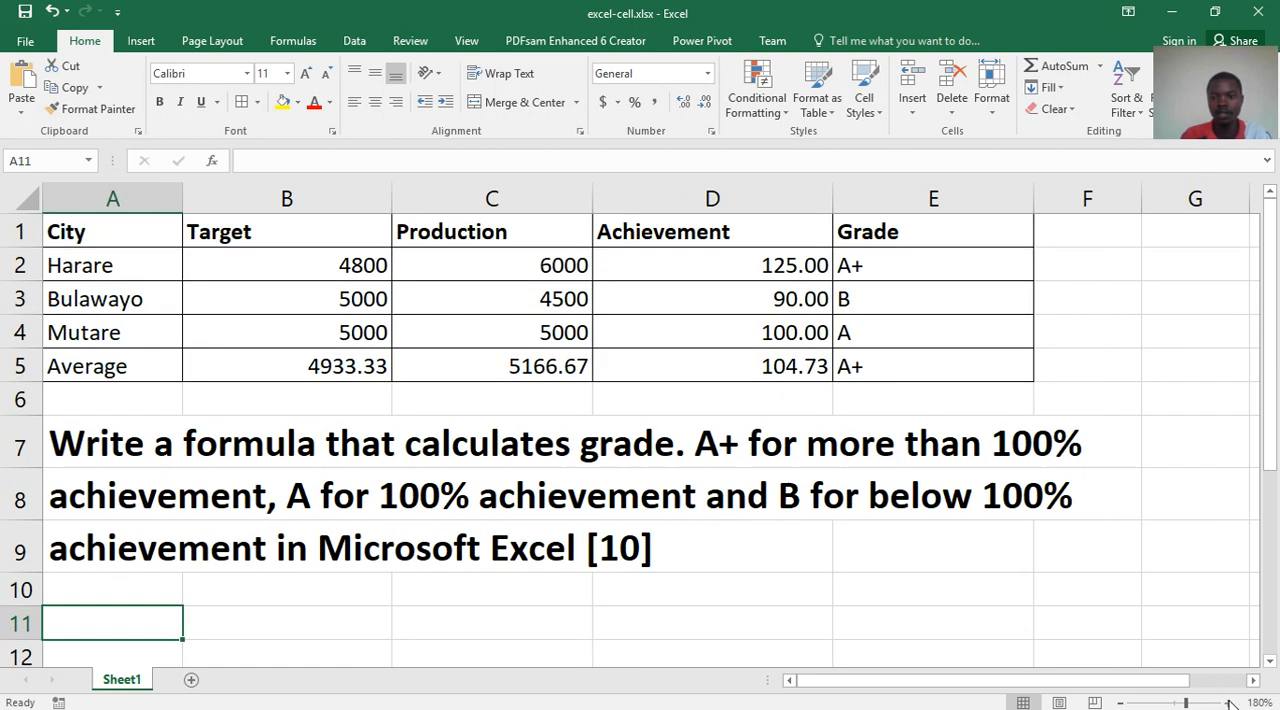
{"action": "left_click", "coordinate": [1232, 703]}
{"action": "left_click", "coordinate": [1232, 703]}
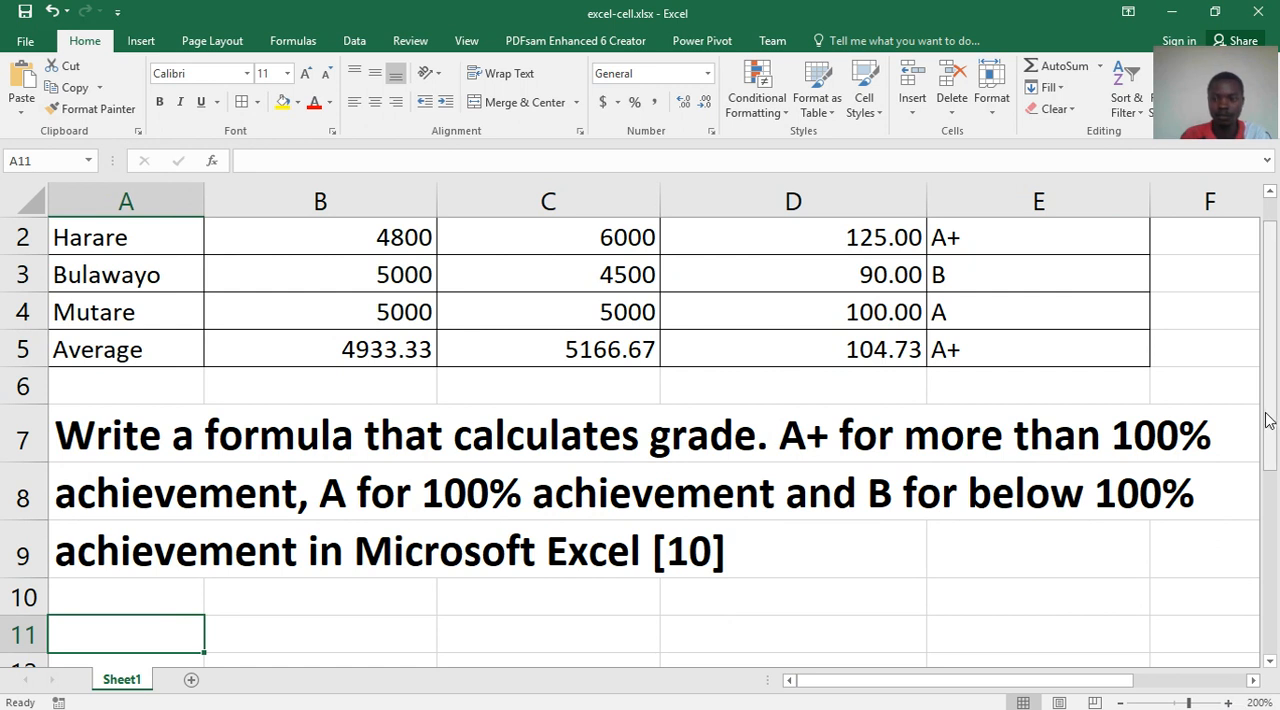
{"action": "left_click_drag", "start_coordinate": [1270, 380], "coordinate": [1270, 327]}
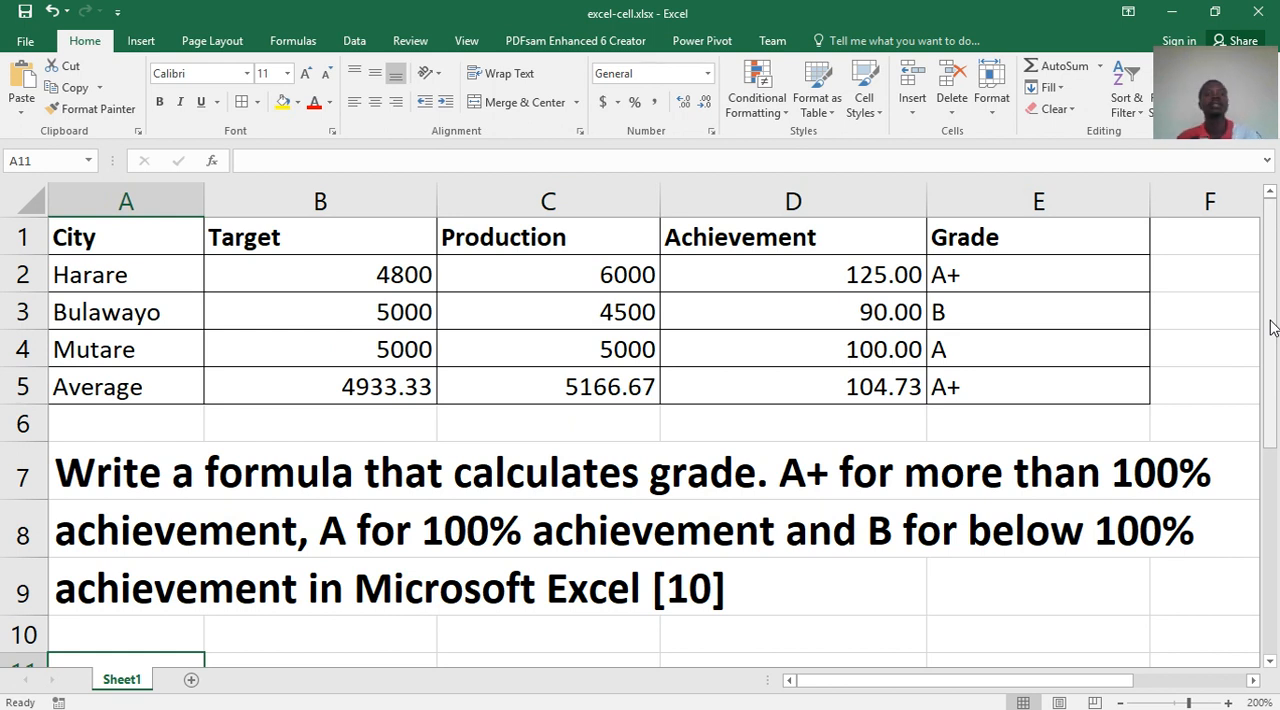
{"action": "left_click", "coordinate": [1021, 271]}
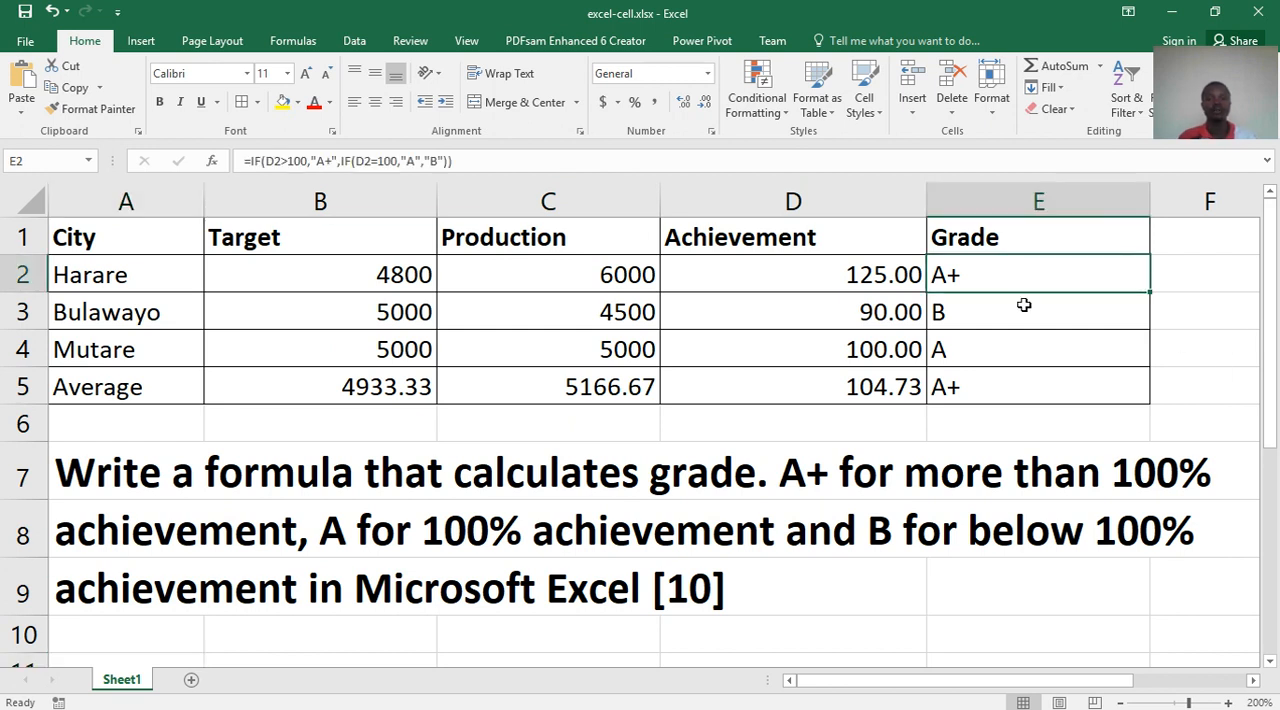
{"action": "left_click", "coordinate": [1021, 310]}
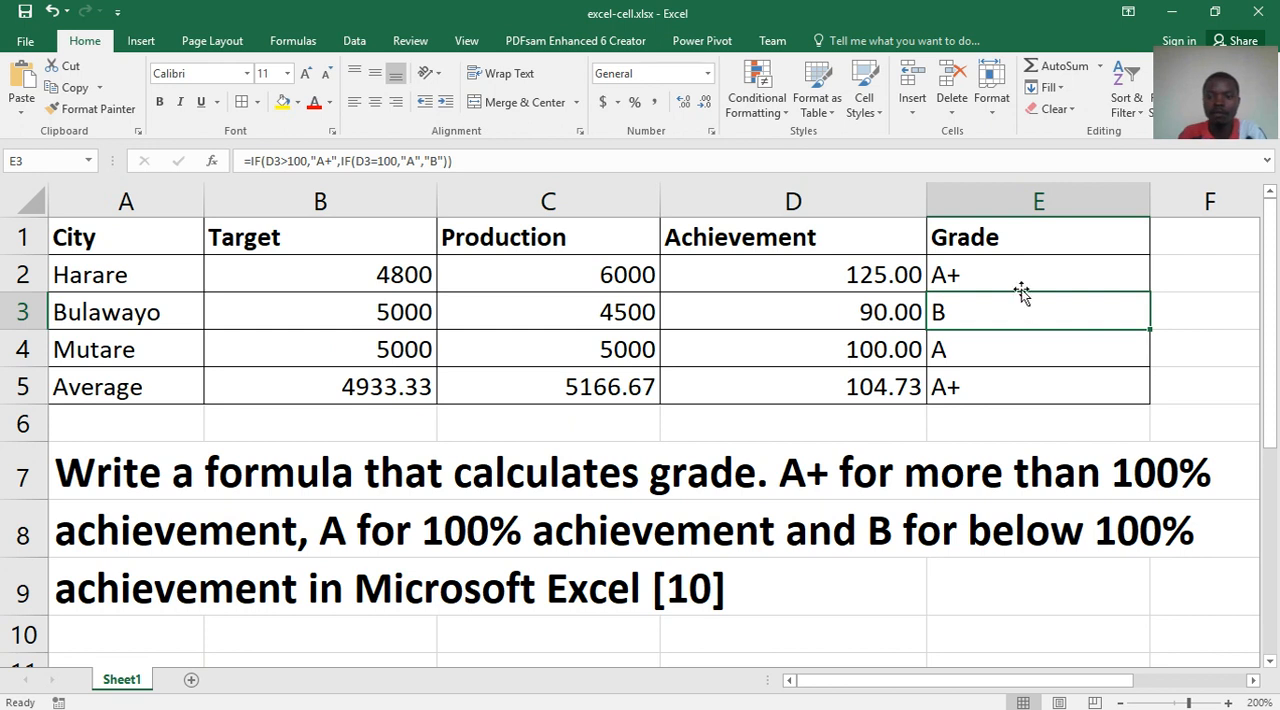
{"action": "double_click", "coordinate": [1014, 277]}
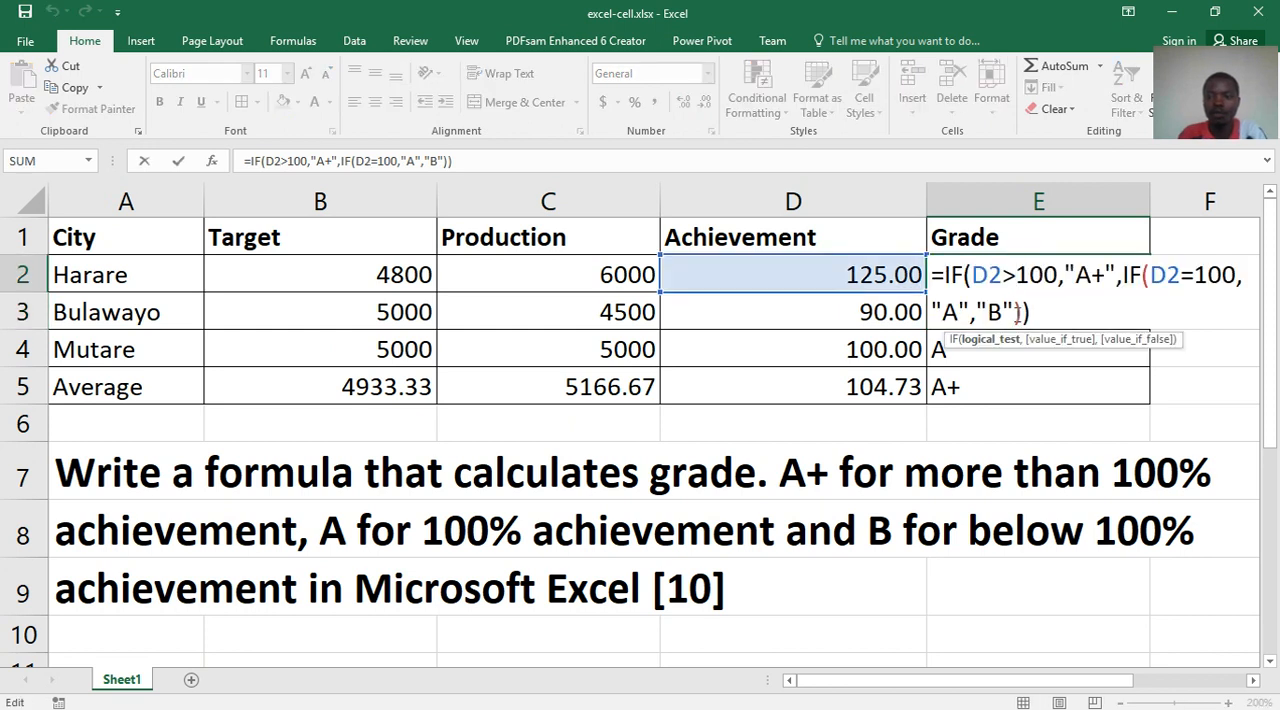
{"action": "left_click", "coordinate": [1012, 356]}
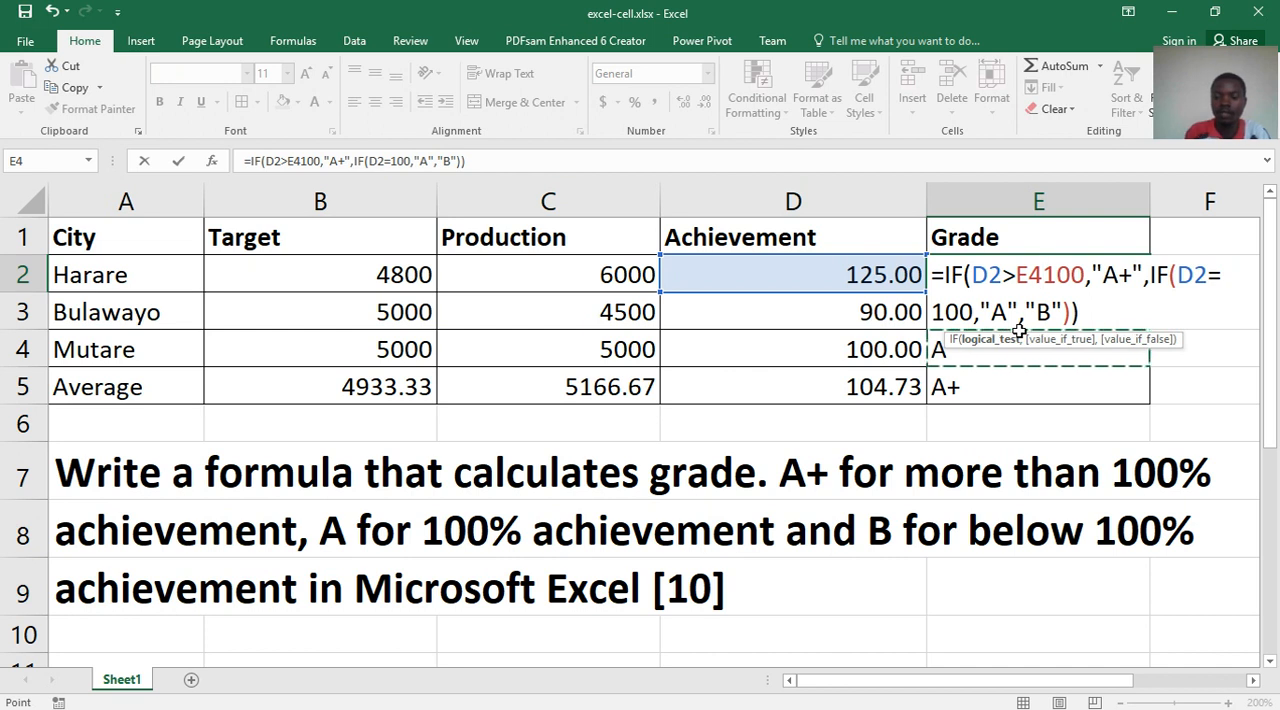
{"action": "key", "text": "Delete"}
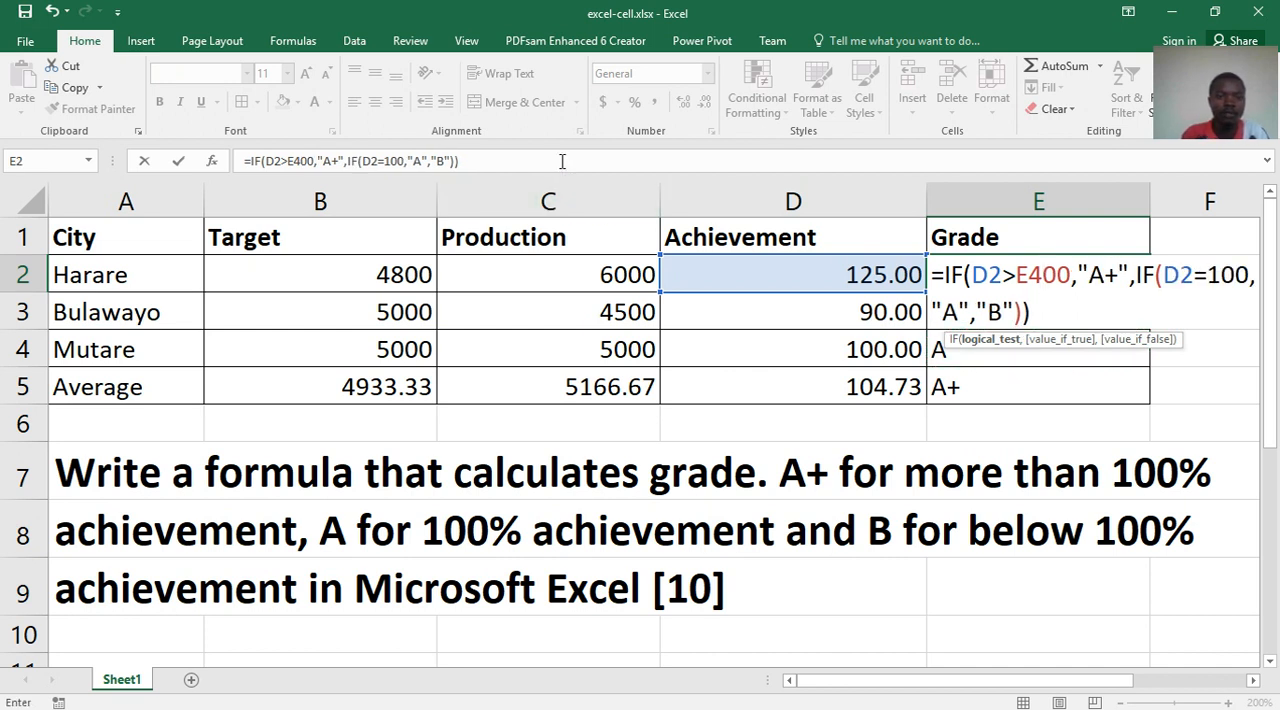
{"action": "left_click_drag", "start_coordinate": [562, 161], "coordinate": [428, 161]}
{"action": "key", "text": "BackSpace"}
{"action": "key", "text": "BackSpace"}
{"action": "key", "text": "BackSpace"}
{"action": "key", "text": "BackSpace"}
{"action": "key", "text": "BackSpace"}
{"action": "key", "text": "BackSpace"}
{"action": "key", "text": "BackSpace"}
{"action": "key", "text": "BackSpace"}
{"action": "key", "text": "BackSpace"}
{"action": "key", "text": "BackSpace"}
{"action": "key", "text": "BackSpace"}
{"action": "key", "text": "BackSpace"}
{"action": "key", "text": "BackSpace"}
{"action": "key", "text": "BackSpace"}
{"action": "key", "text": "BackSpace"}
{"action": "key", "text": "BackSpace"}
{"action": "key", "text": "BackSpace"}
{"action": "key", "text": "BackSpace"}
{"action": "key", "text": "BackSpace"}
{"action": "key", "text": "BackSpace"}
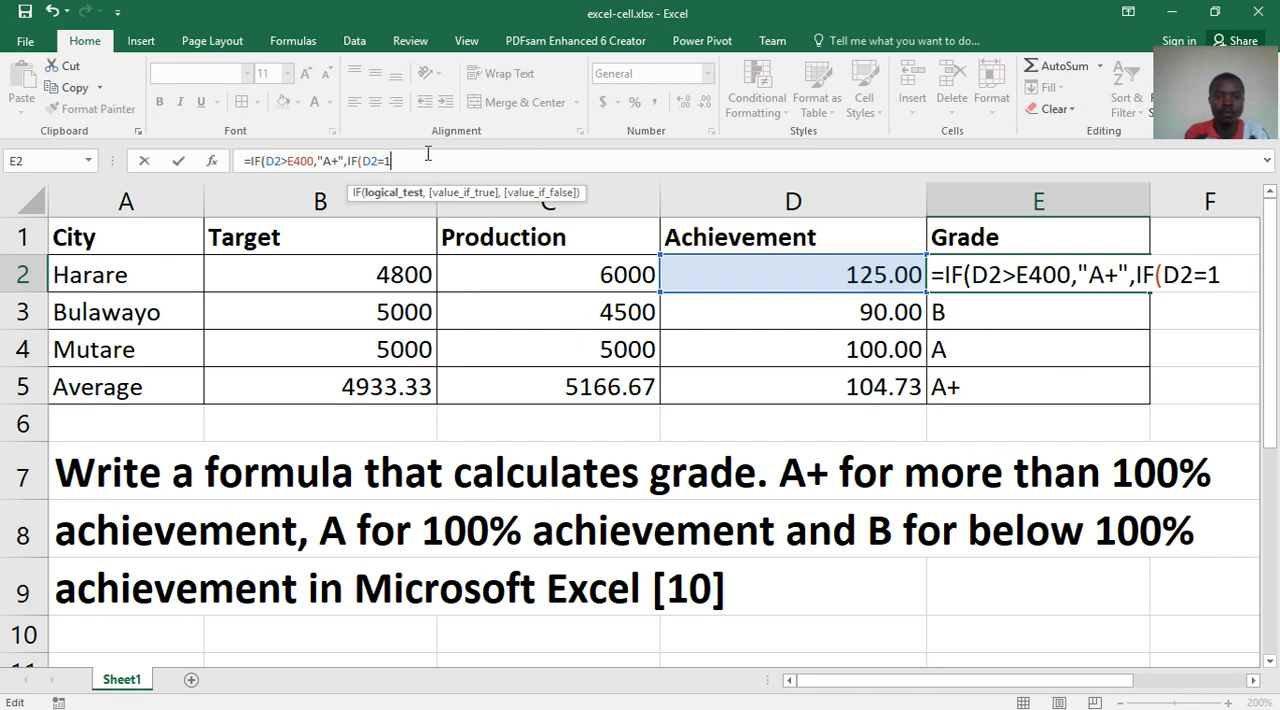
{"action": "key", "text": "Return"}
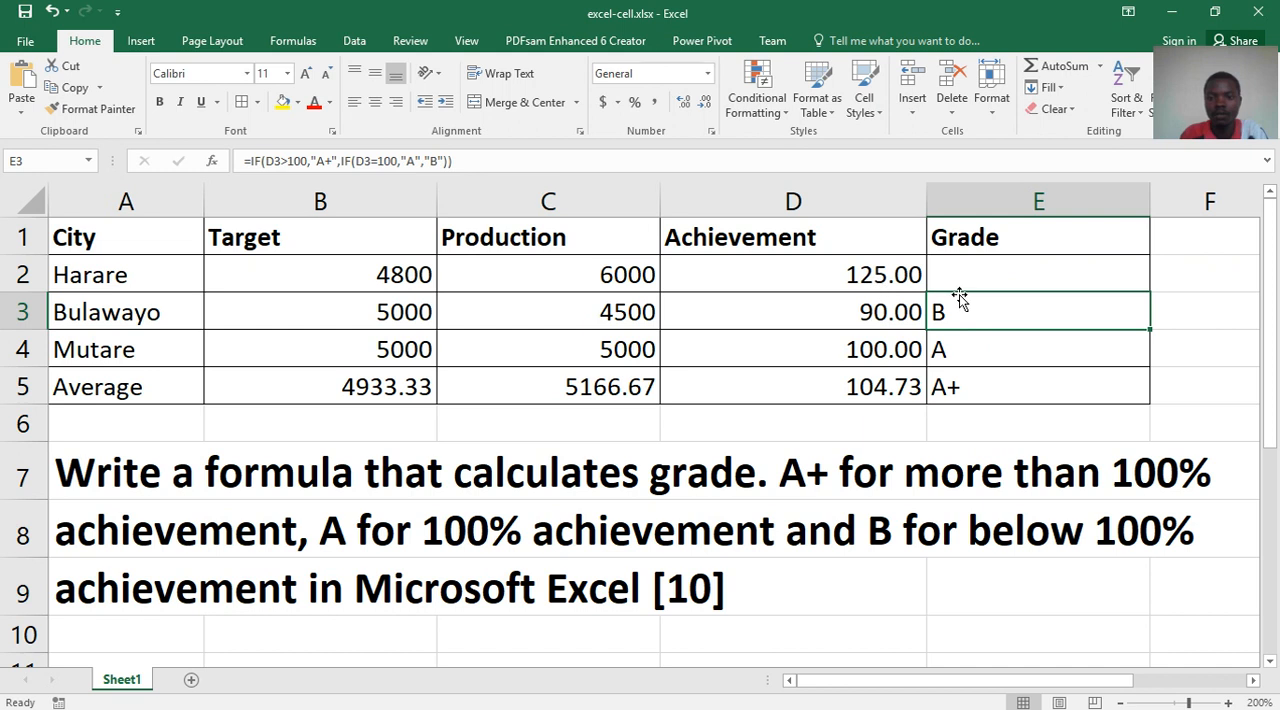
{"action": "left_click_drag", "start_coordinate": [966, 306], "coordinate": [957, 383]}
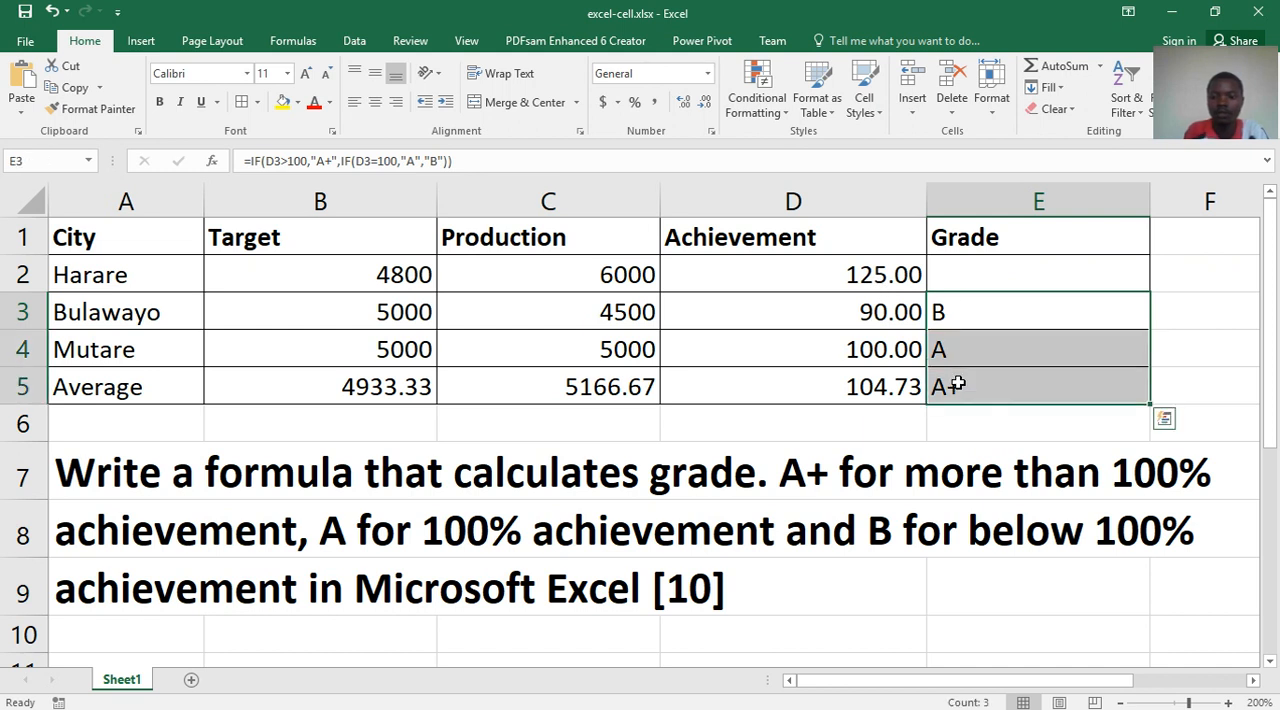
{"action": "key", "text": "Delete"}
{"action": "key", "text": "ctrl+z"}
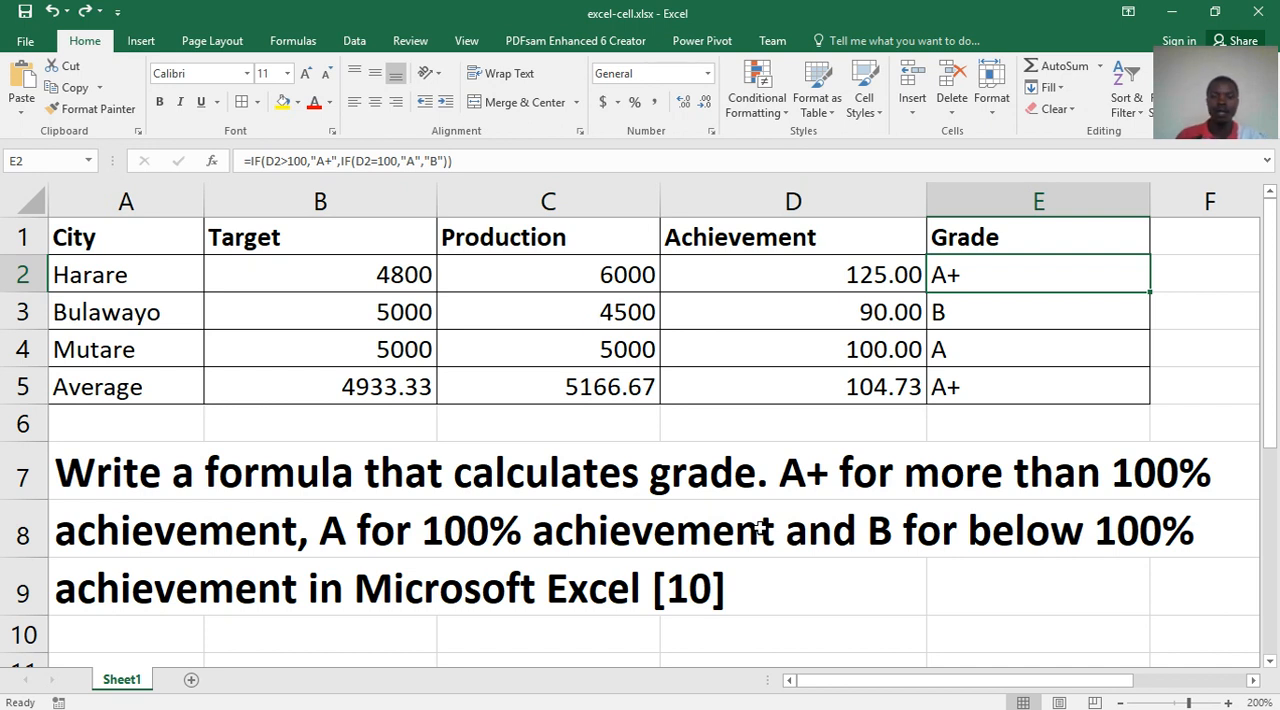
- Clear the existing grades from cells E2:E5 in the Grade column
{"action": "left_click_drag", "start_coordinate": [1034, 274], "coordinate": [1038, 391]}
{"action": "key", "text": "Delete"}
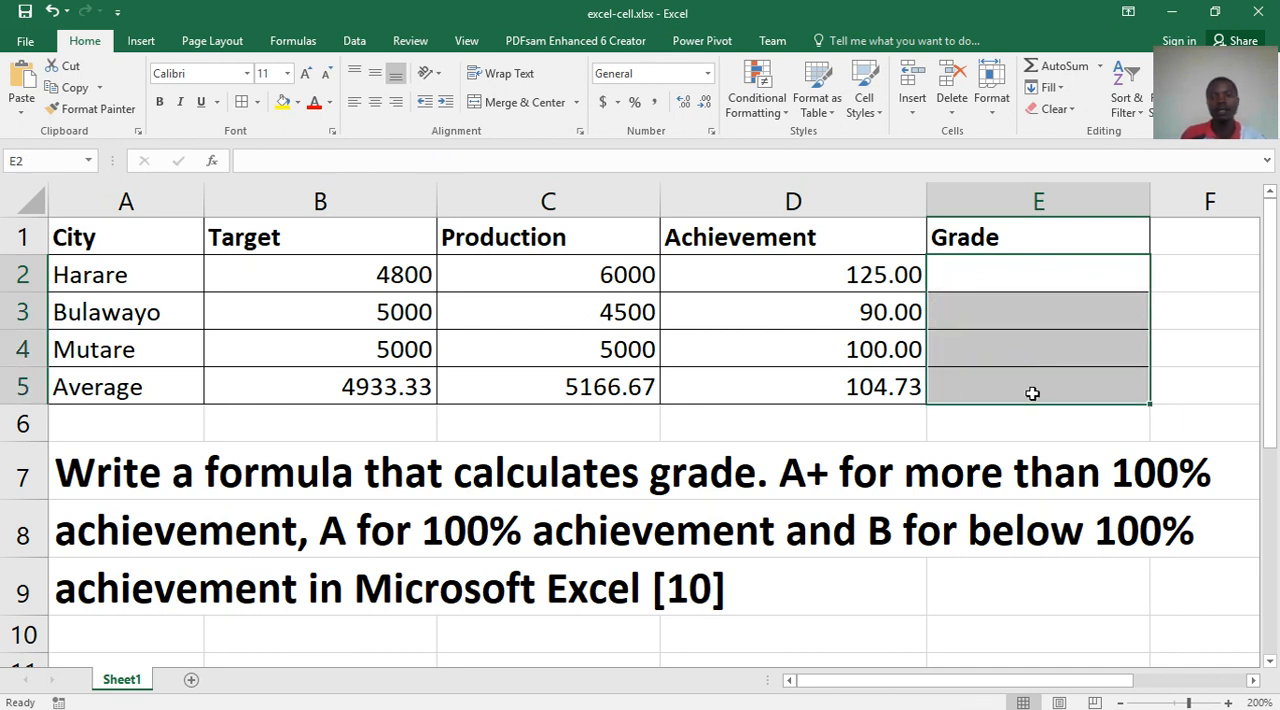
{"action": "left_click", "coordinate": [884, 391]}
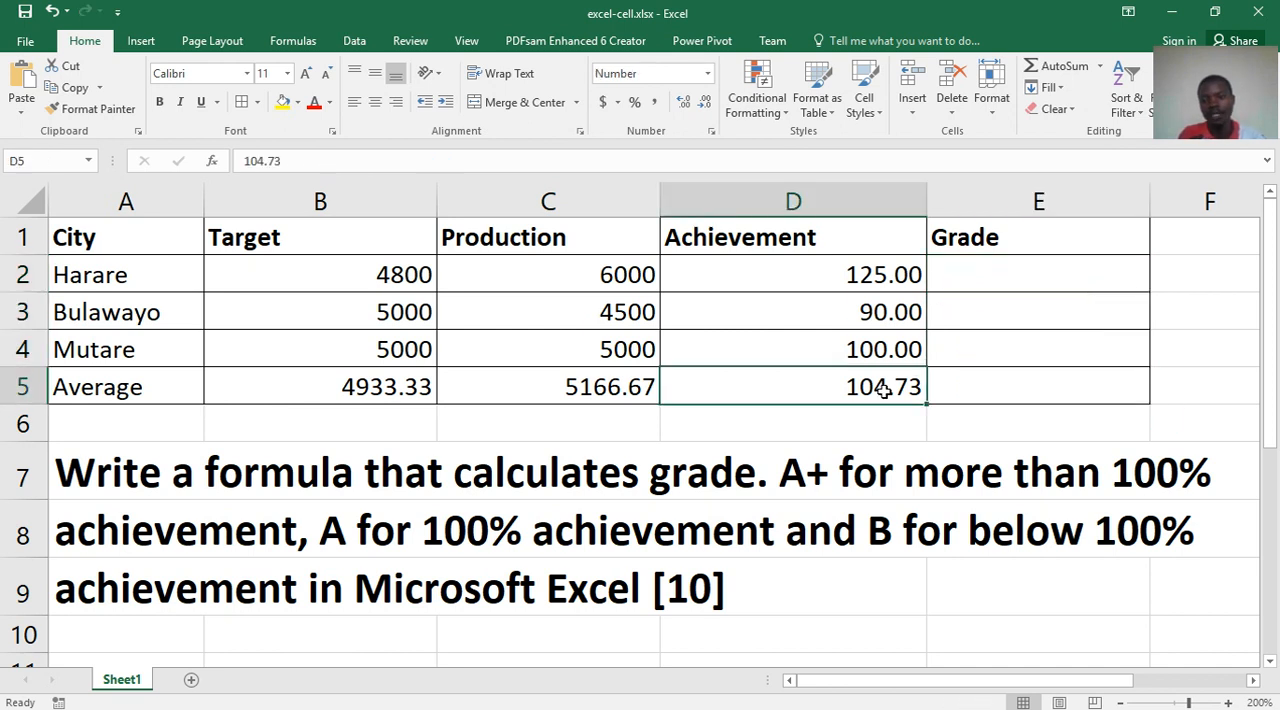
{"action": "left_click", "coordinate": [1001, 284]}
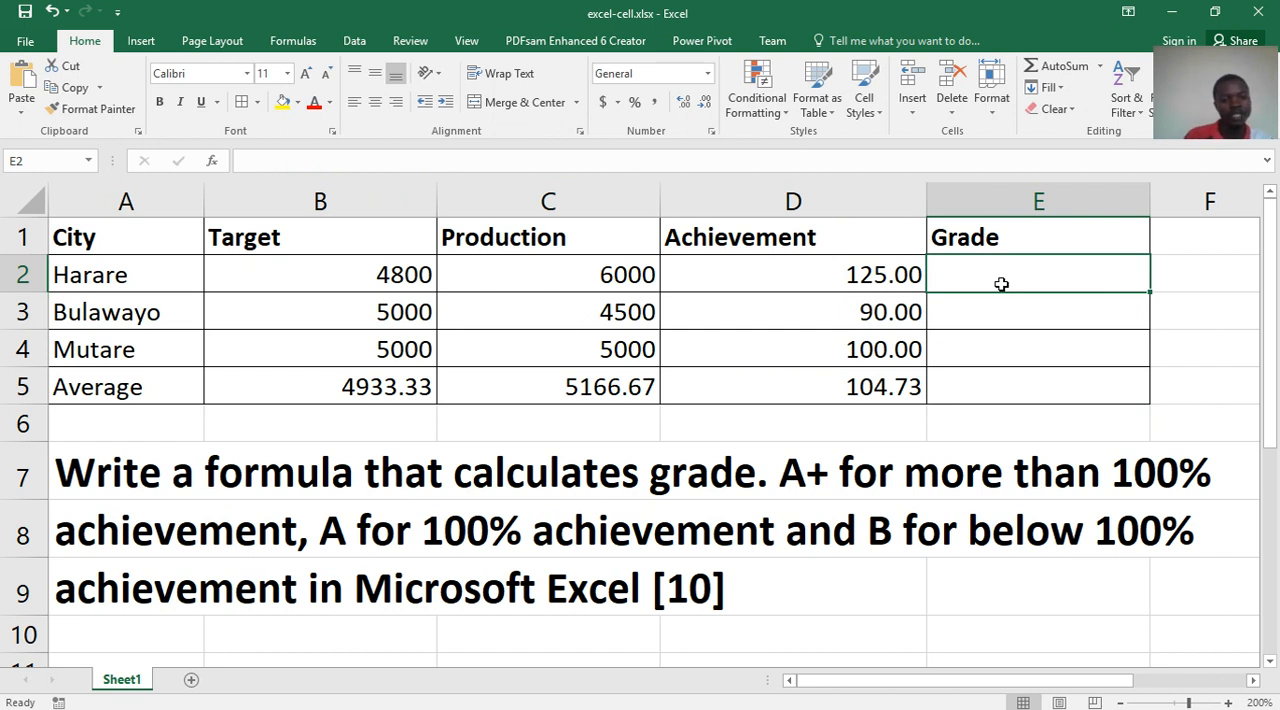
{"action": "double_click", "coordinate": [113, 476]}
{"action": "left_click", "coordinate": [111, 526]}
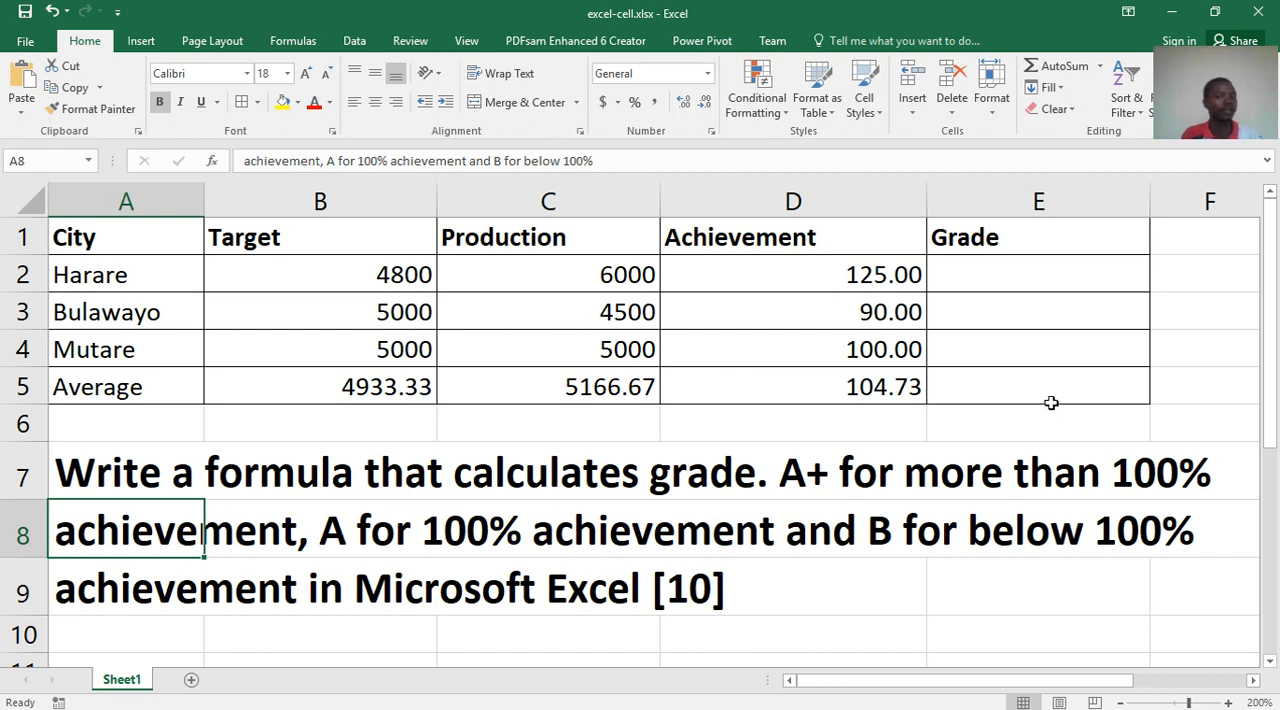
{"action": "left_click", "coordinate": [1021, 286]}
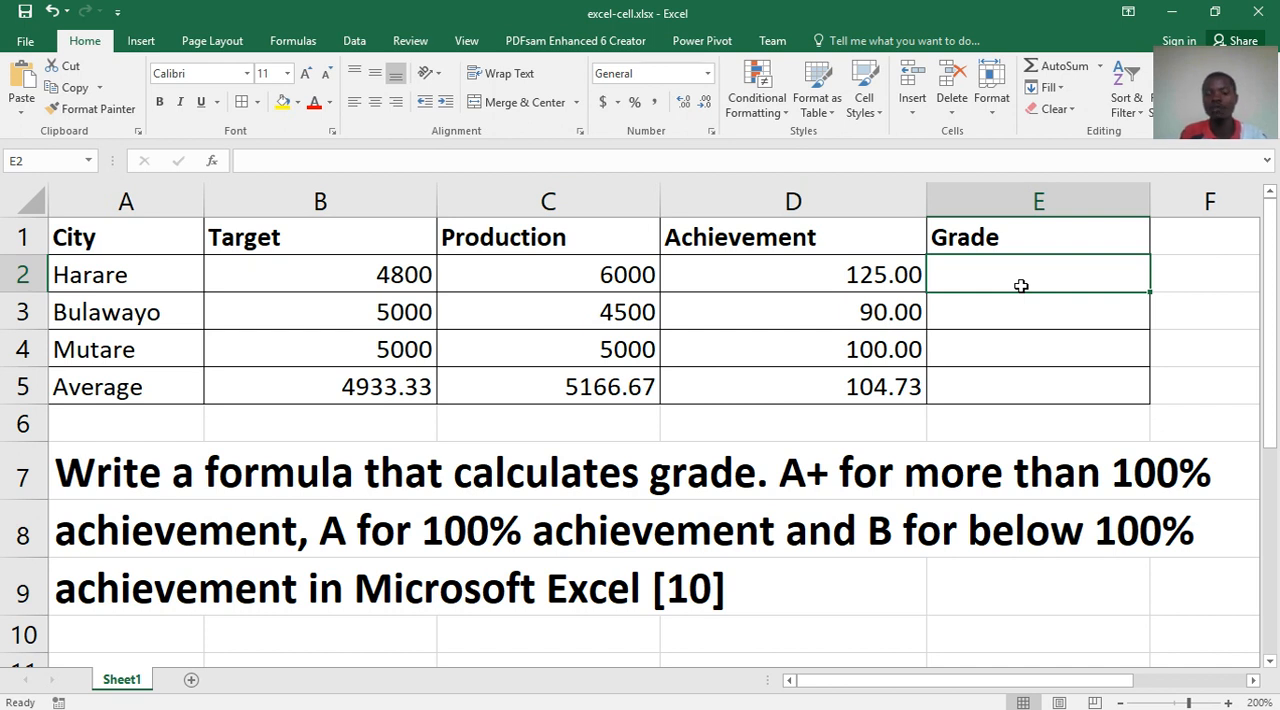
{"action": "type", "text": "="}
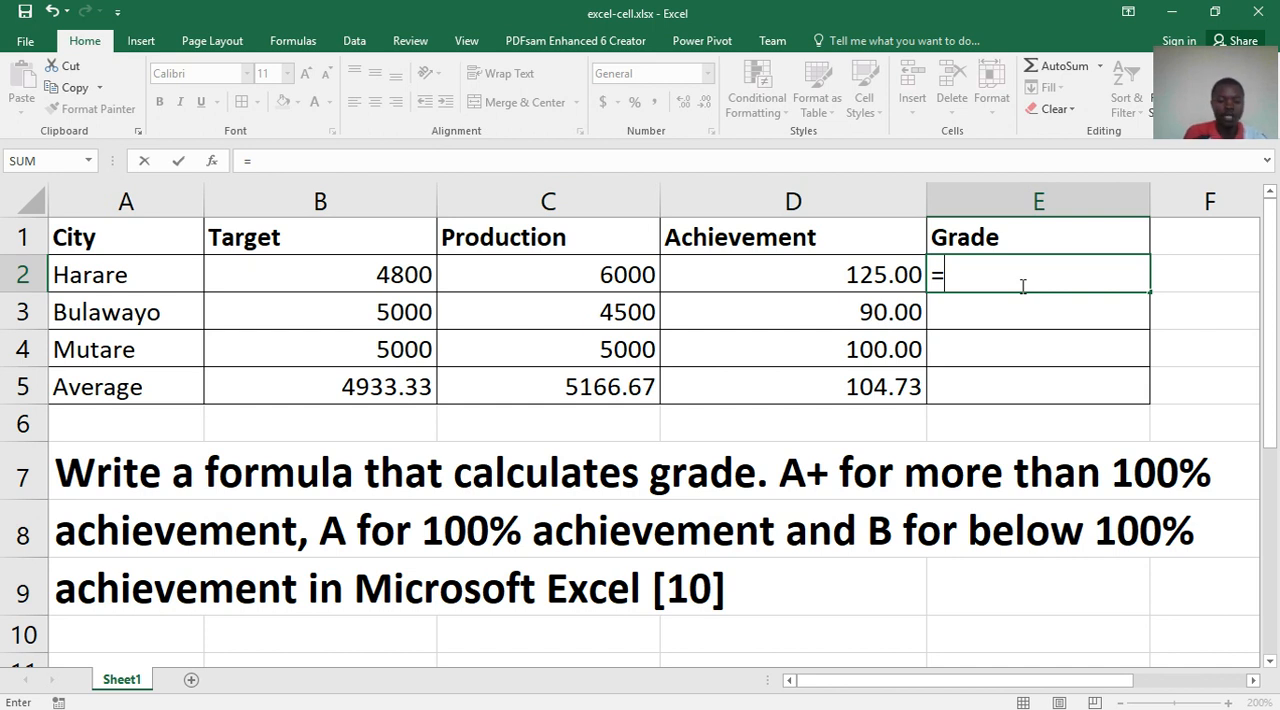
{"action": "type", "text": "if"}
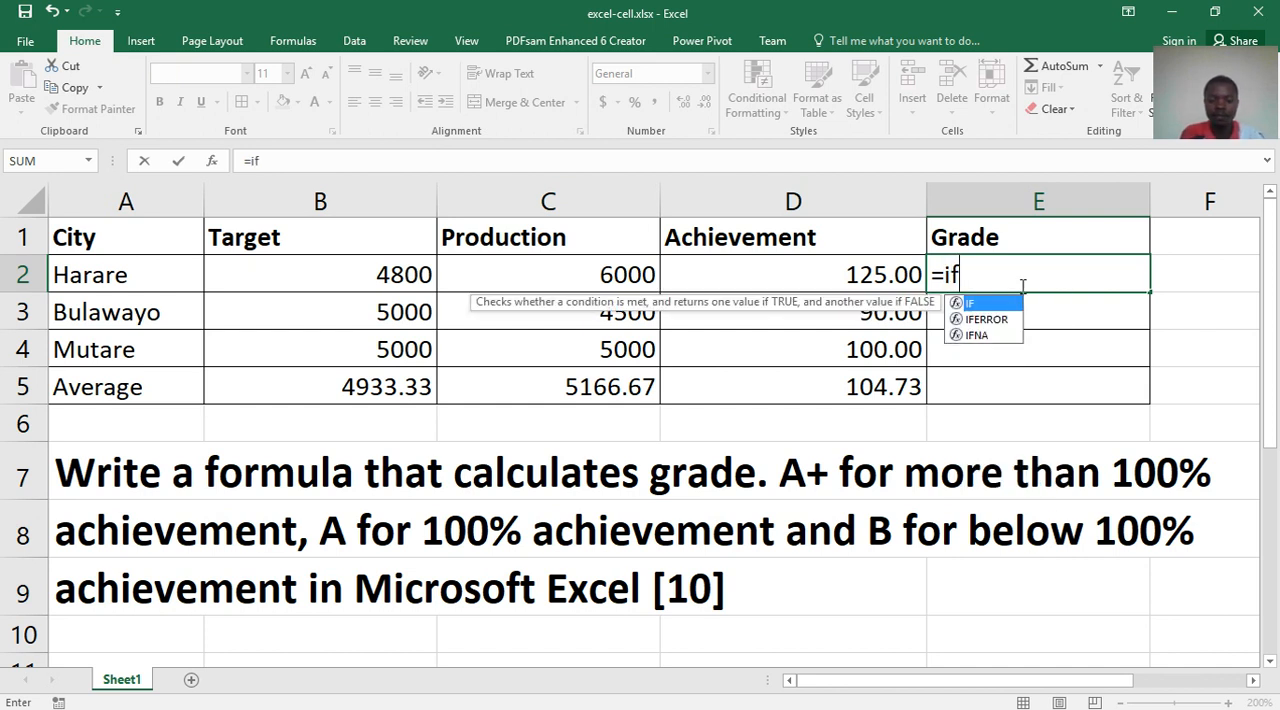
{"action": "type", "text": "("}
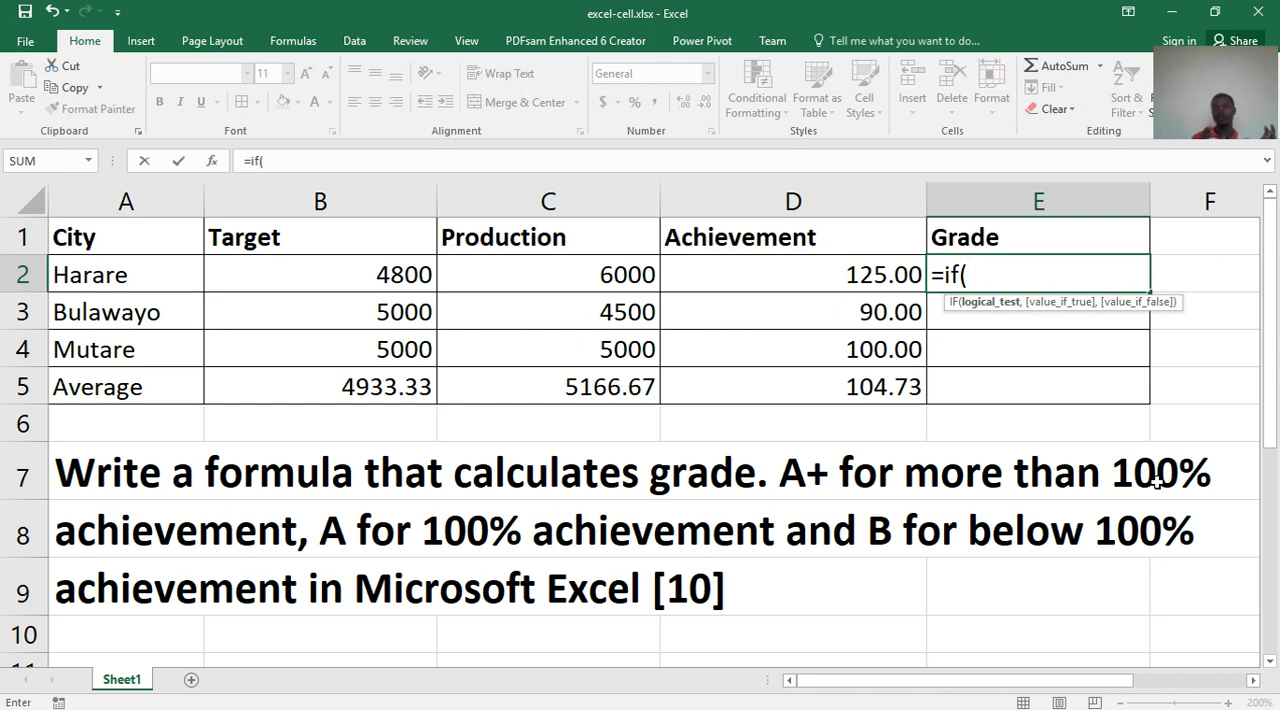
{"action": "left_click", "coordinate": [828, 283]}
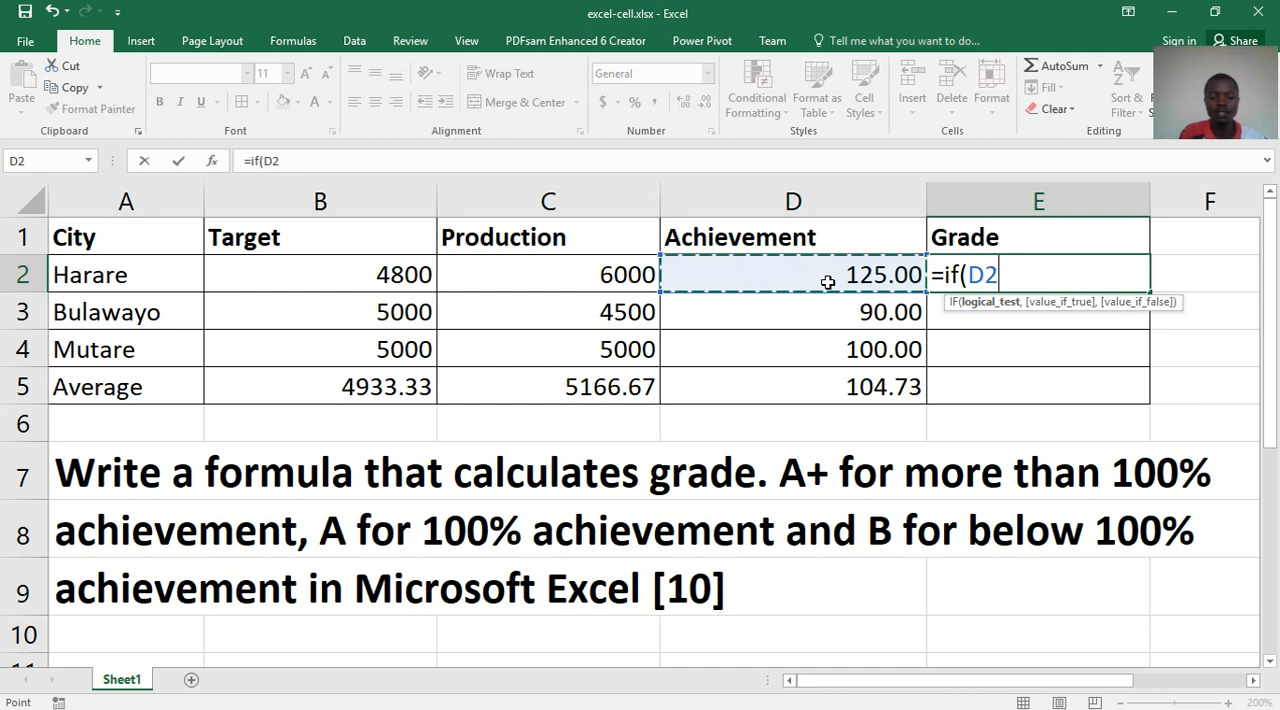
{"action": "type", "text": ">"}
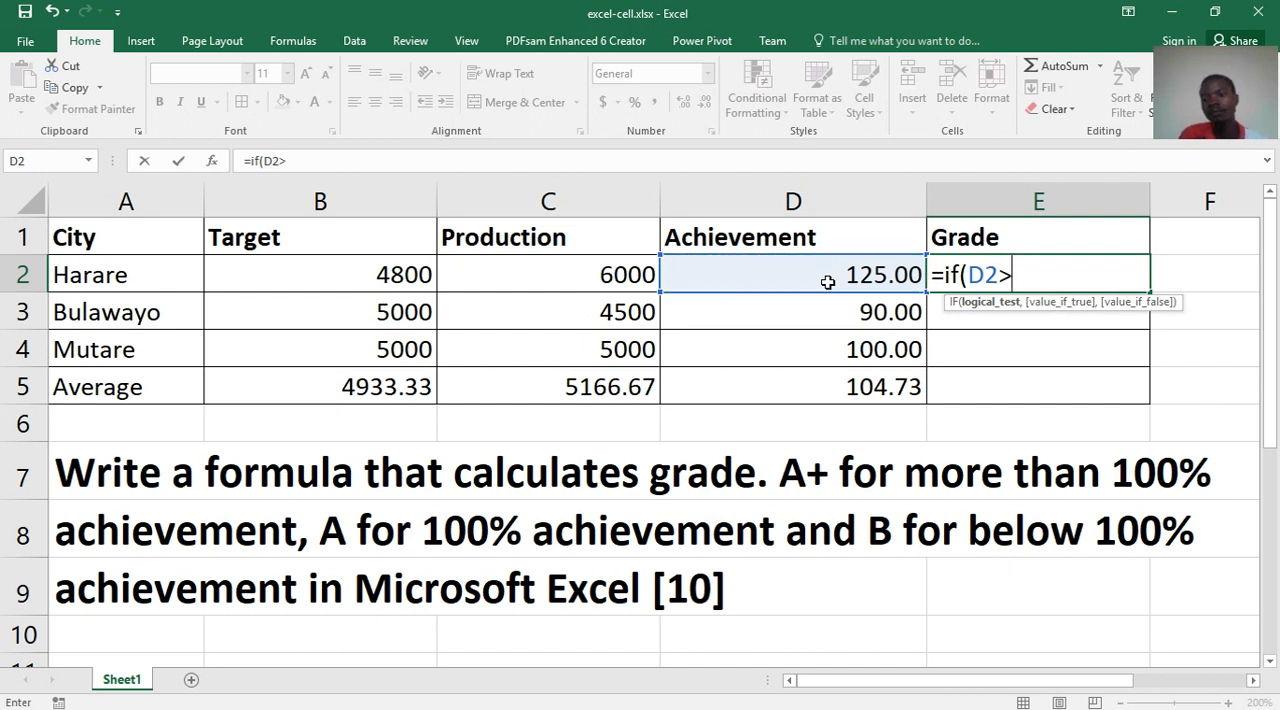
{"action": "type", "text": "1"}
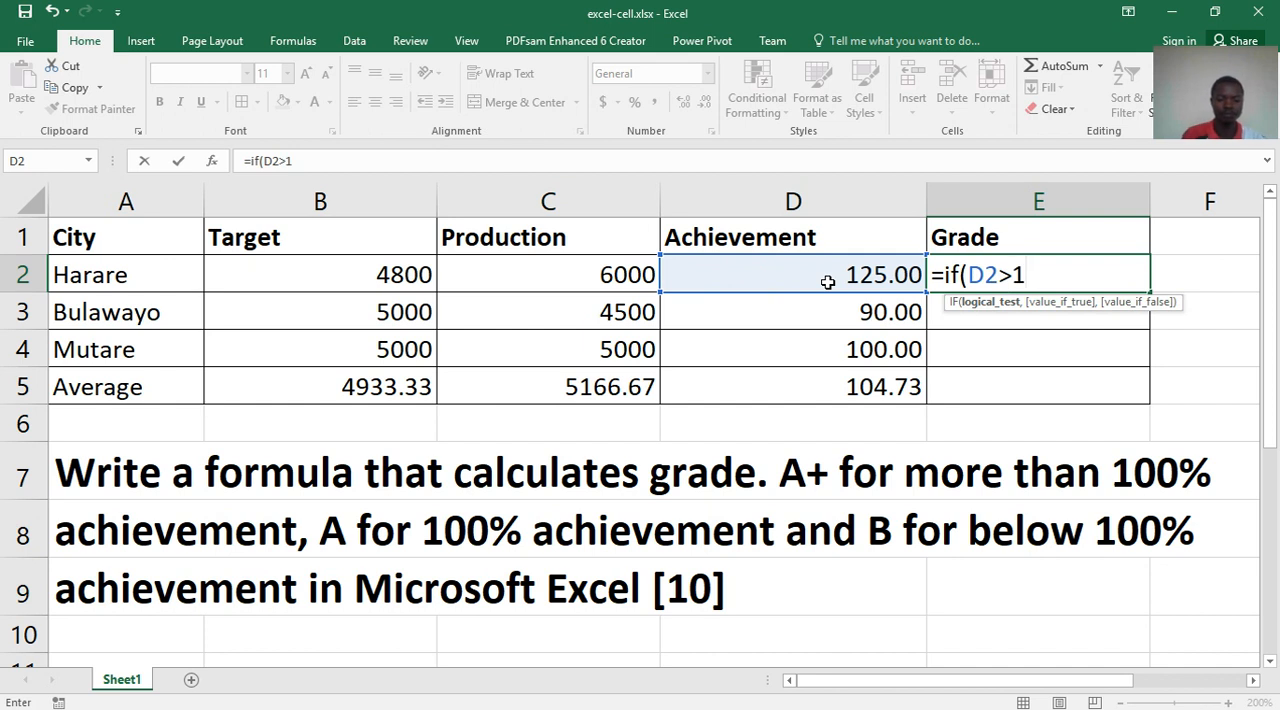
{"action": "type", "text": "00"}
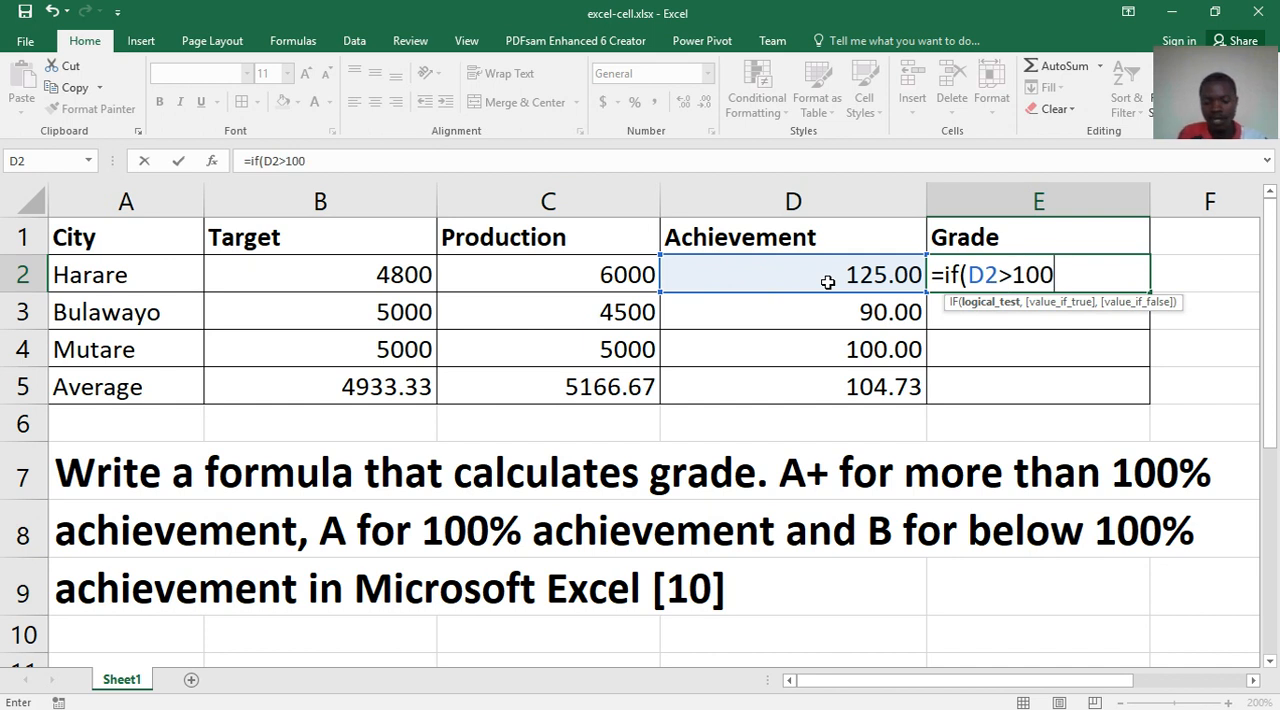
{"action": "type", "text": ","}
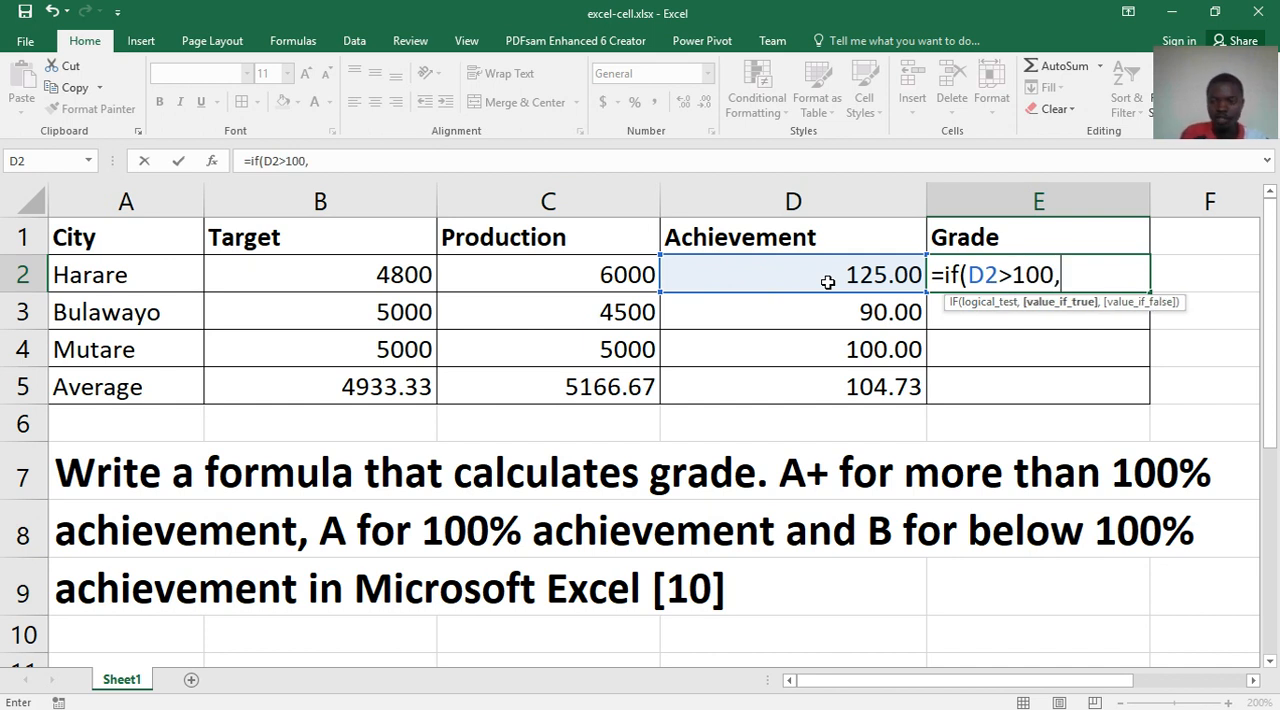
{"action": "left_click", "coordinate": [1142, 195]}
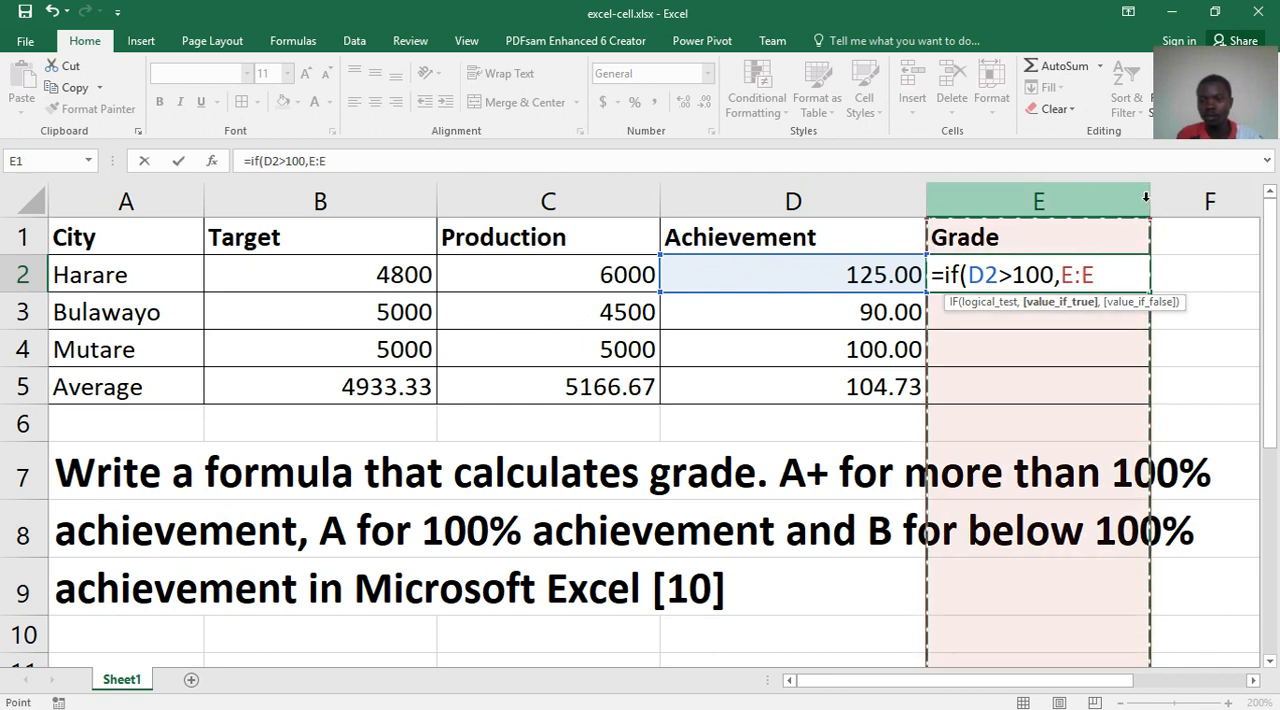
{"action": "left_click_drag", "start_coordinate": [1131, 268], "coordinate": [907, 278]}
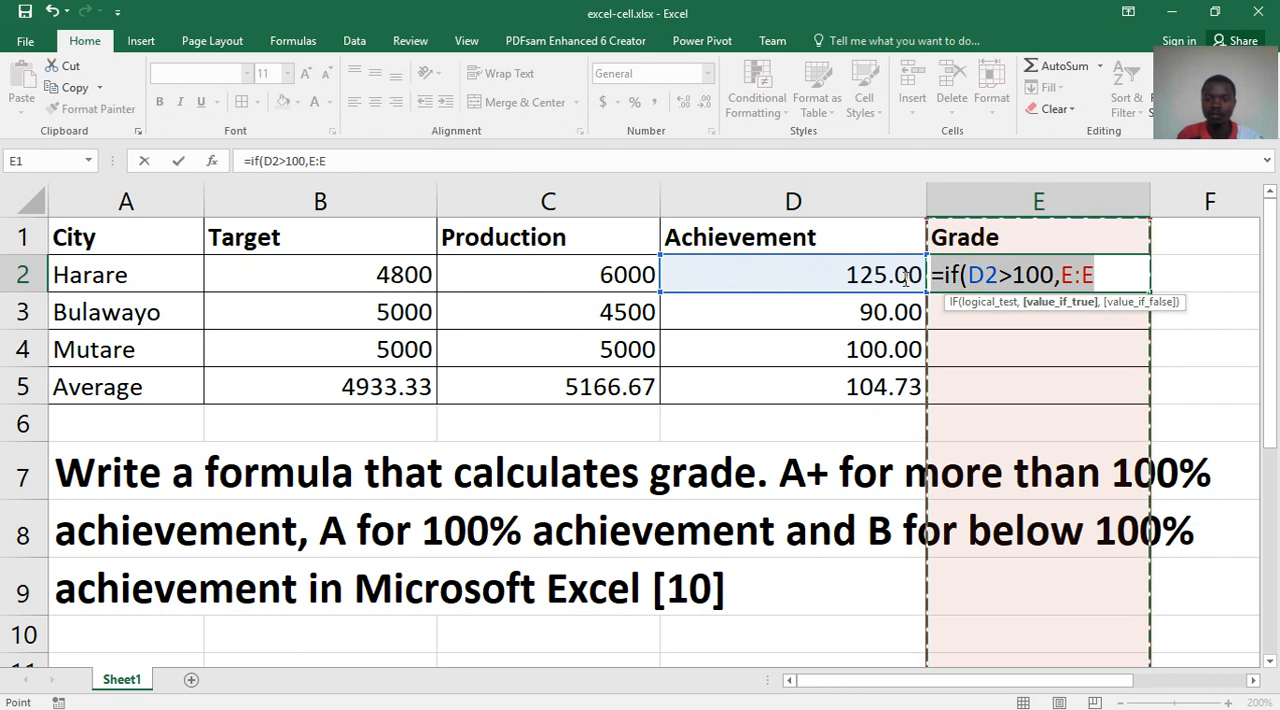
{"action": "key", "text": "BackSpace"}
- Widen the Grade column E to about twice its width so a long formula fits
{"action": "left_click", "coordinate": [1102, 194]}
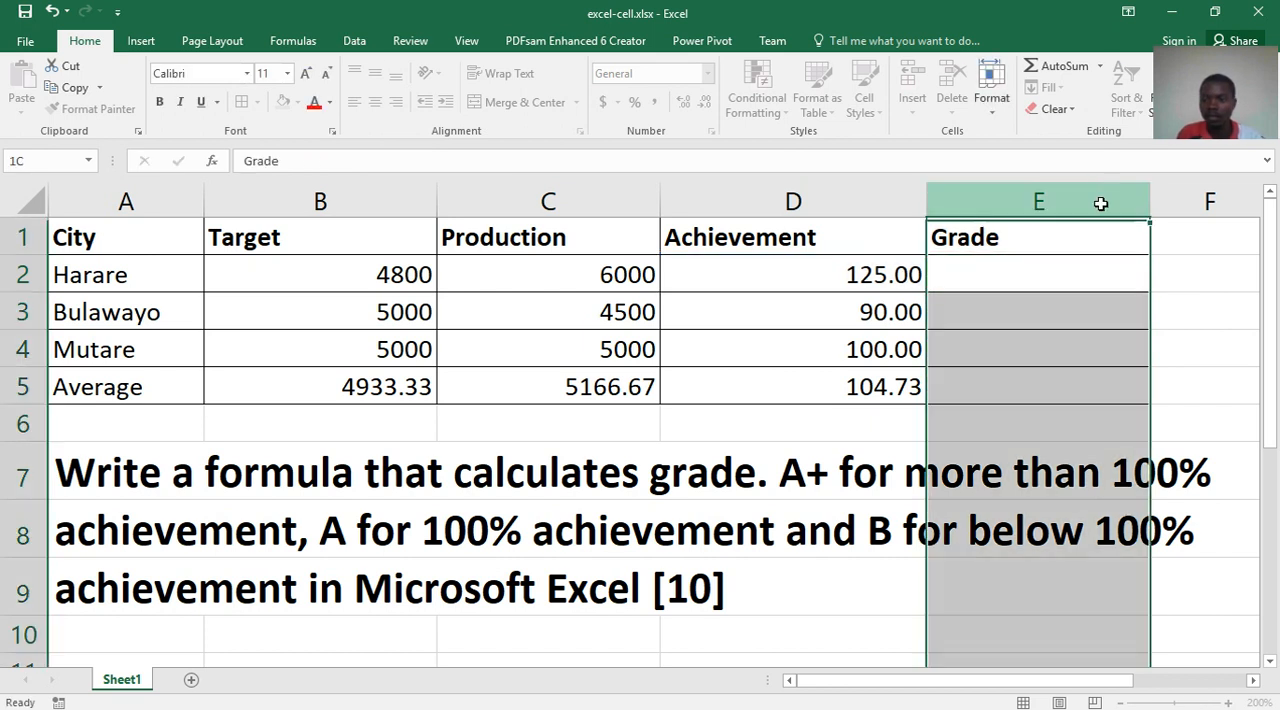
{"action": "left_click_drag", "start_coordinate": [1151, 195], "coordinate": [1262, 176]}
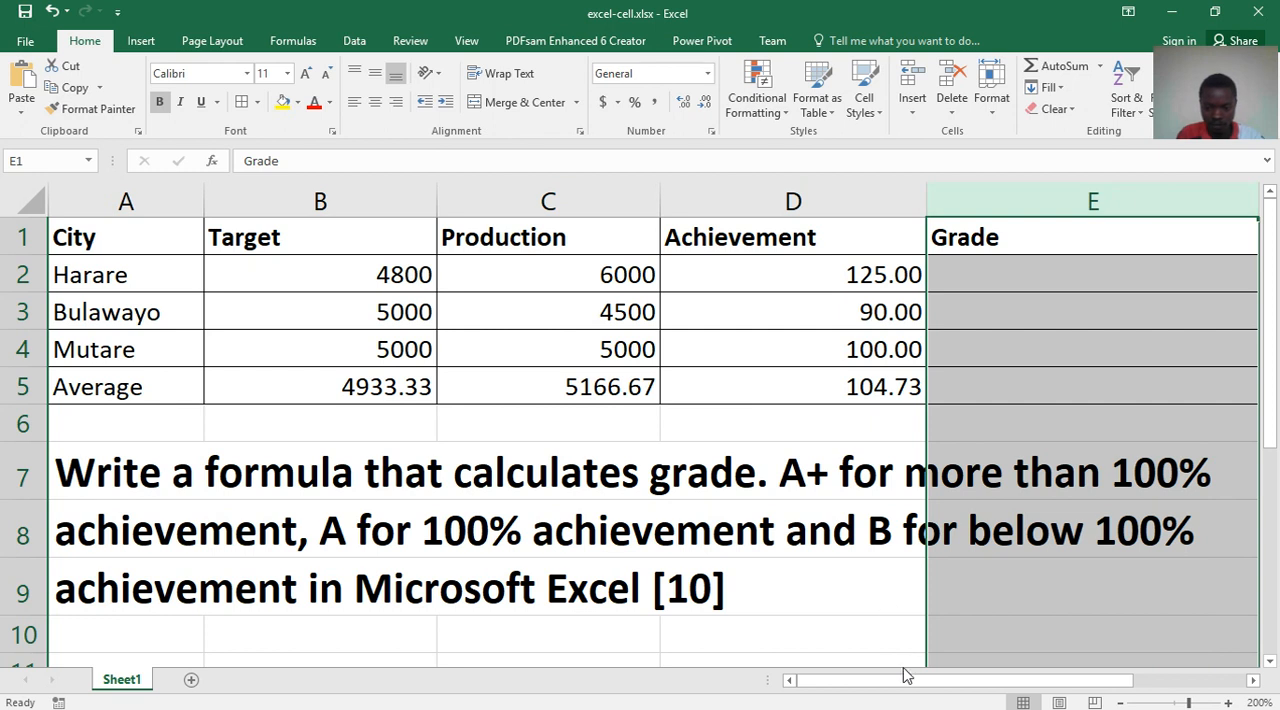
{"action": "left_click_drag", "start_coordinate": [903, 688], "coordinate": [1021, 680]}
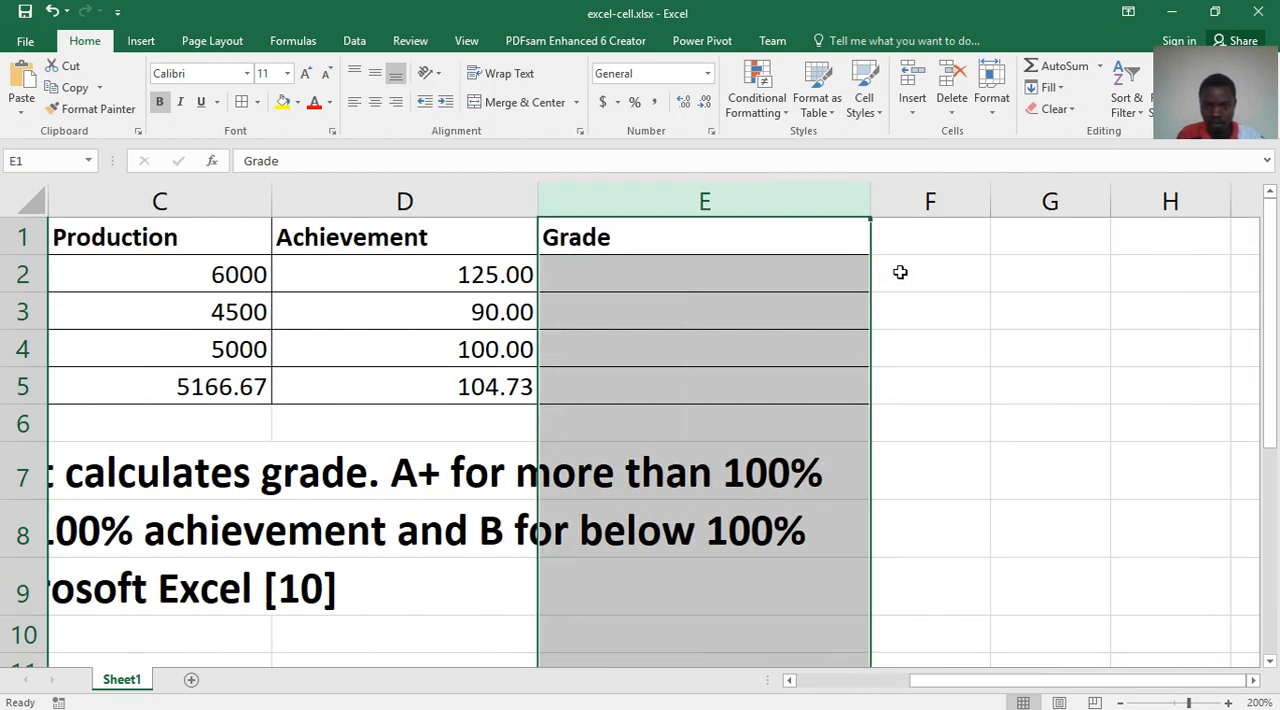
{"action": "left_click_drag", "start_coordinate": [869, 203], "coordinate": [989, 206]}
- Begin an IF formula in cell E2 that tests D2>100 and returns "A+" when true
{"action": "left_click", "coordinate": [657, 277]}
{"action": "type", "text": "=if("}
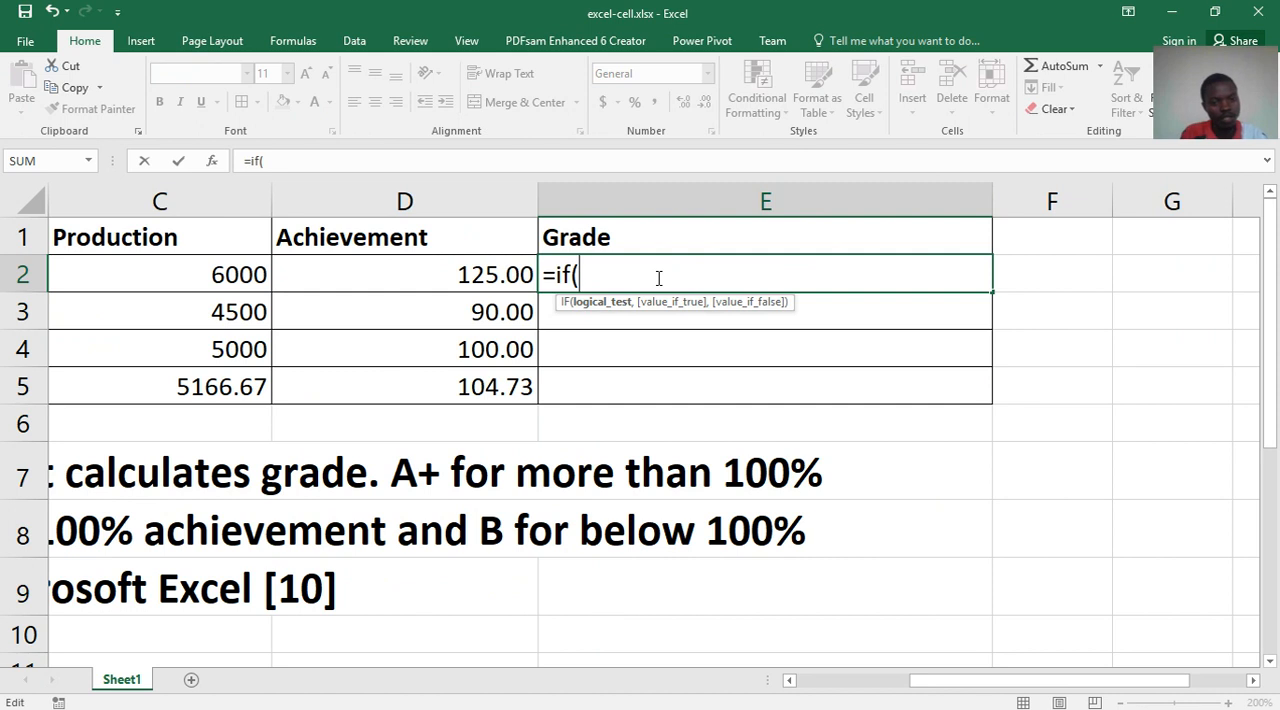
{"action": "type", "text": "d"}
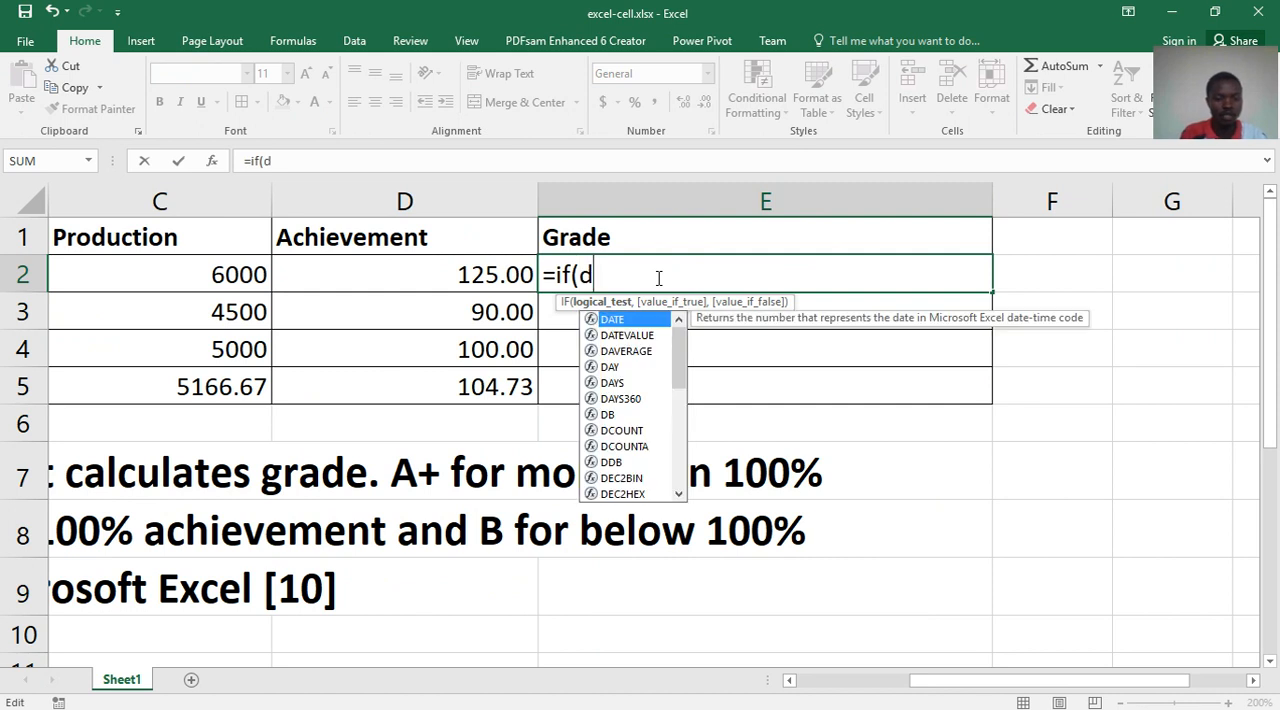
{"action": "type", "text": "2>"}
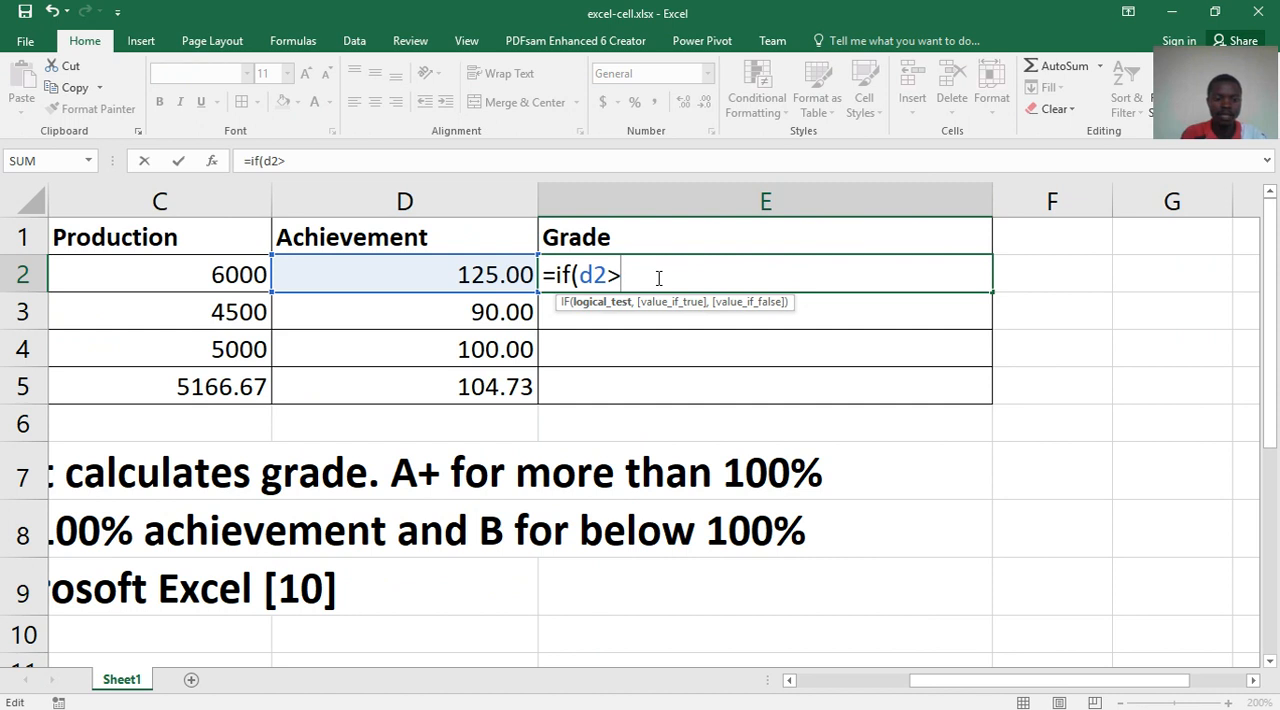
{"action": "type", "text": "100"}
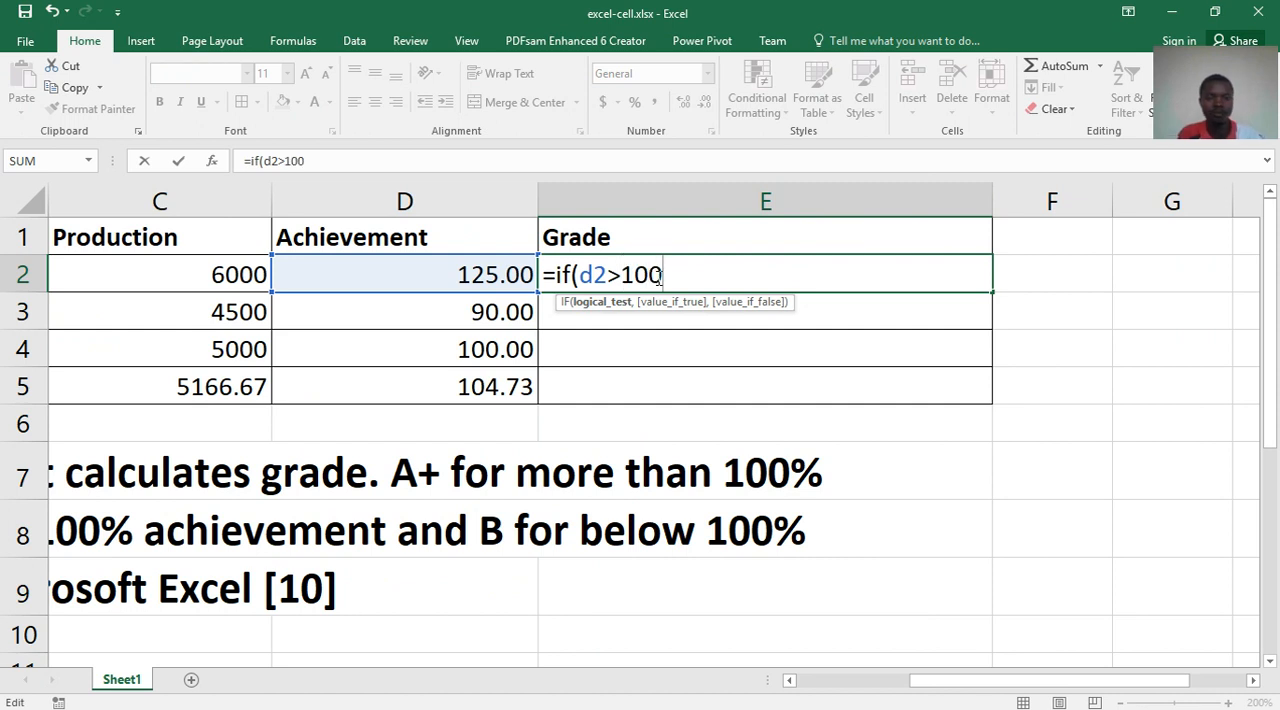
{"action": "type", "text": ","}
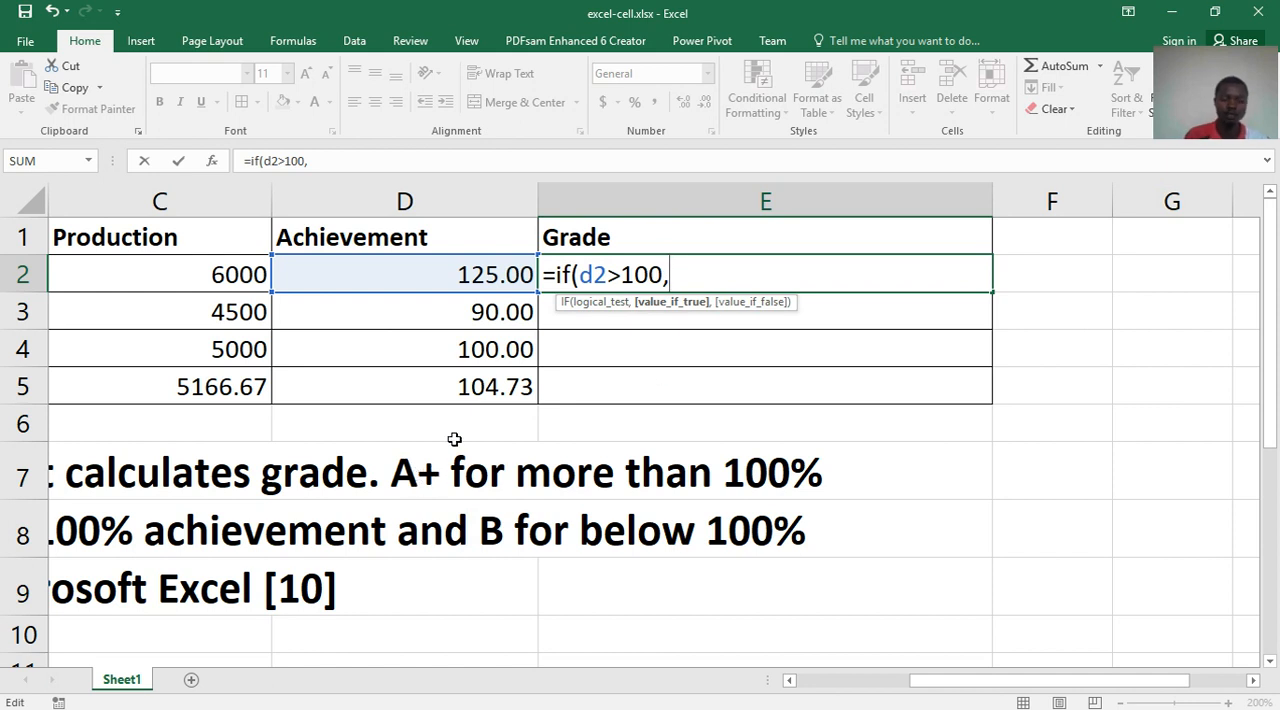
{"action": "type", "text": "\""}
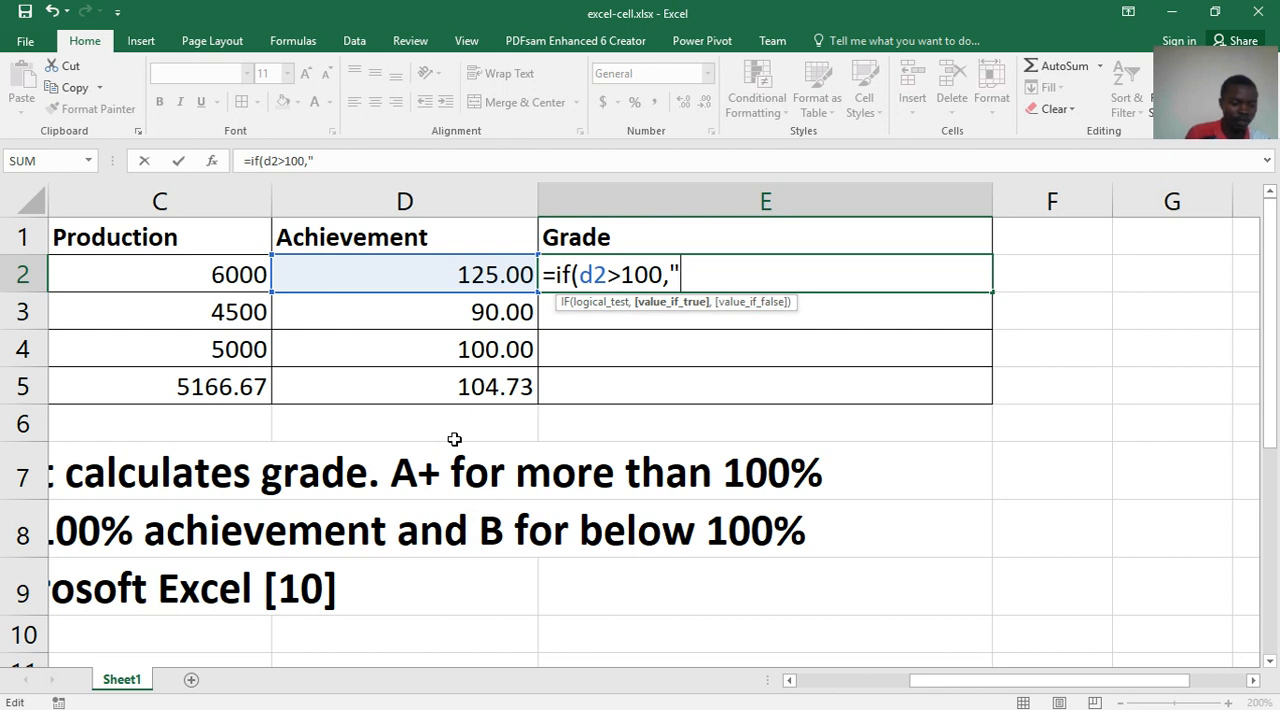
{"action": "type", "text": "A+"}
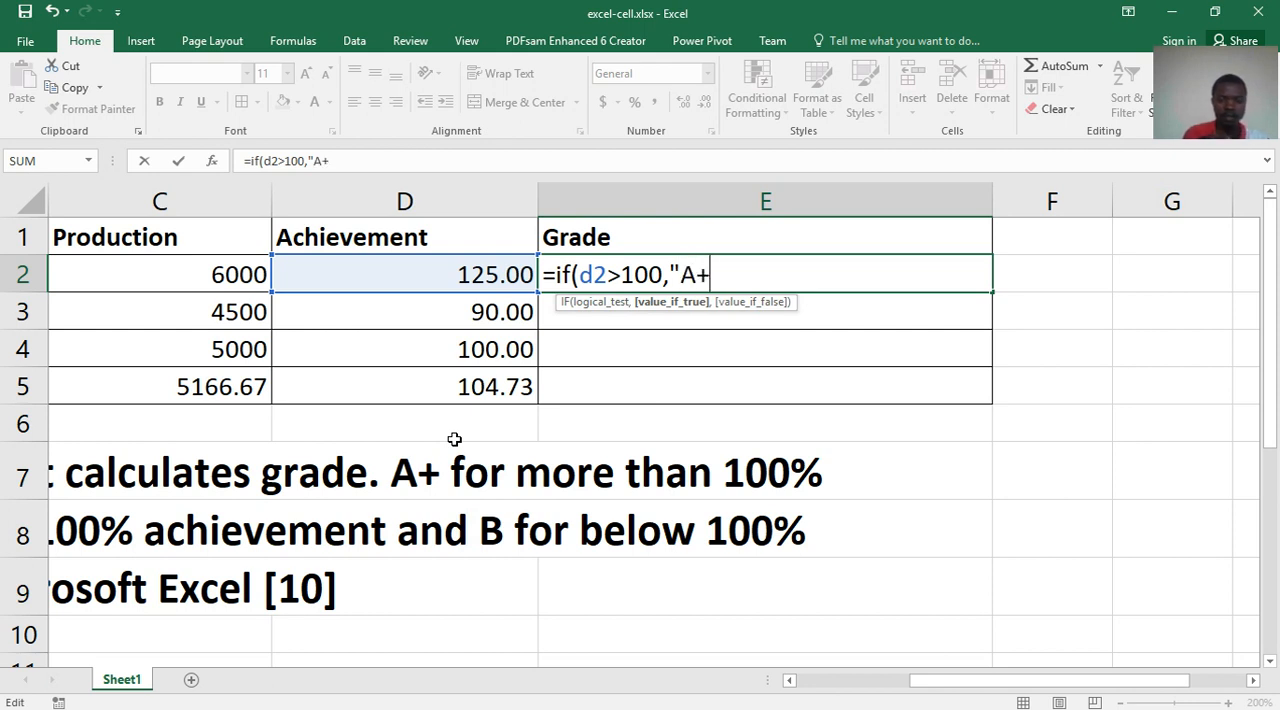
{"action": "type", "text": "\""}
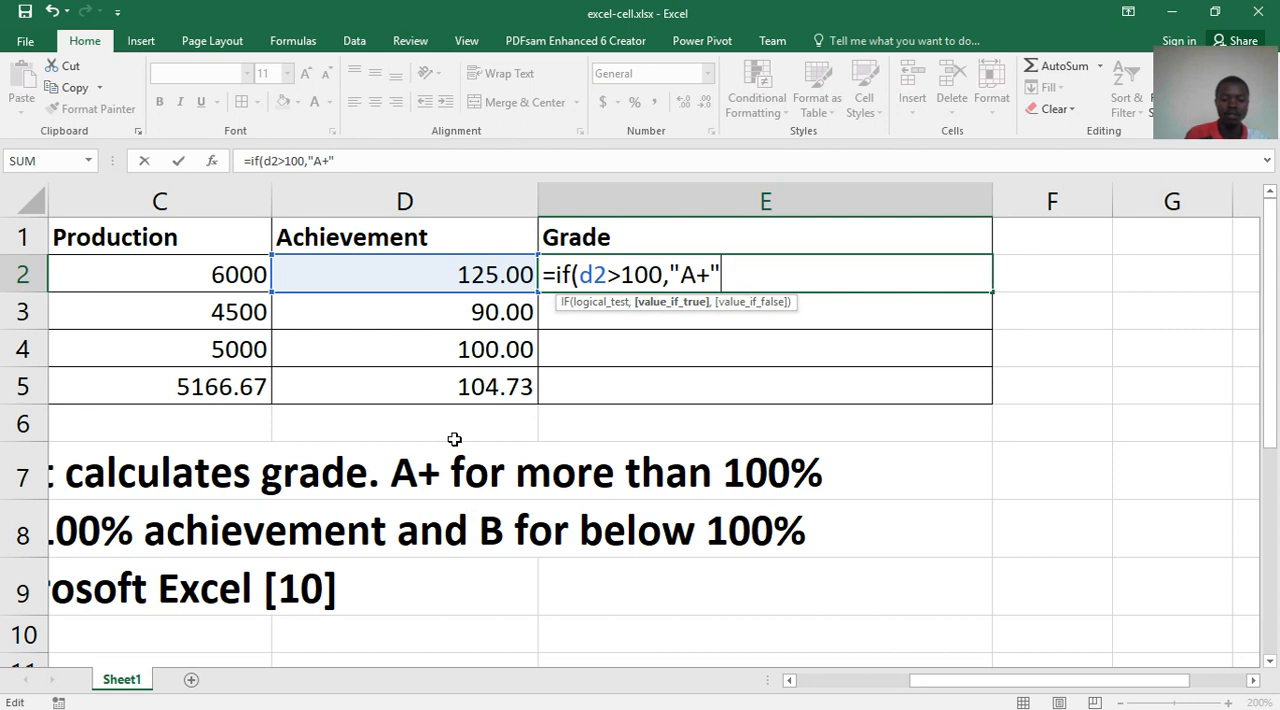
{"action": "type", "text": ","}
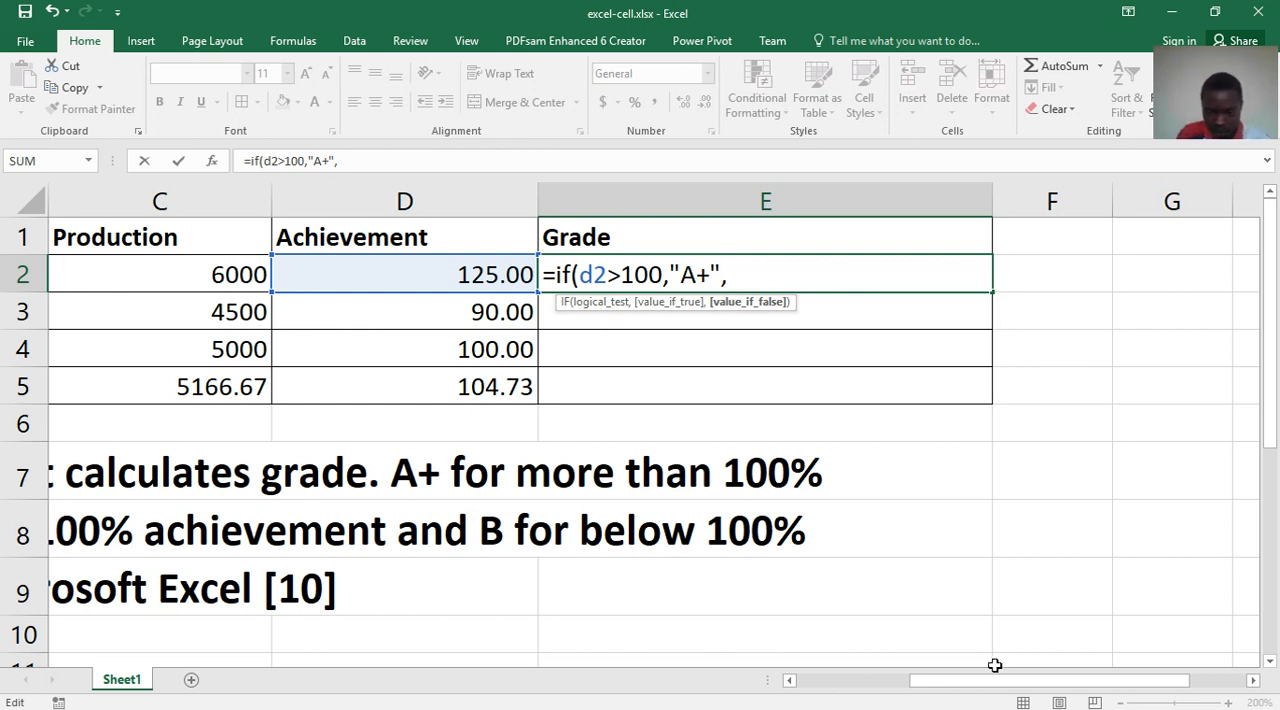
- Nest a second IF as the false argument, testing d2=100 and returning "A" when true
{"action": "left_click_drag", "start_coordinate": [994, 681], "coordinate": [887, 680]}
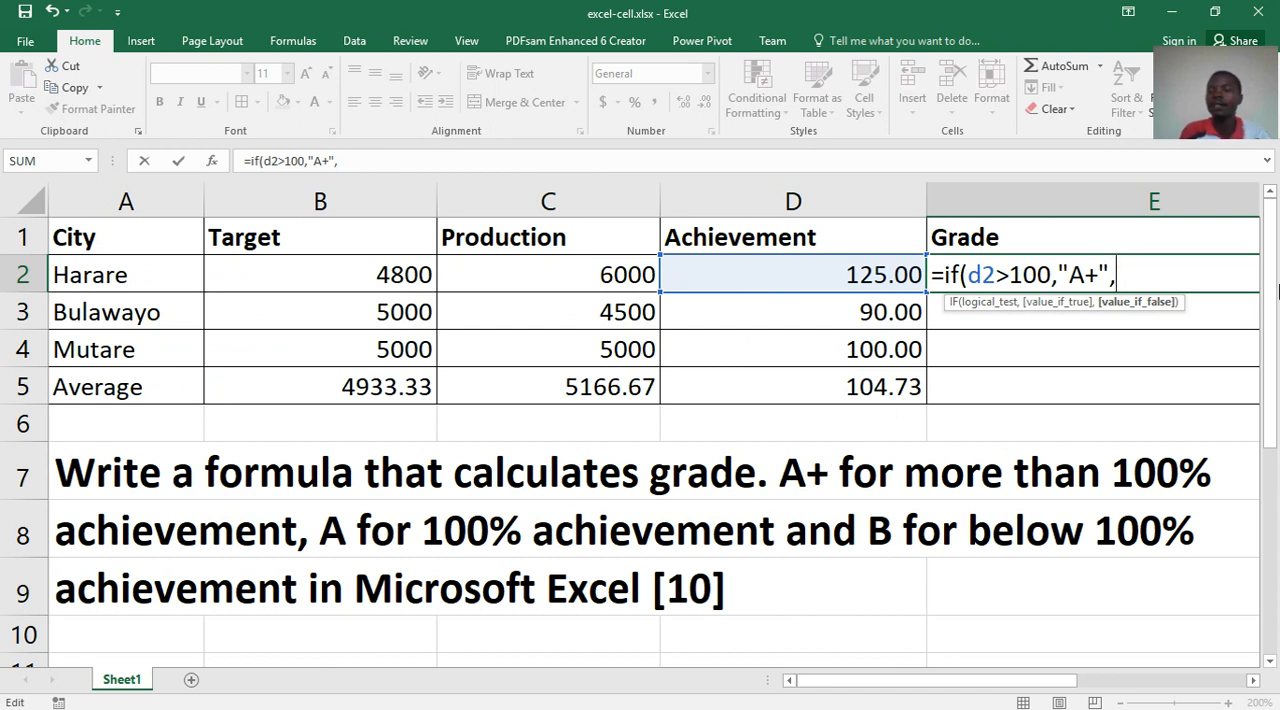
{"action": "type", "text": "if"}
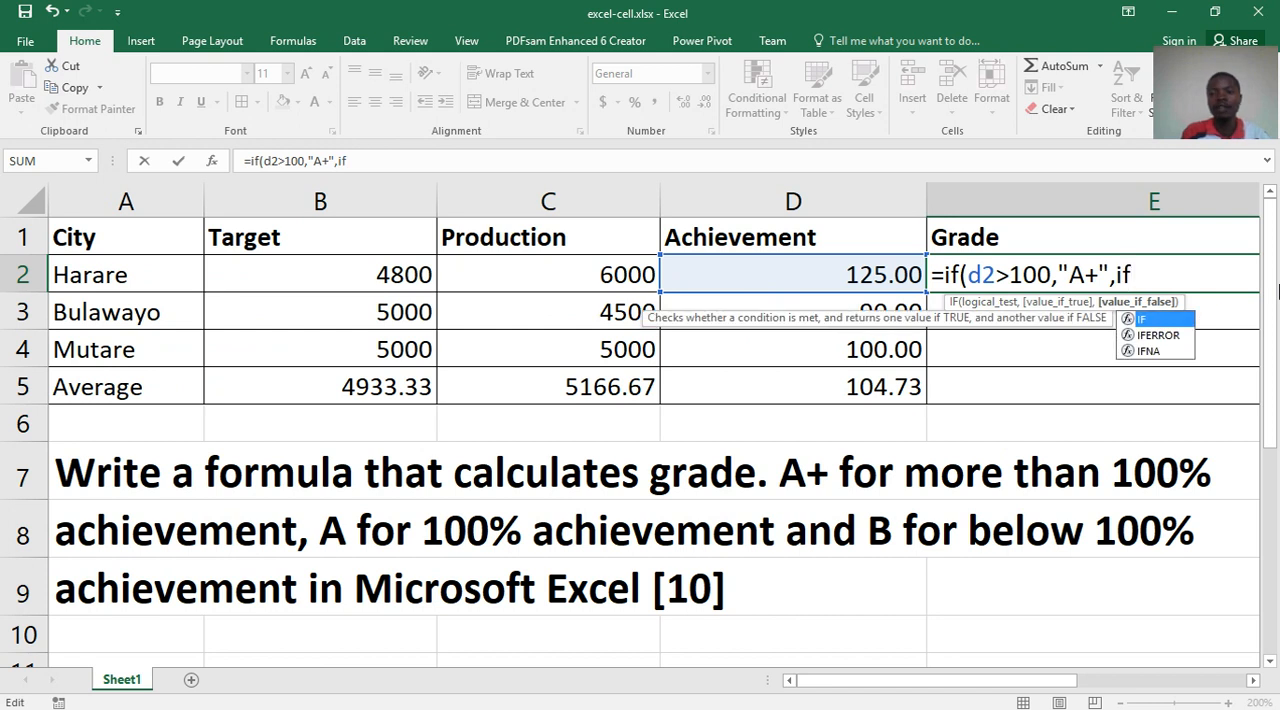
{"action": "type", "text": "("}
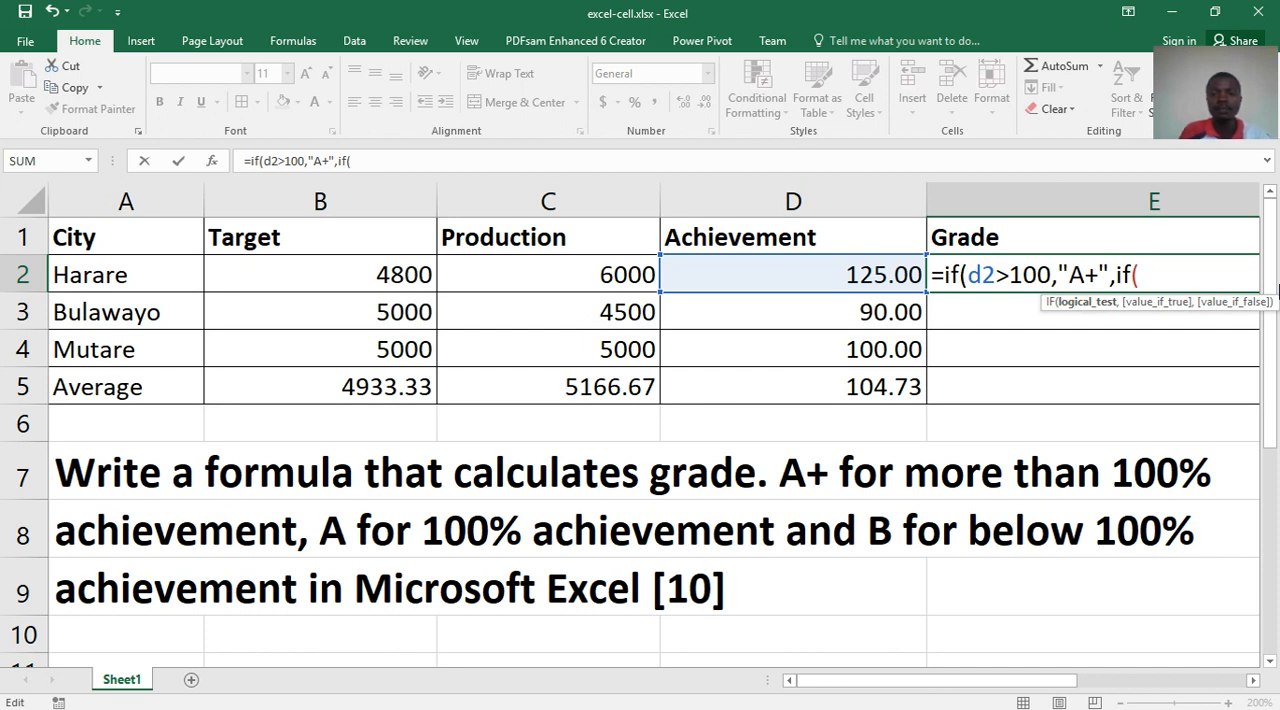
{"action": "type", "text": "d2"}
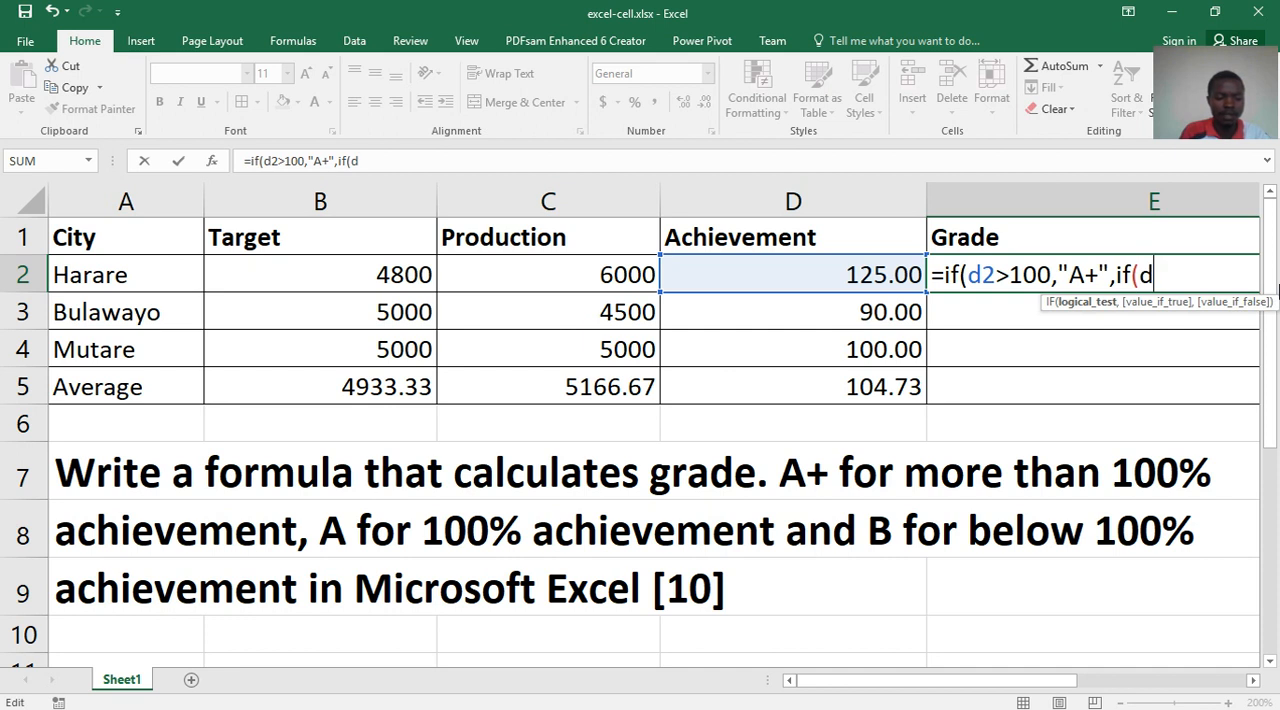
{"action": "type", "text": "="}
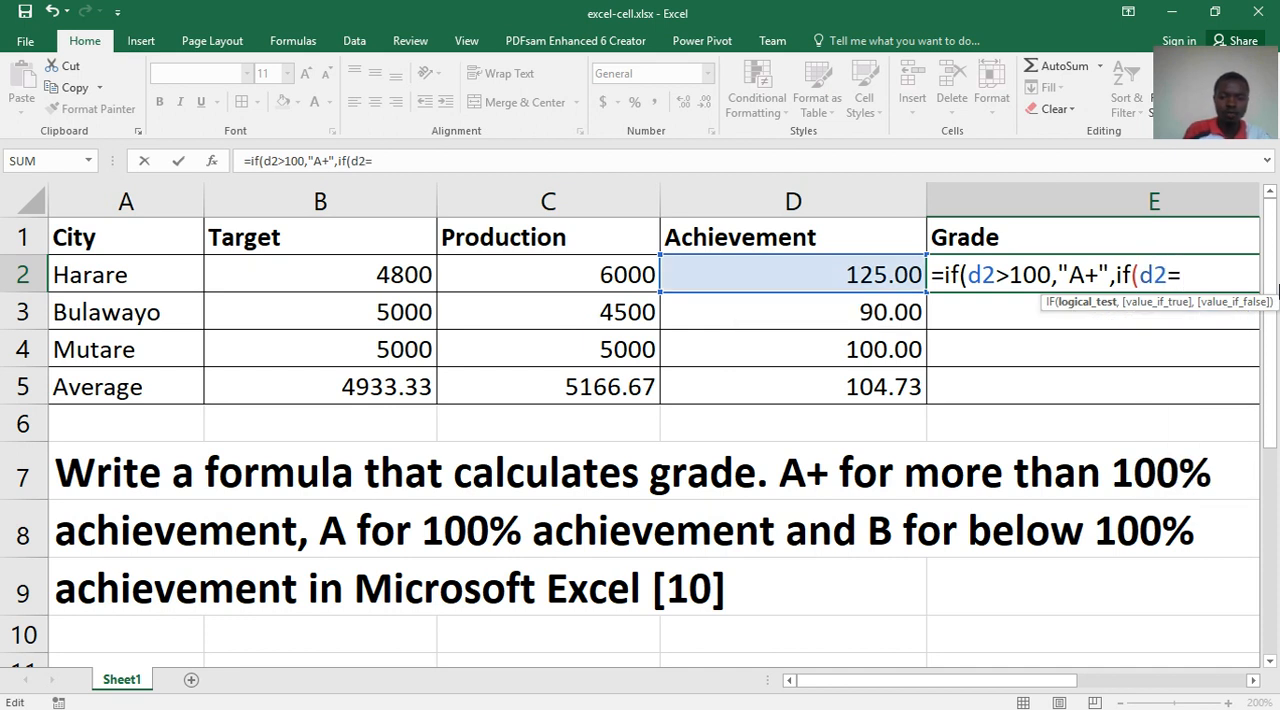
{"action": "type", "text": "100"}
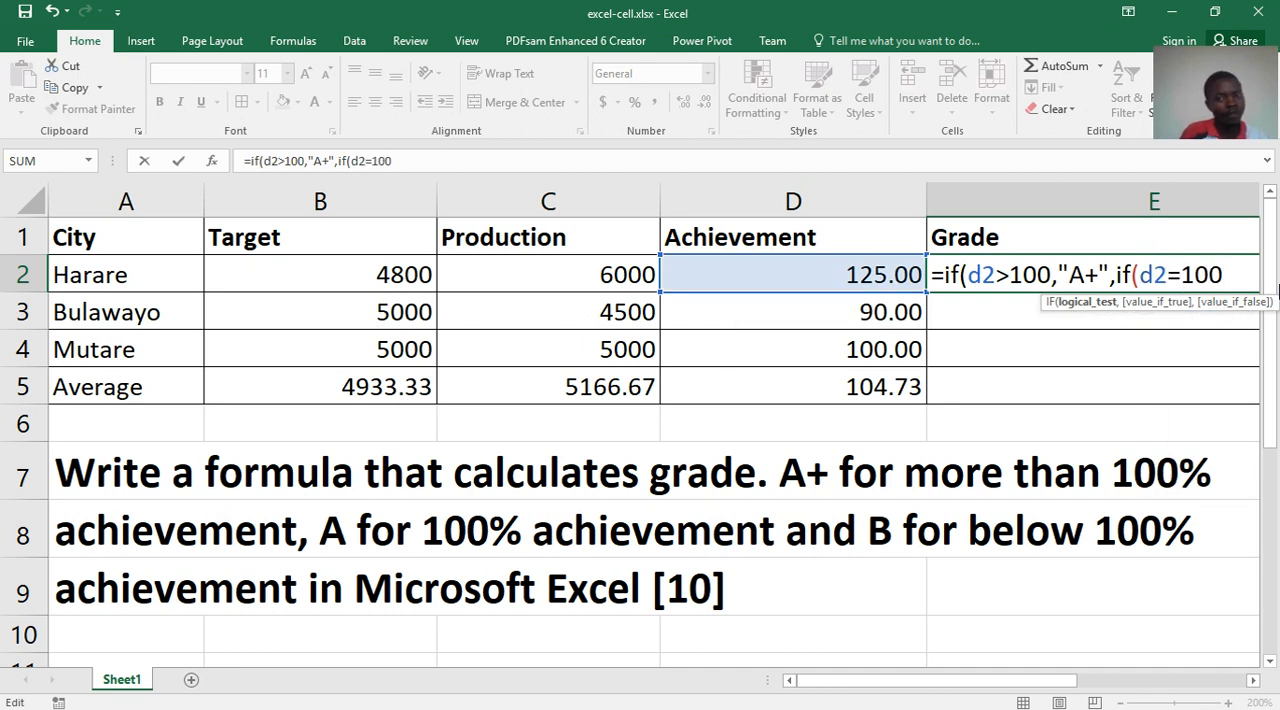
{"action": "type", "text": ","}
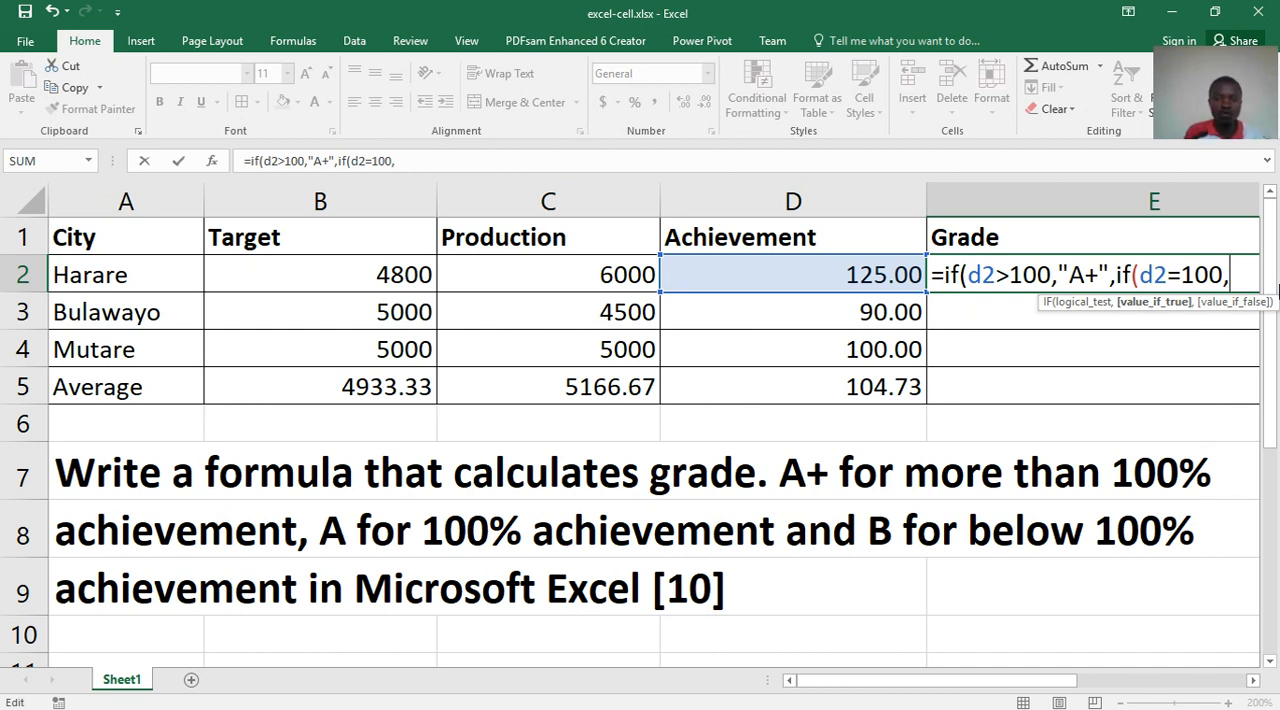
{"action": "type", "text": "\"A"}
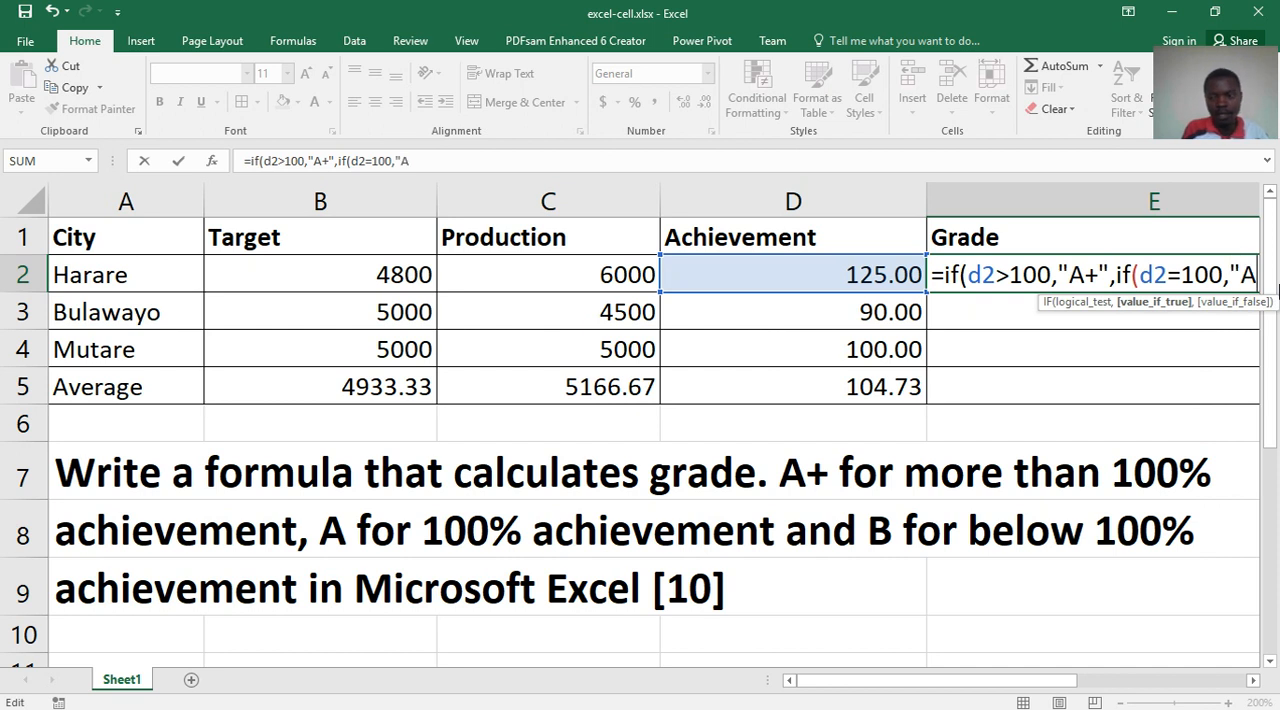
{"action": "type", "text": "\""}
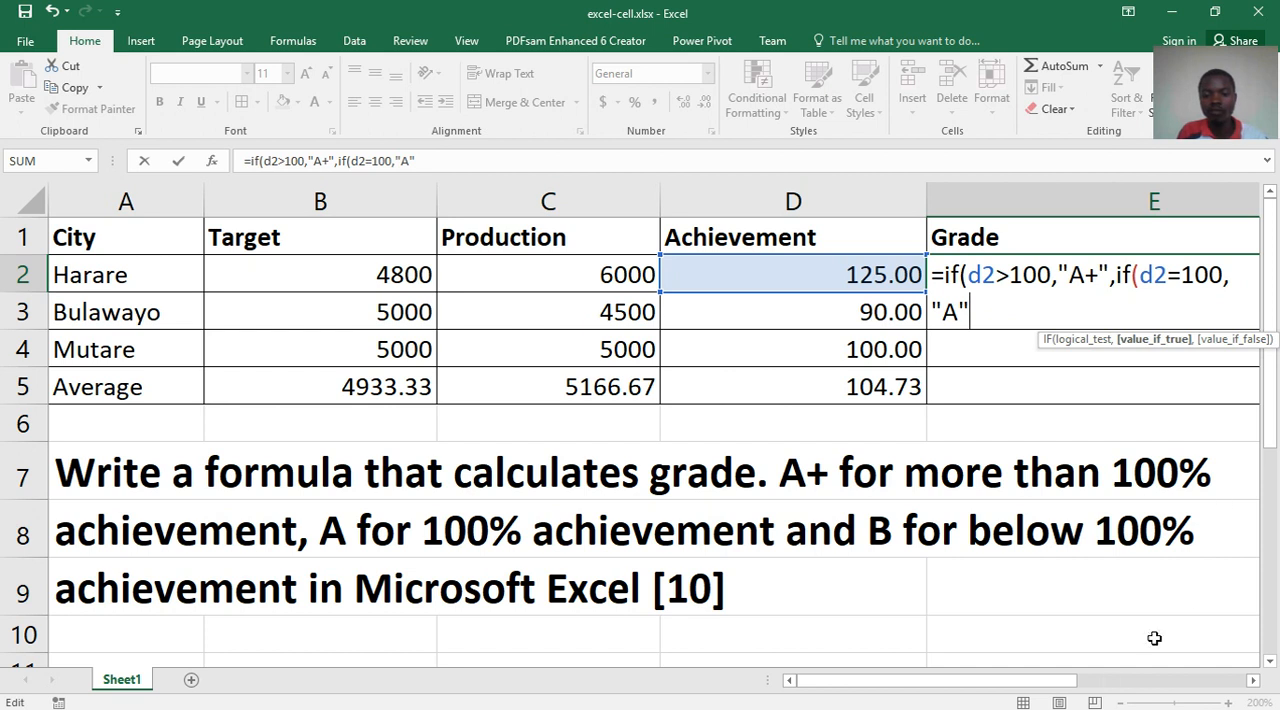
- Add "B" as the nested IF's false value, close both parentheses, review the conditions and enter the formula in E2
{"action": "left_click_drag", "start_coordinate": [1060, 686], "coordinate": [1180, 680]}
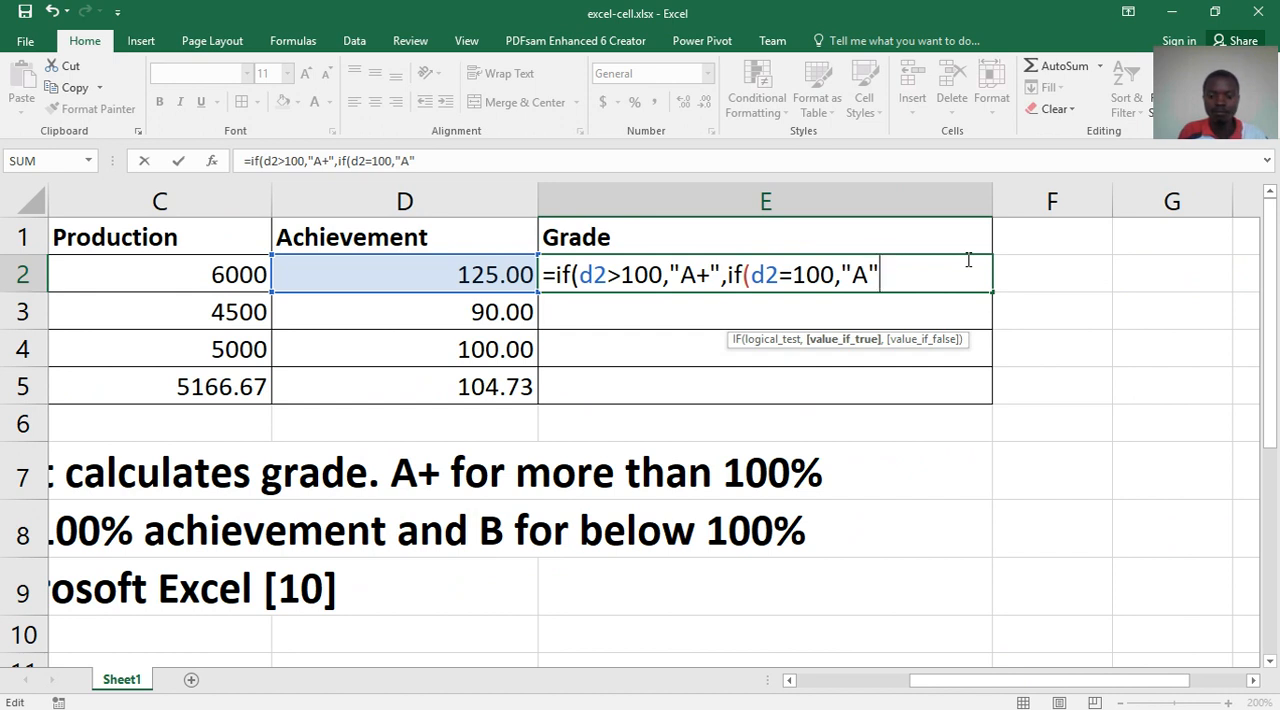
{"action": "type", "text": ","}
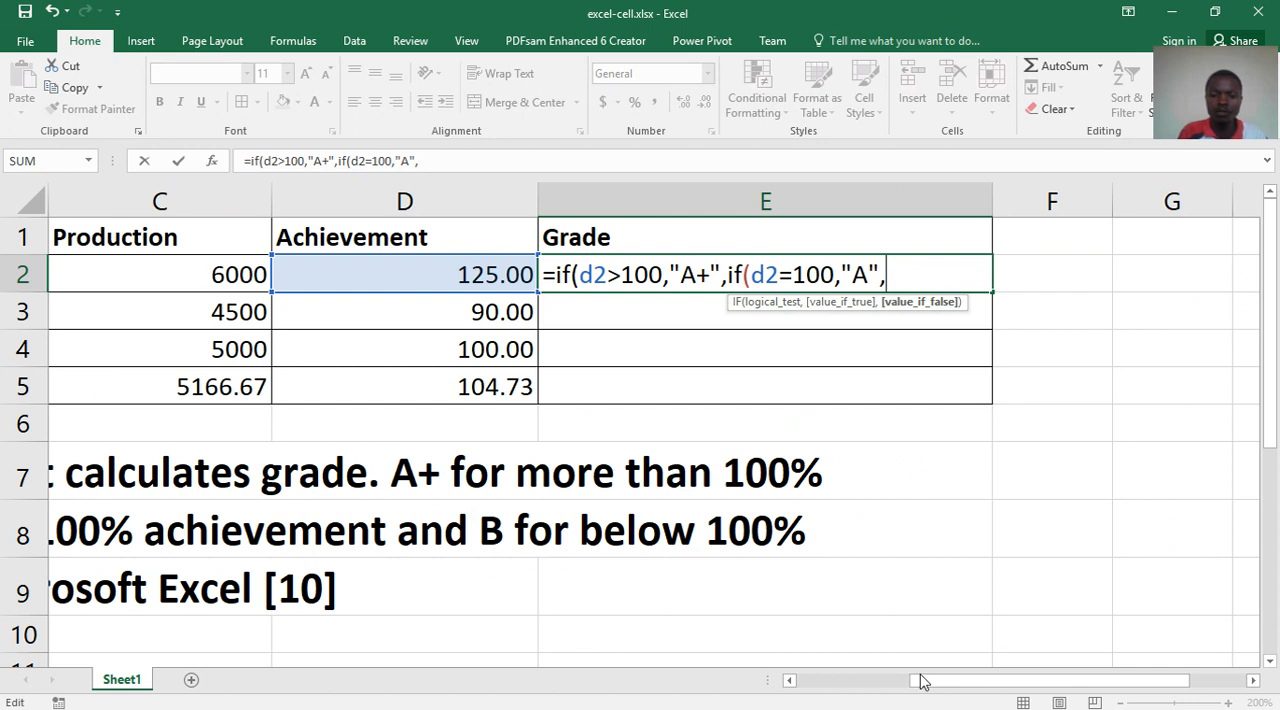
{"action": "left_click_drag", "start_coordinate": [930, 688], "coordinate": [933, 681]}
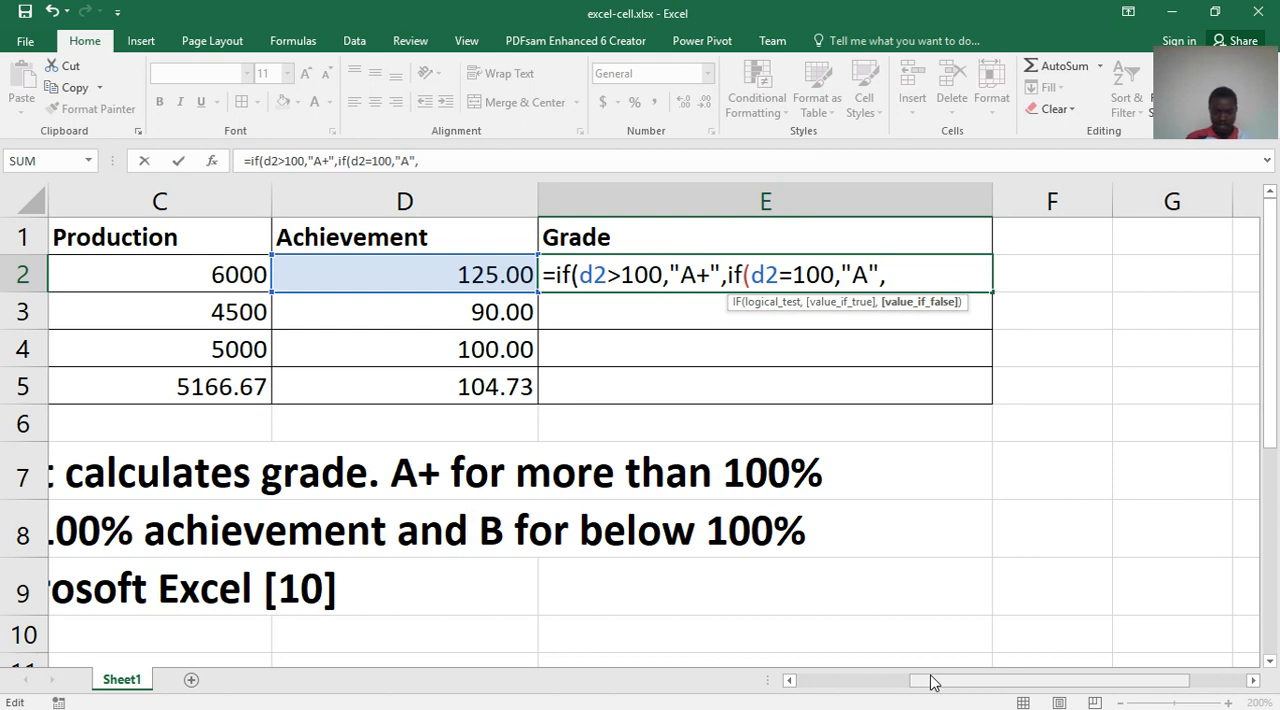
{"action": "type", "text": "\"B"}
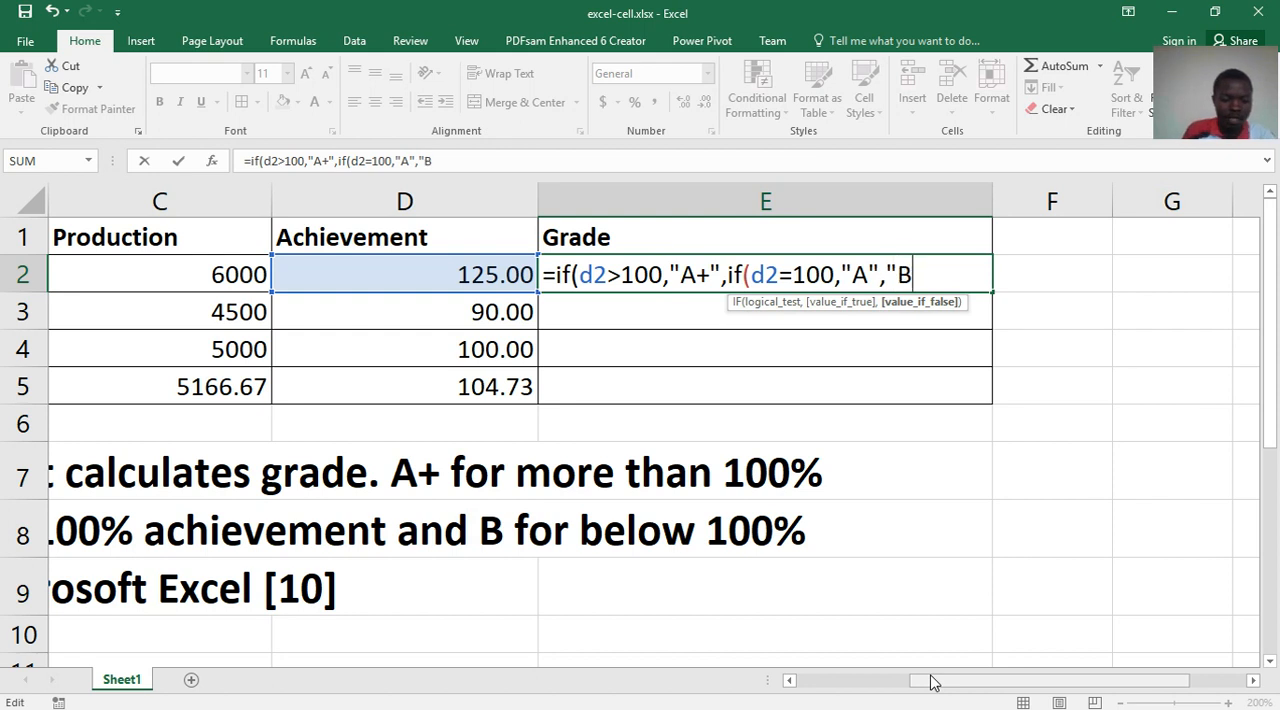
{"action": "type", "text": "\""}
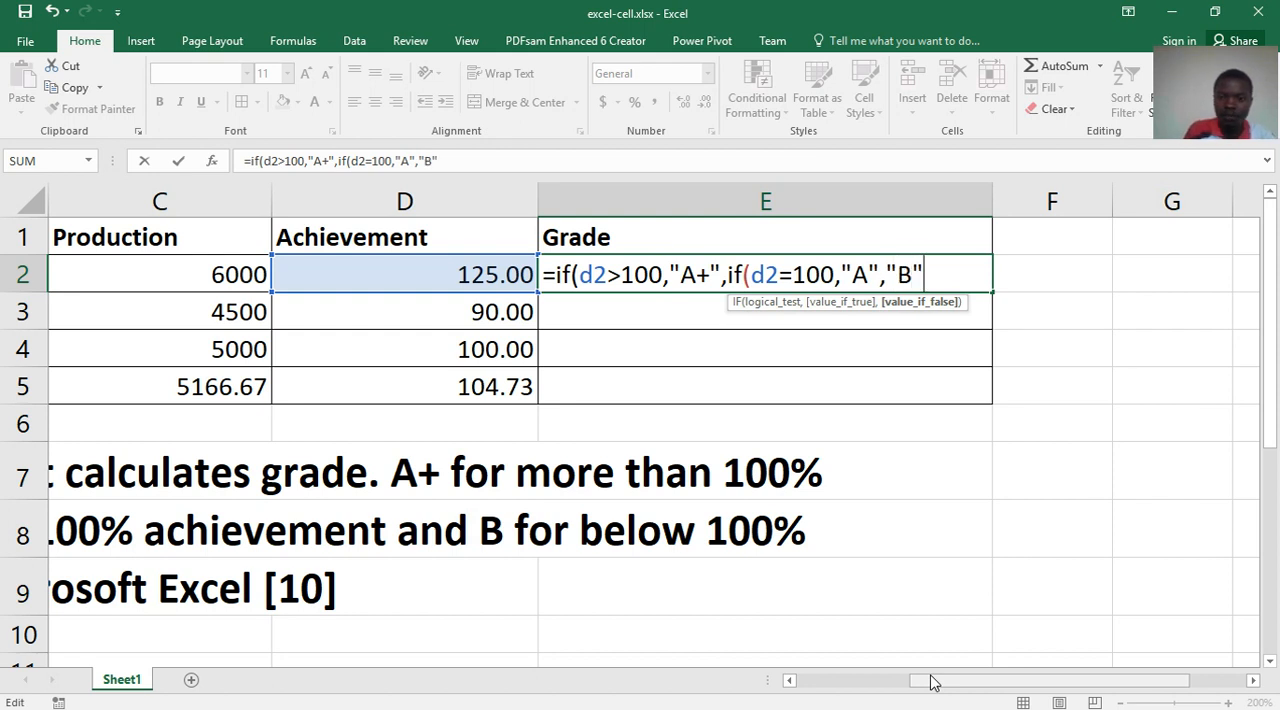
{"action": "type", "text": ")"}
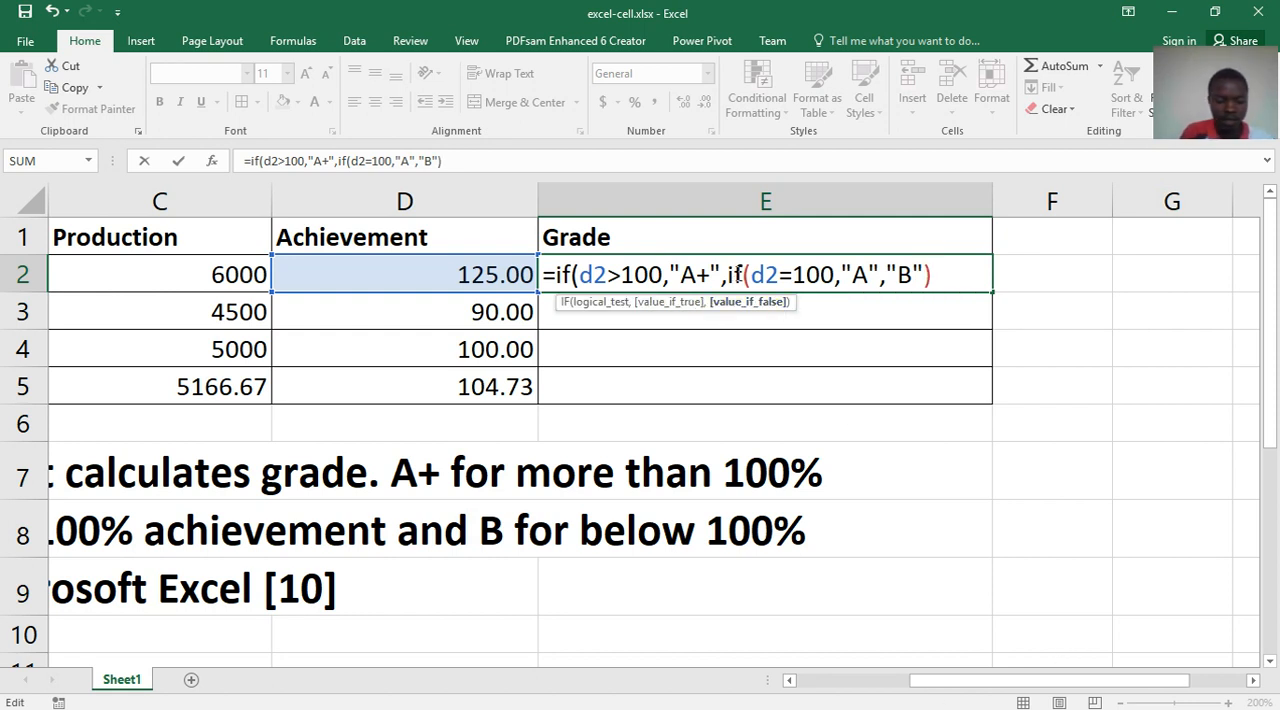
{"action": "type", "text": ")"}
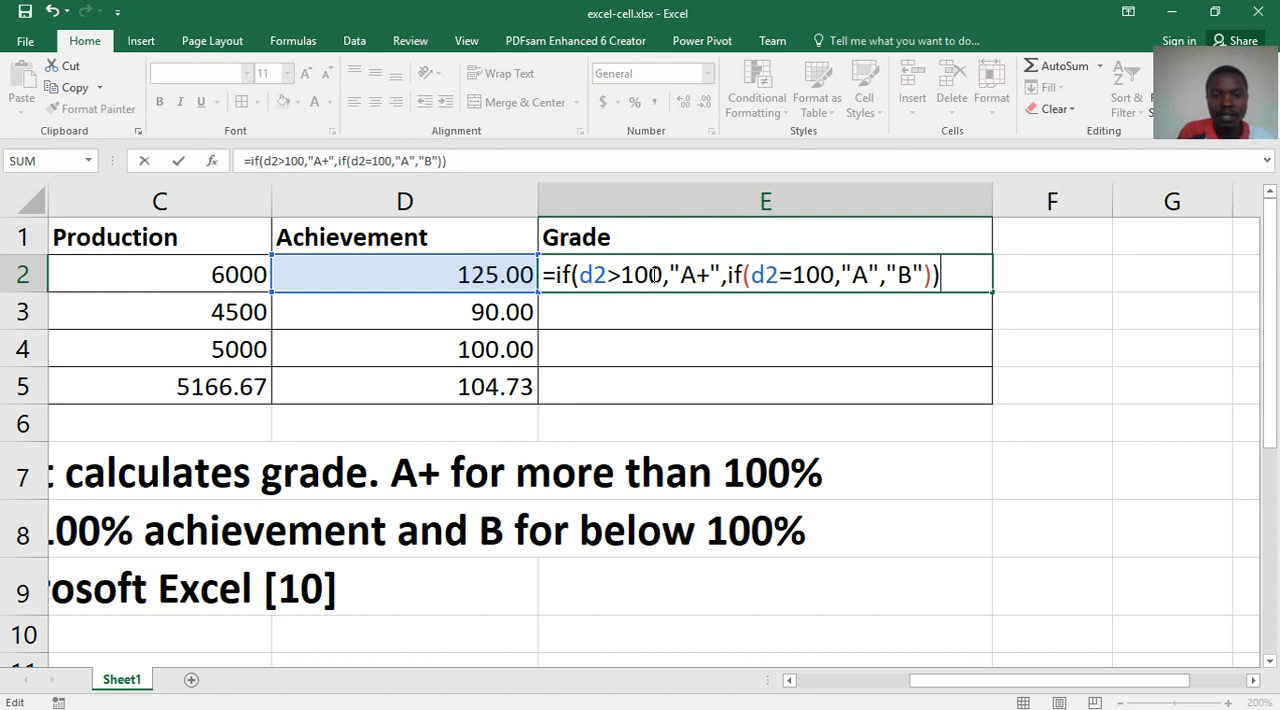
{"action": "left_click_drag", "start_coordinate": [663, 274], "coordinate": [582, 274]}
{"action": "left_click_drag", "start_coordinate": [708, 274], "coordinate": [751, 274]}
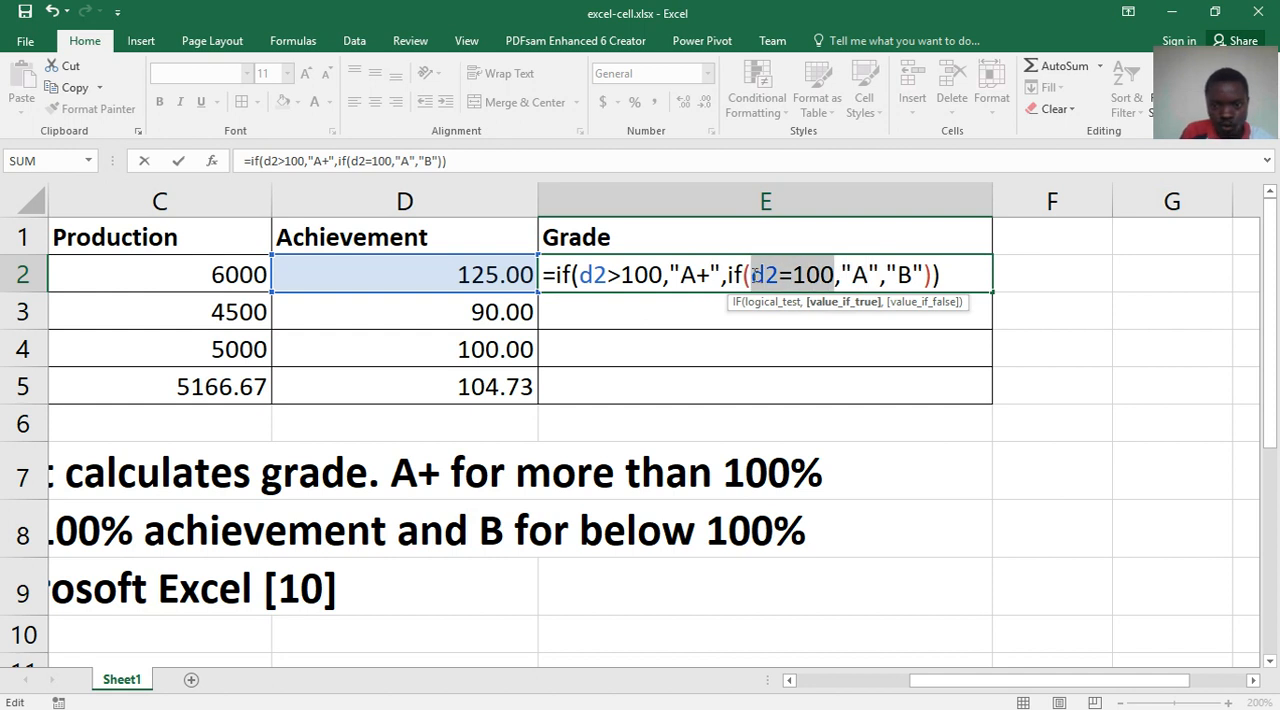
{"action": "left_click_drag", "start_coordinate": [662, 274], "coordinate": [593, 274]}
{"action": "left_click_drag", "start_coordinate": [897, 276], "coordinate": [912, 276]}
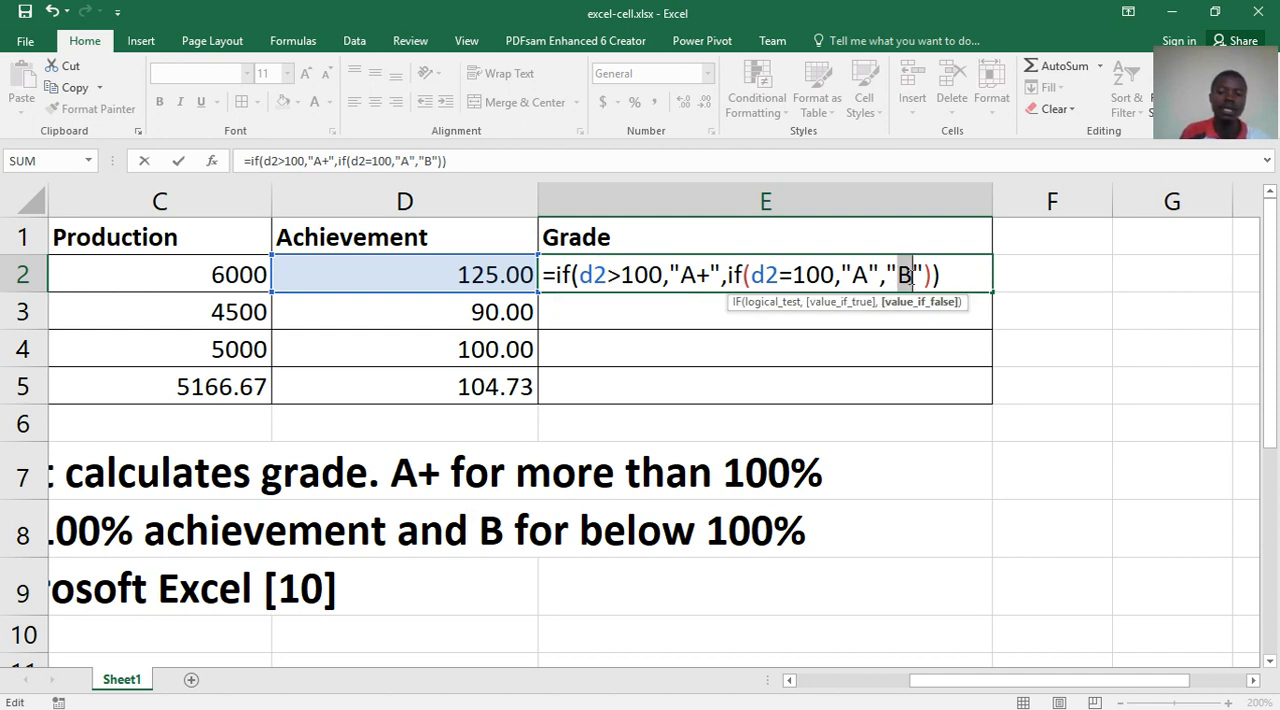
{"action": "key", "text": "Return"}
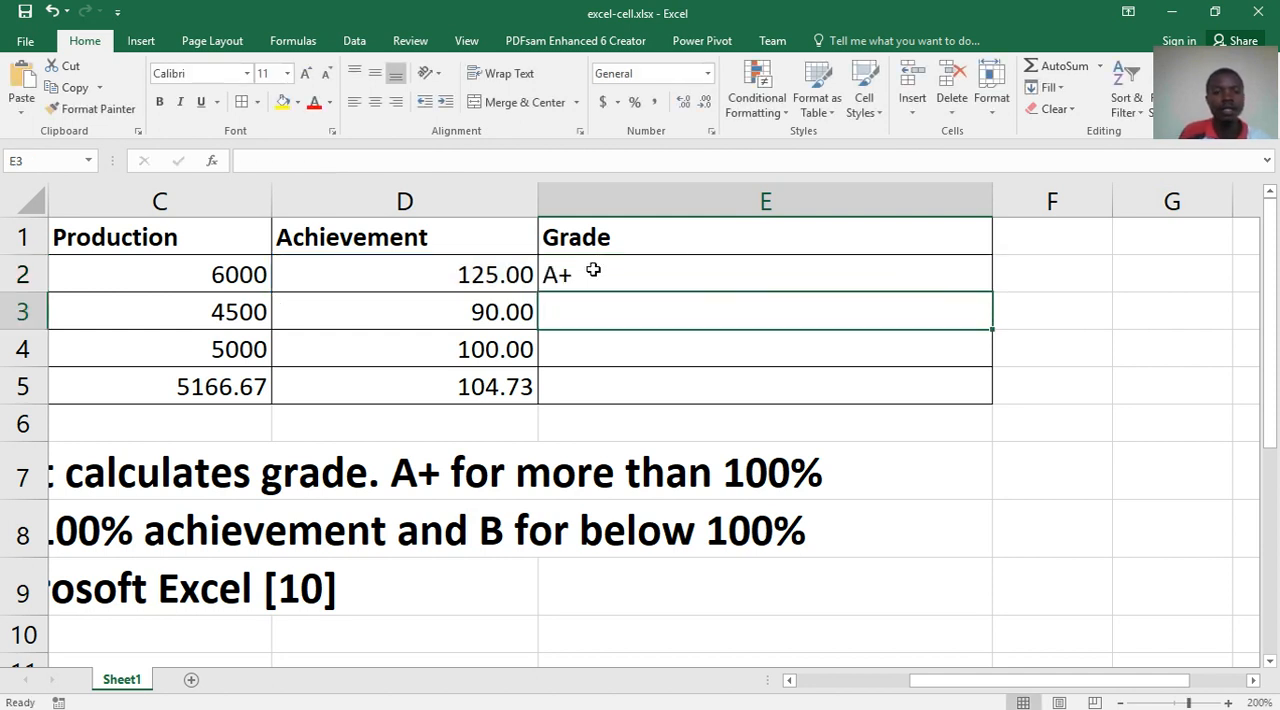
- Check the grade and nested IF formula in E2 against the achievement in D2 and the grading instructions
{"action": "left_click", "coordinate": [483, 279]}
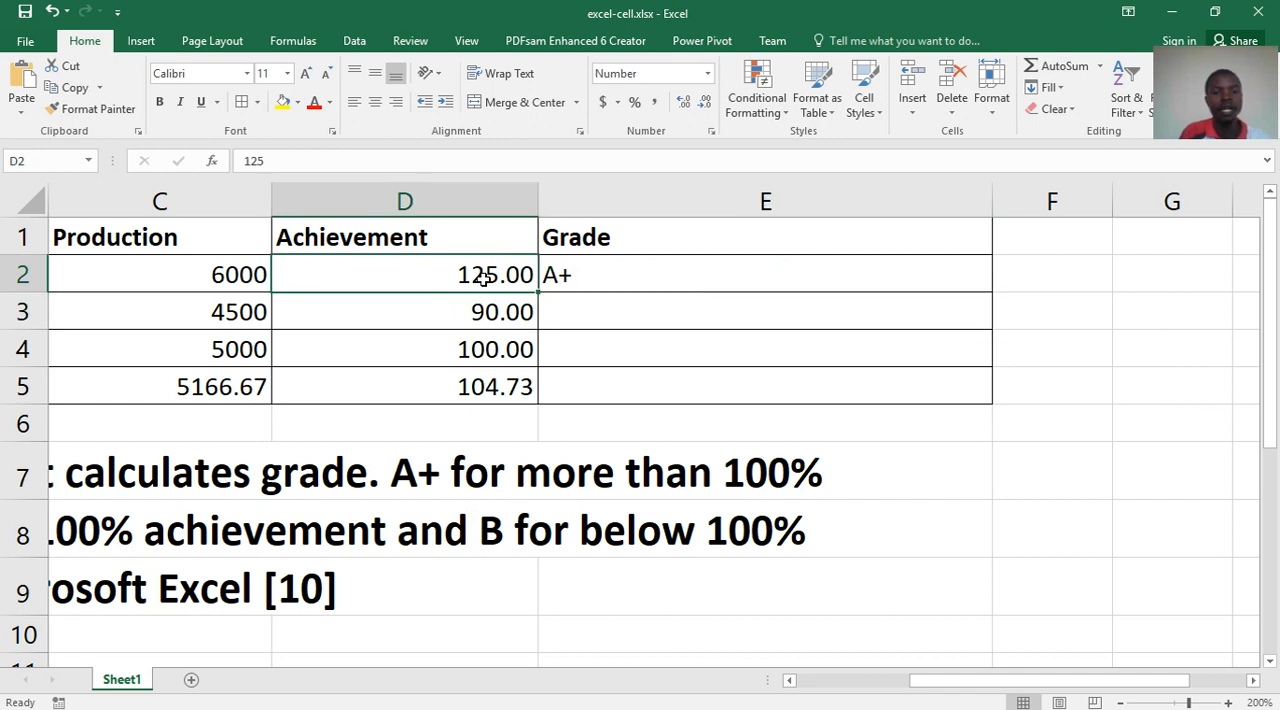
{"action": "left_click_drag", "start_coordinate": [940, 680], "coordinate": [797, 683]}
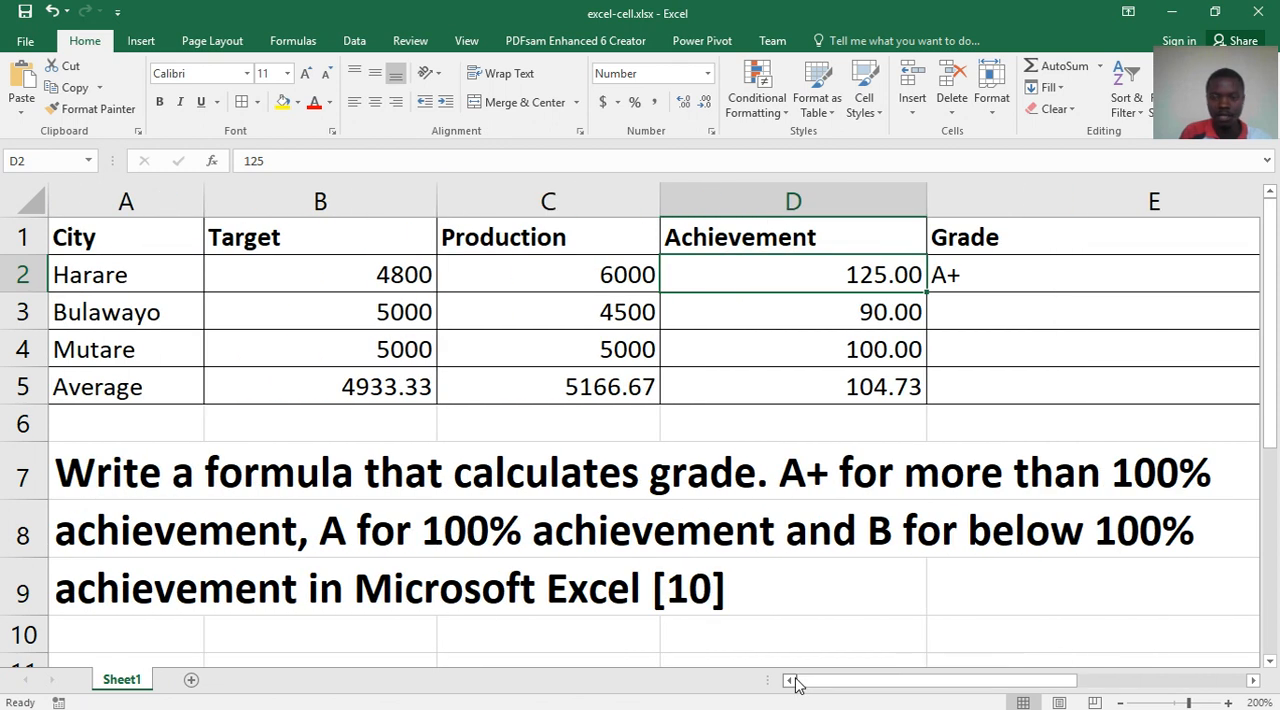
{"action": "left_click", "coordinate": [985, 282]}
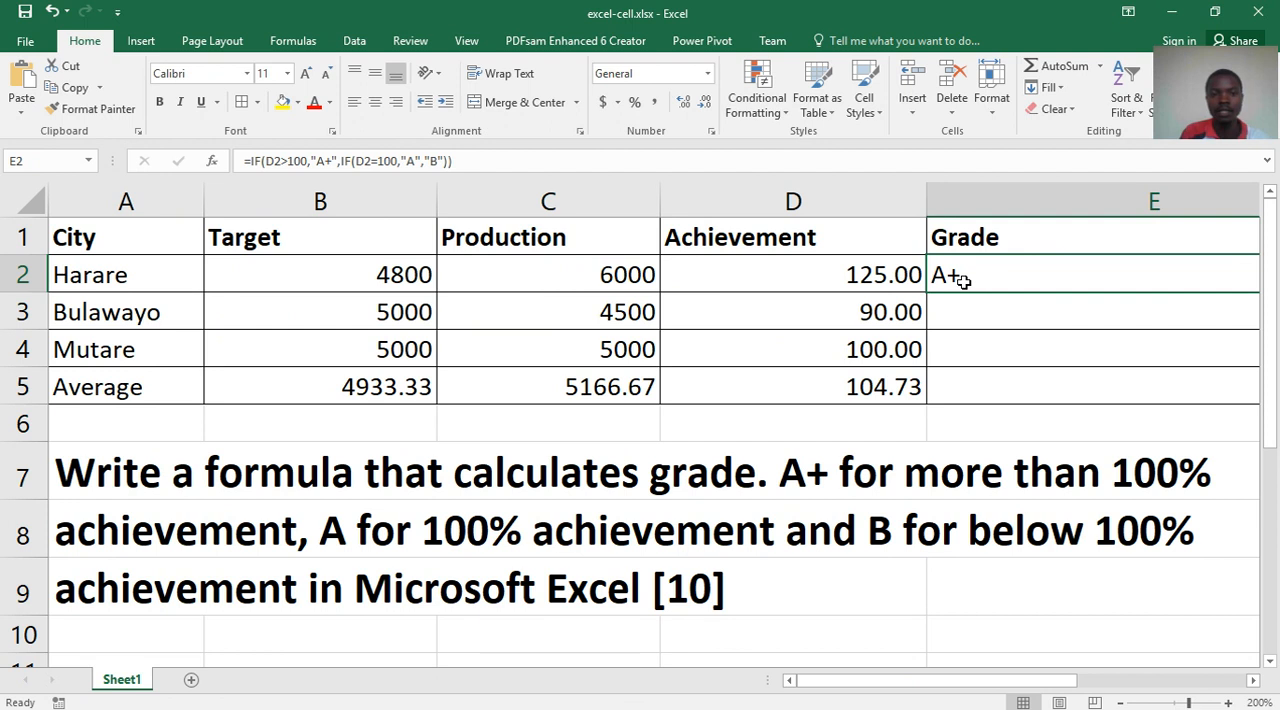
{"action": "left_click", "coordinate": [474, 162]}
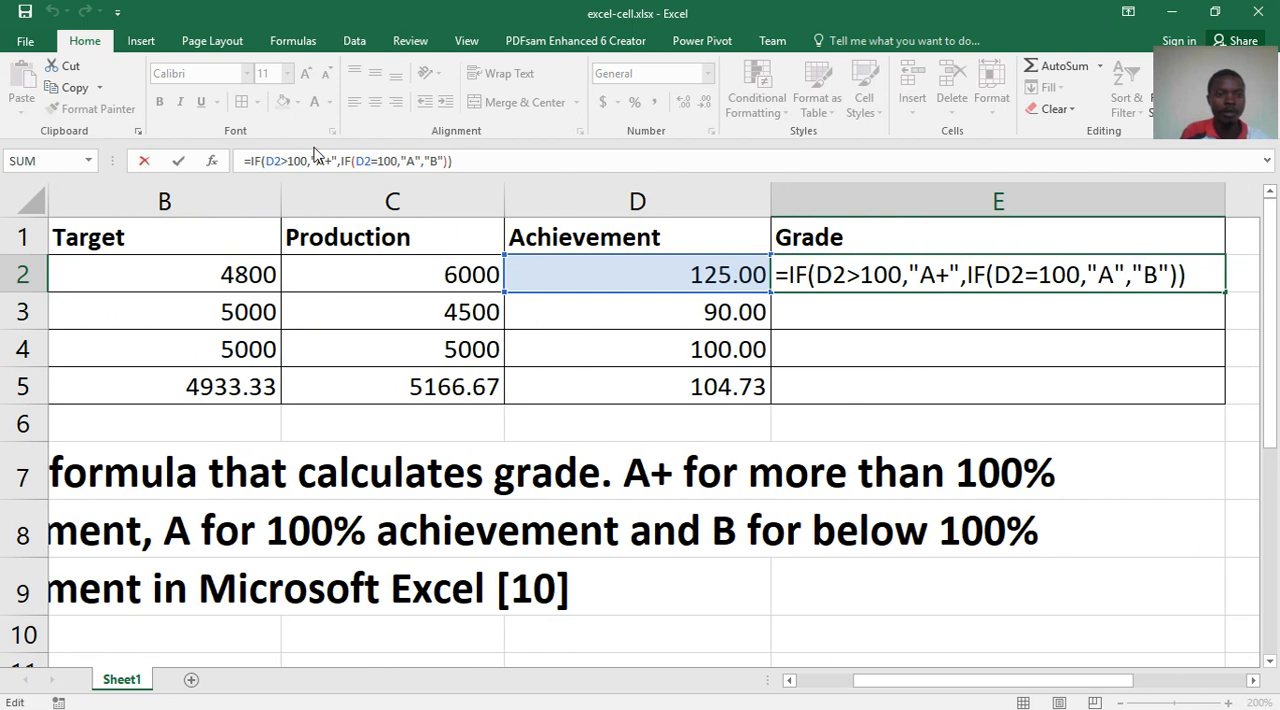
{"action": "key", "text": "Return"}
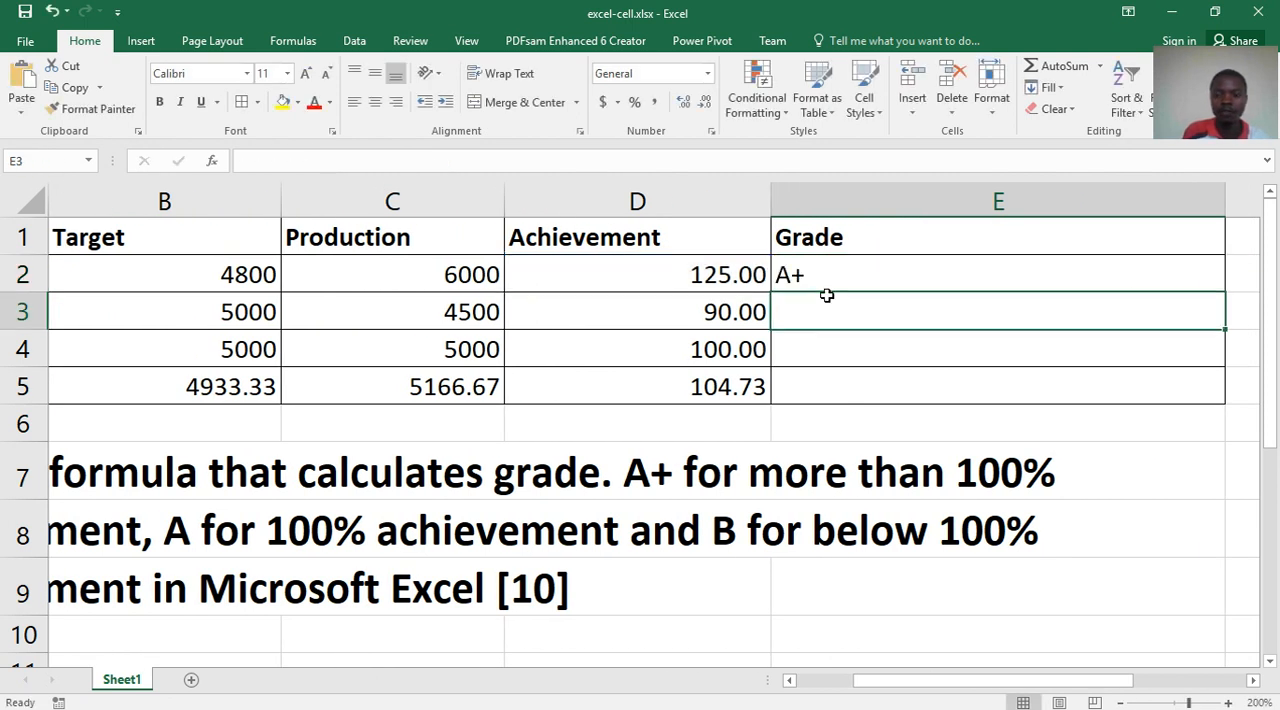
{"action": "left_click", "coordinate": [871, 268]}
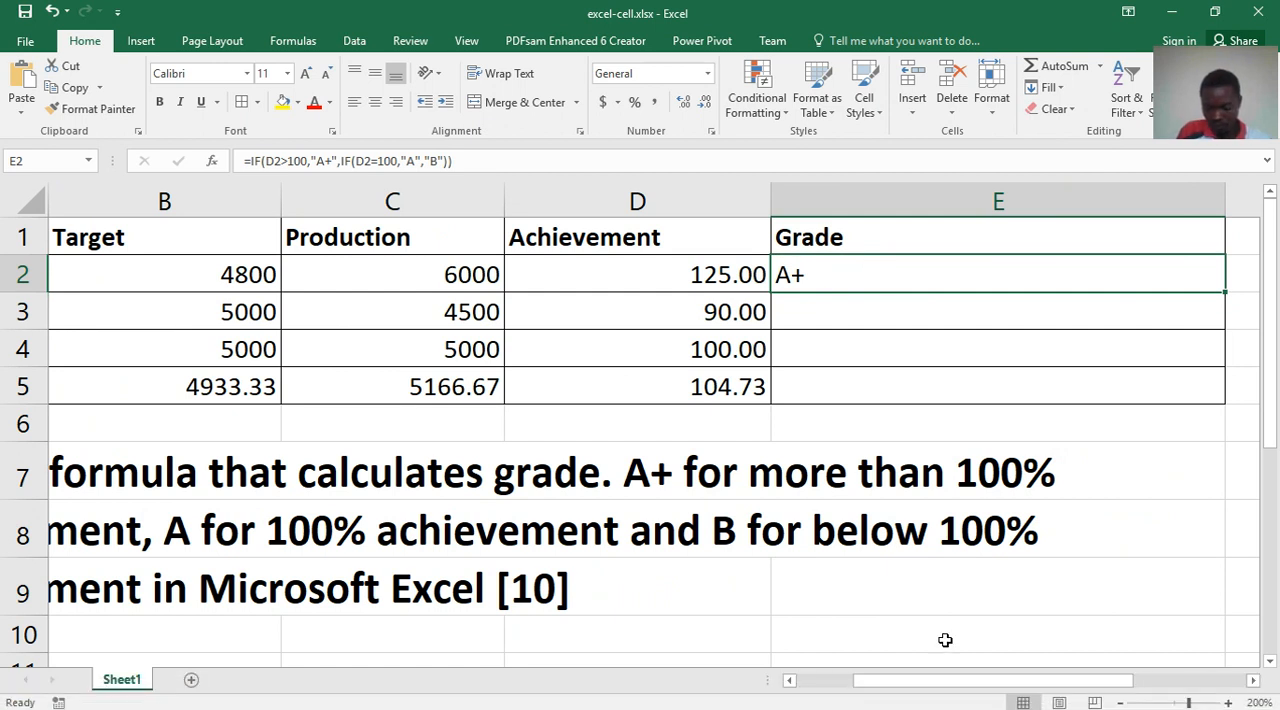
{"action": "left_click_drag", "start_coordinate": [954, 680], "coordinate": [1194, 567]}
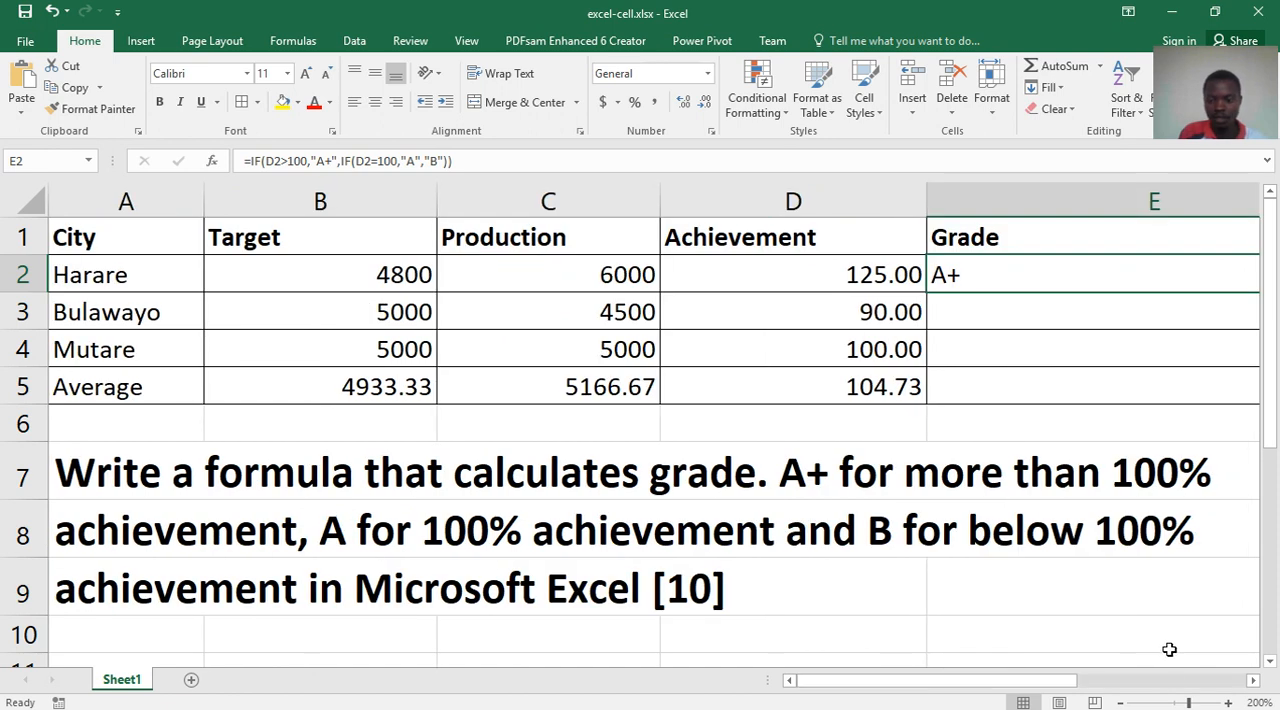
- Copy the nested IF formula from E2 down through E5 to grade the remaining rows
{"action": "left_click", "coordinate": [1170, 685]}
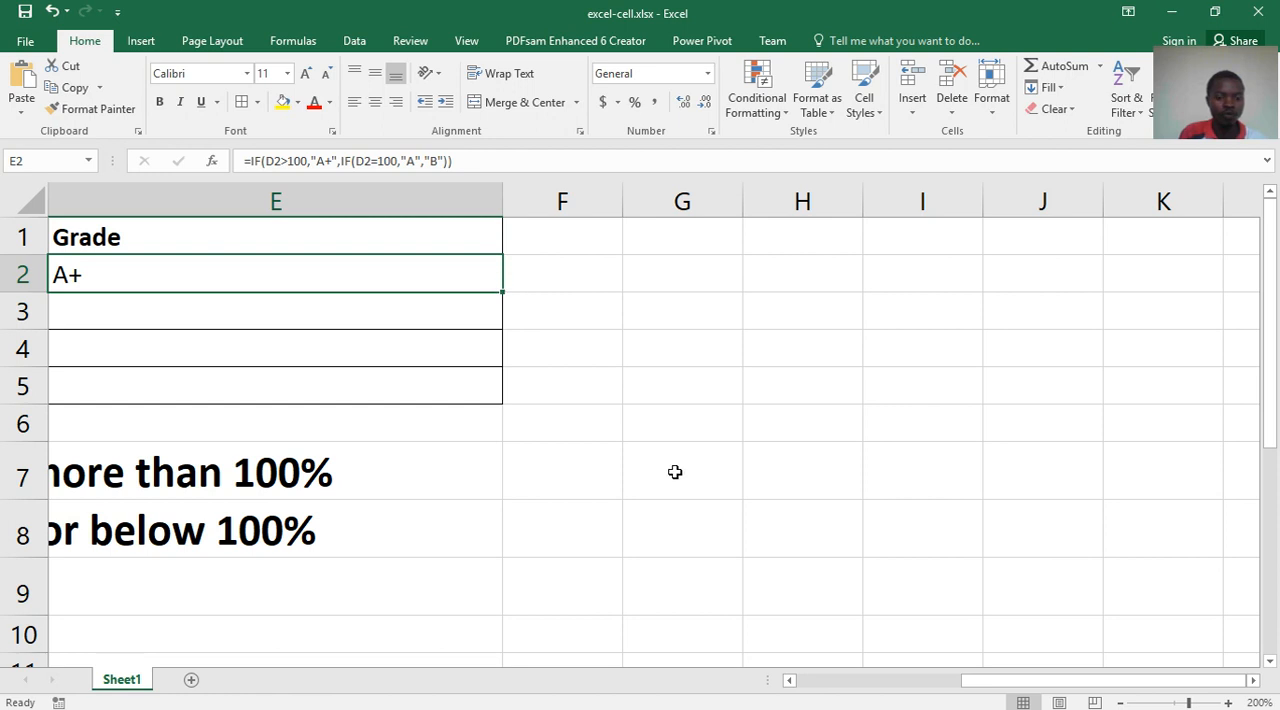
{"action": "left_click_drag", "start_coordinate": [985, 690], "coordinate": [971, 690]}
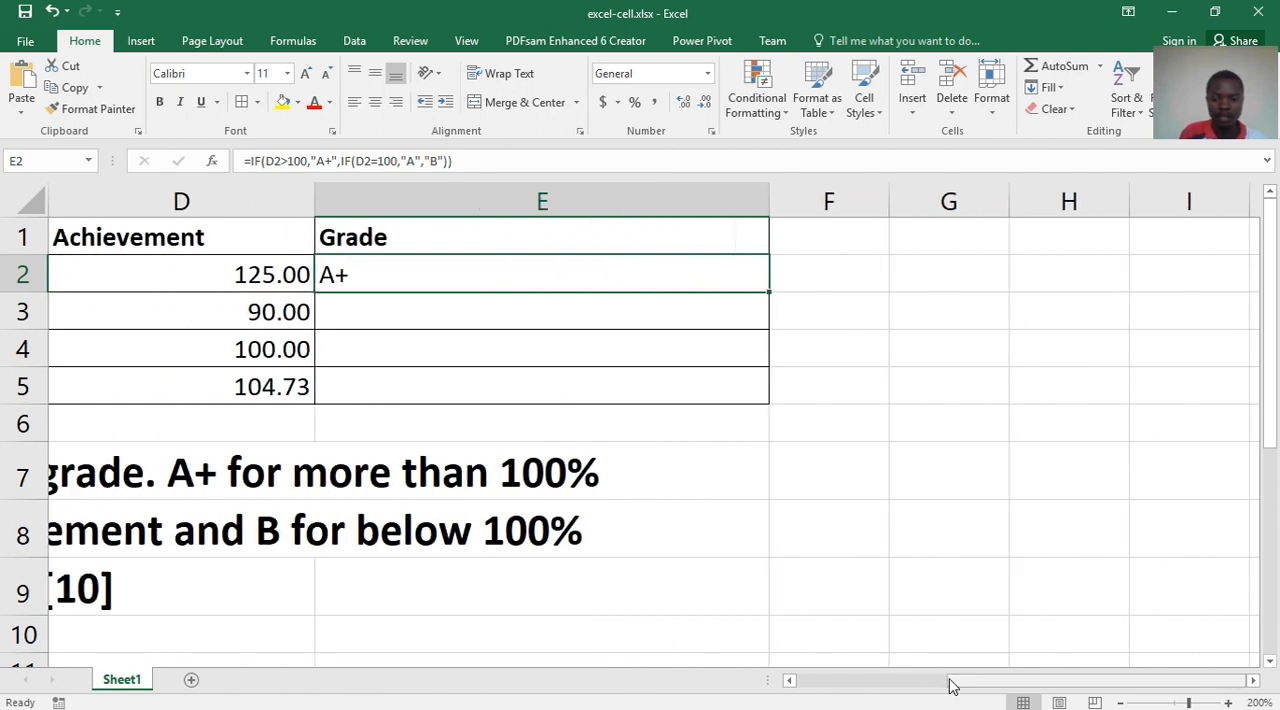
{"action": "left_click_drag", "start_coordinate": [778, 430], "coordinate": [771, 400]}
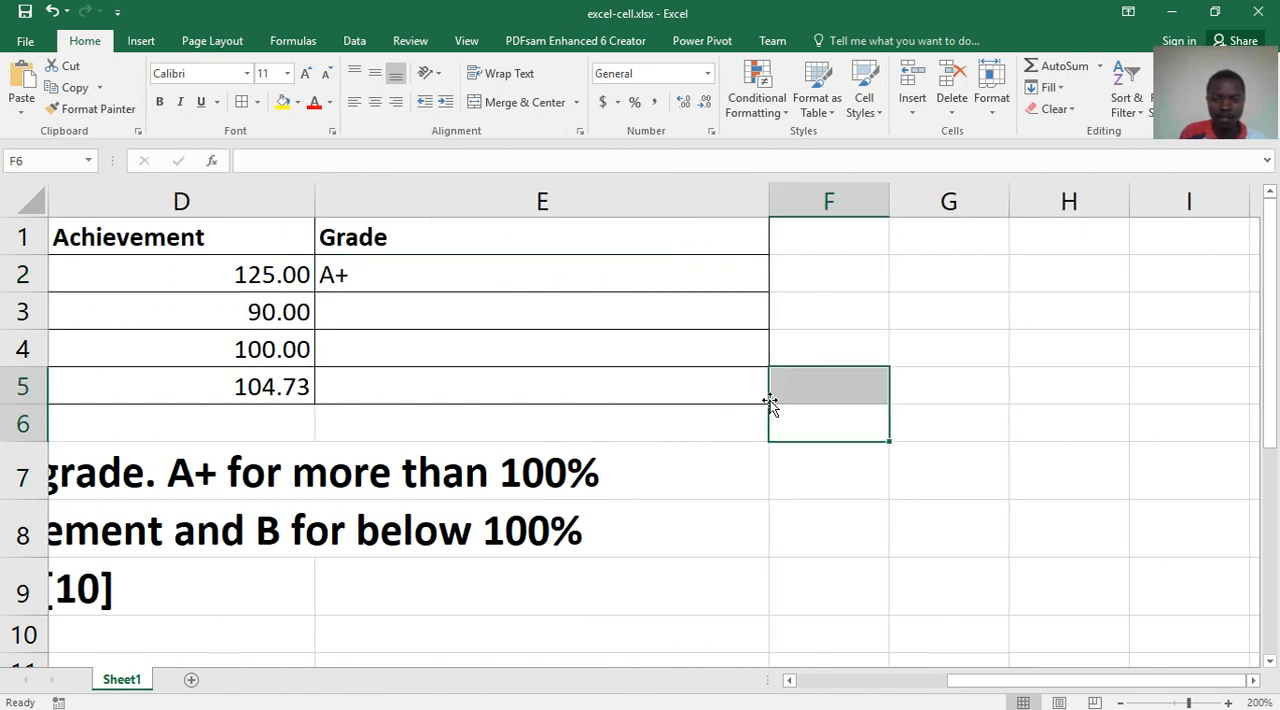
{"action": "left_click", "coordinate": [681, 281]}
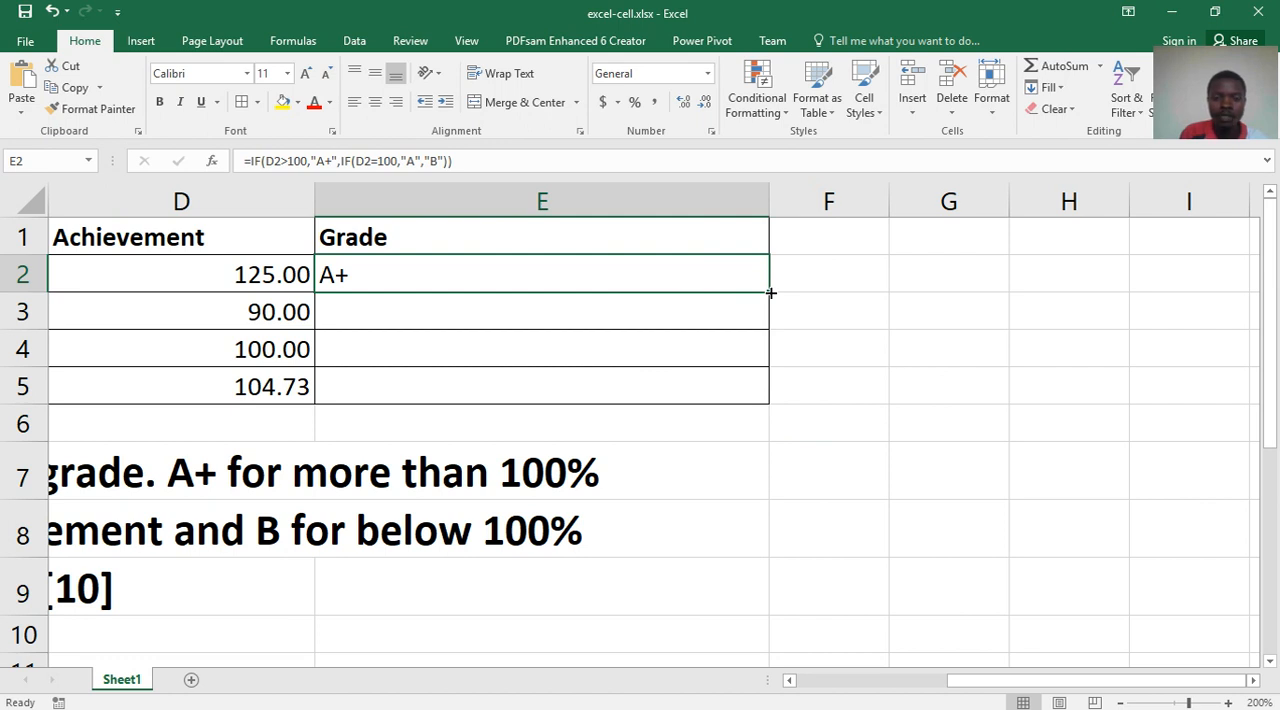
{"action": "left_click_drag", "start_coordinate": [770, 292], "coordinate": [760, 392]}
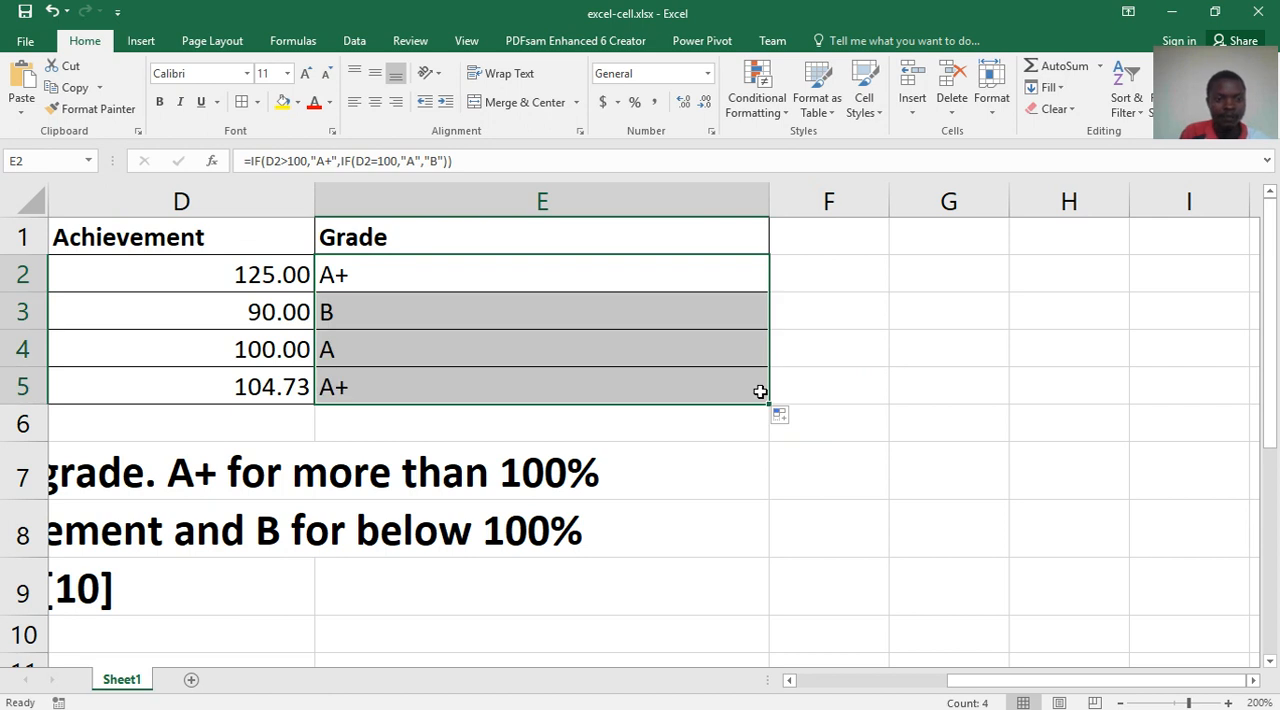
- Check the copied formulas and grades in E3:E5 against each row's achievement and the grading instructions
{"action": "left_click", "coordinate": [471, 306]}
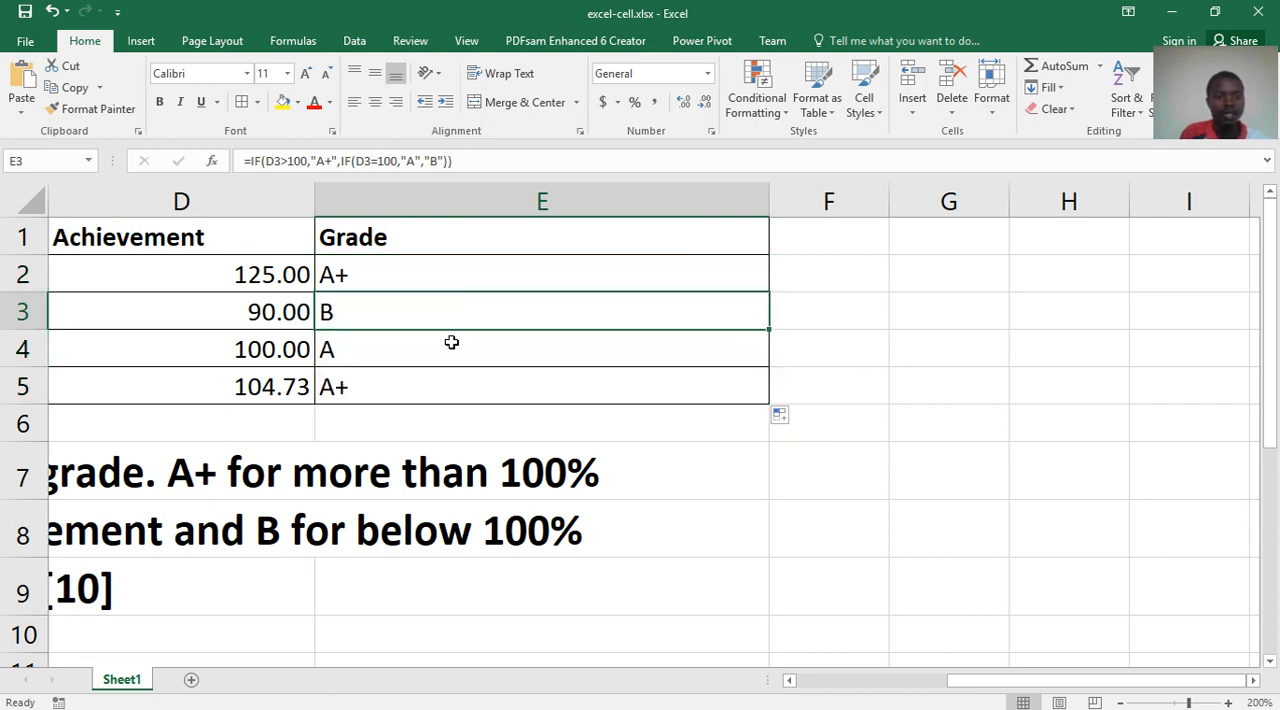
{"action": "left_click", "coordinate": [450, 346]}
{"action": "left_click", "coordinate": [438, 390]}
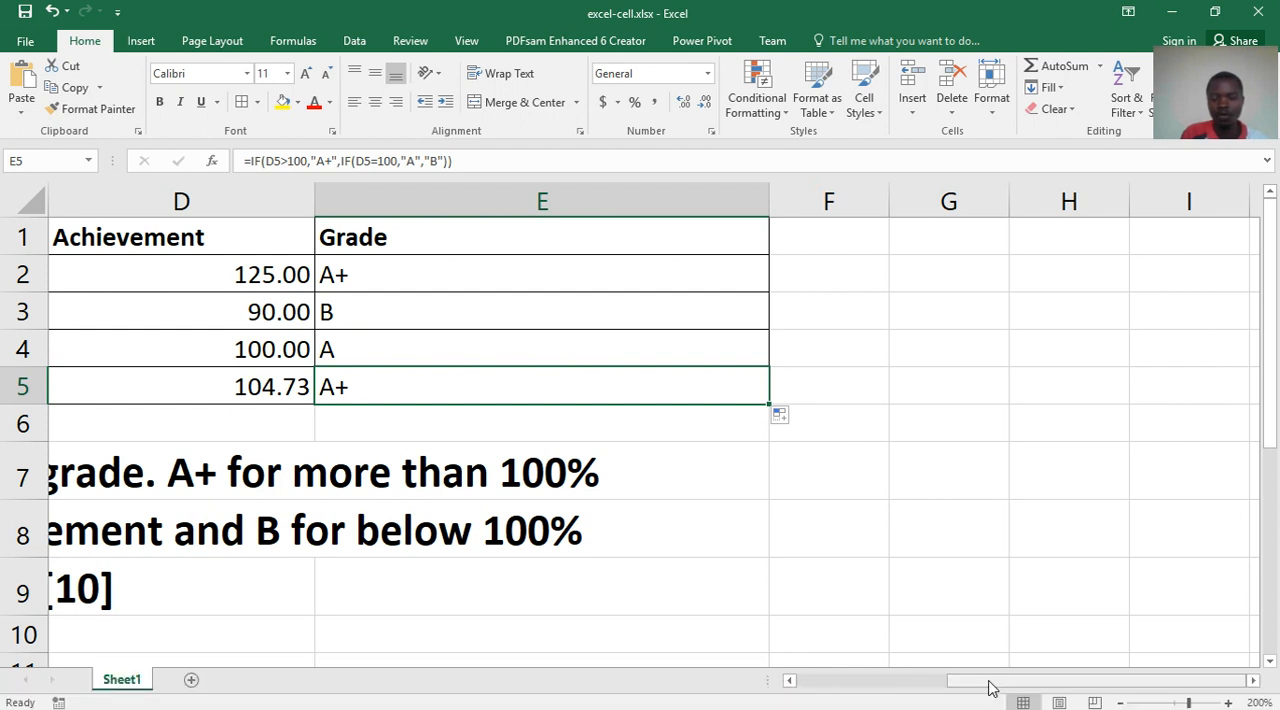
{"action": "left_click_drag", "start_coordinate": [990, 688], "coordinate": [908, 690]}
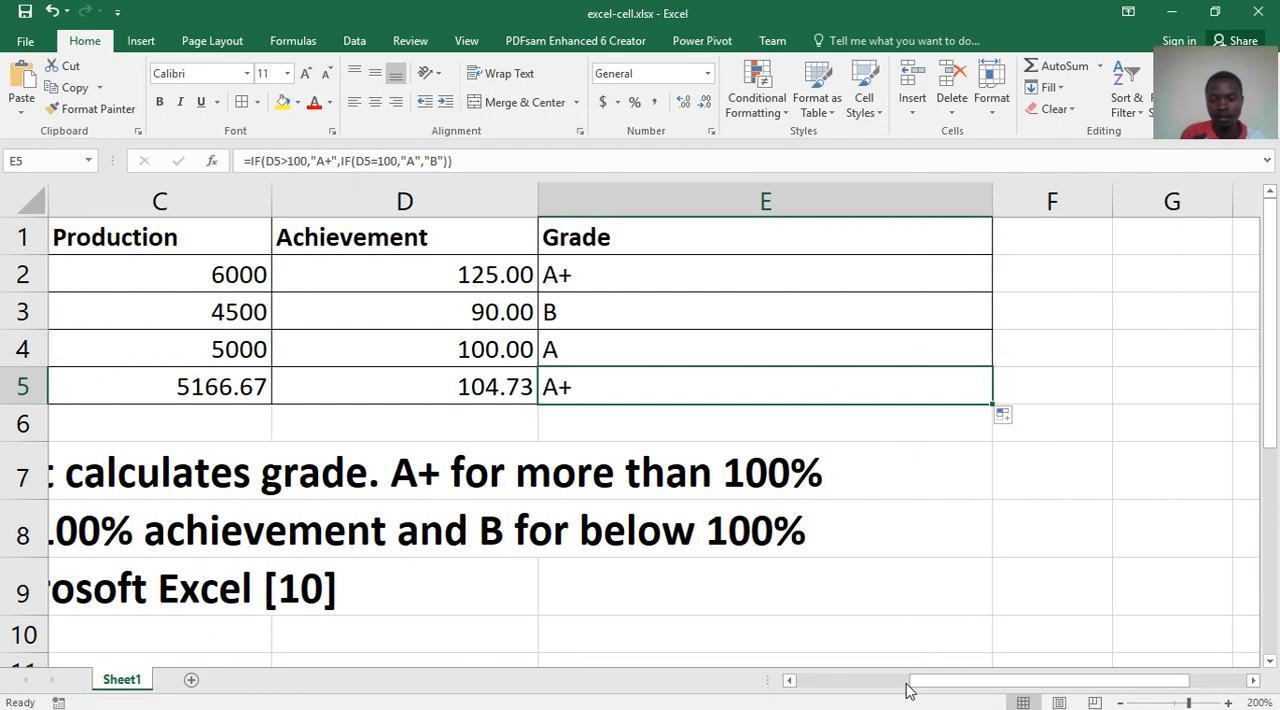
{"action": "left_click_drag", "start_coordinate": [880, 686], "coordinate": [800, 686]}
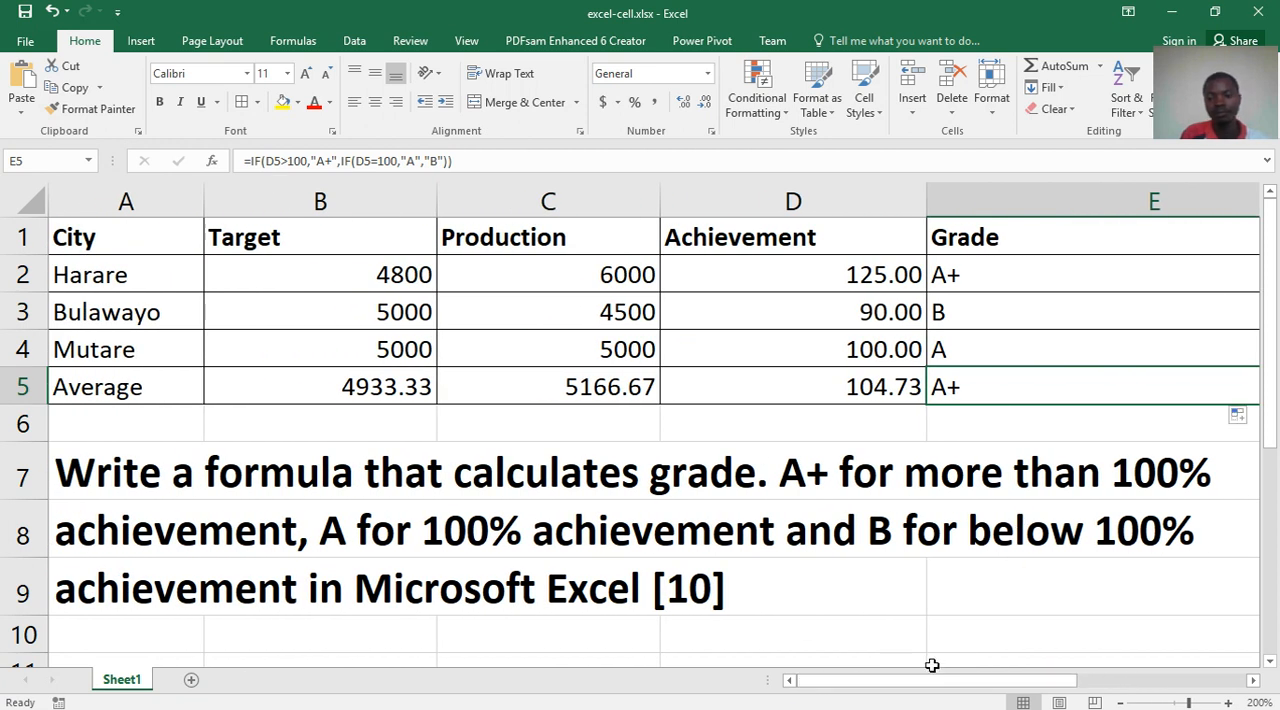
{"action": "left_click_drag", "start_coordinate": [920, 687], "coordinate": [1023, 652]}
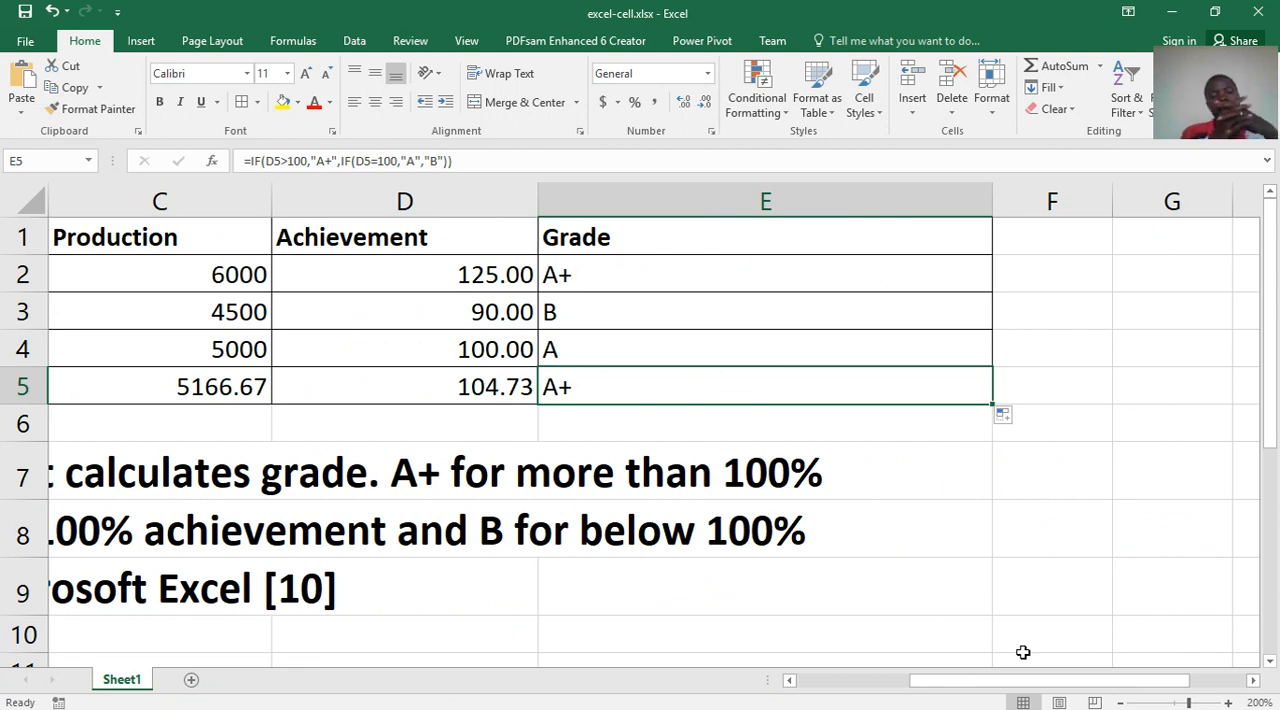
{"action": "left_click_drag", "start_coordinate": [1055, 677], "coordinate": [905, 690]}
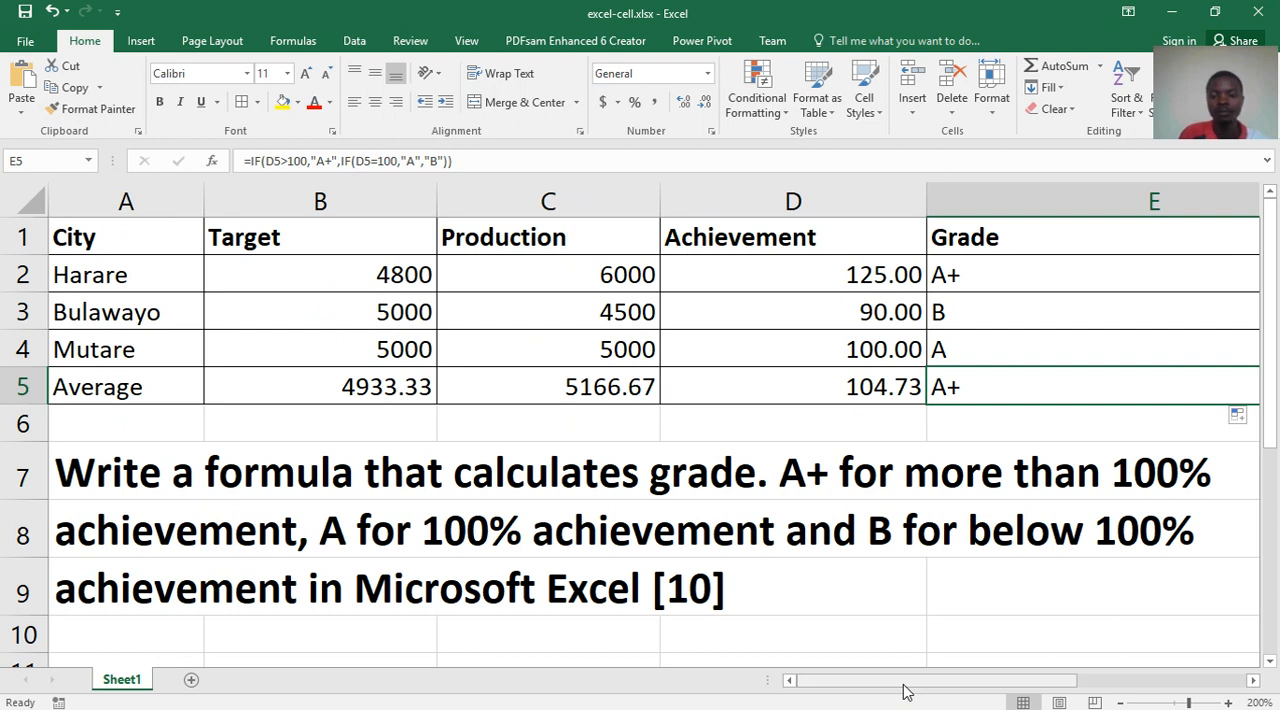
{"action": "left_click", "coordinate": [1098, 319]}
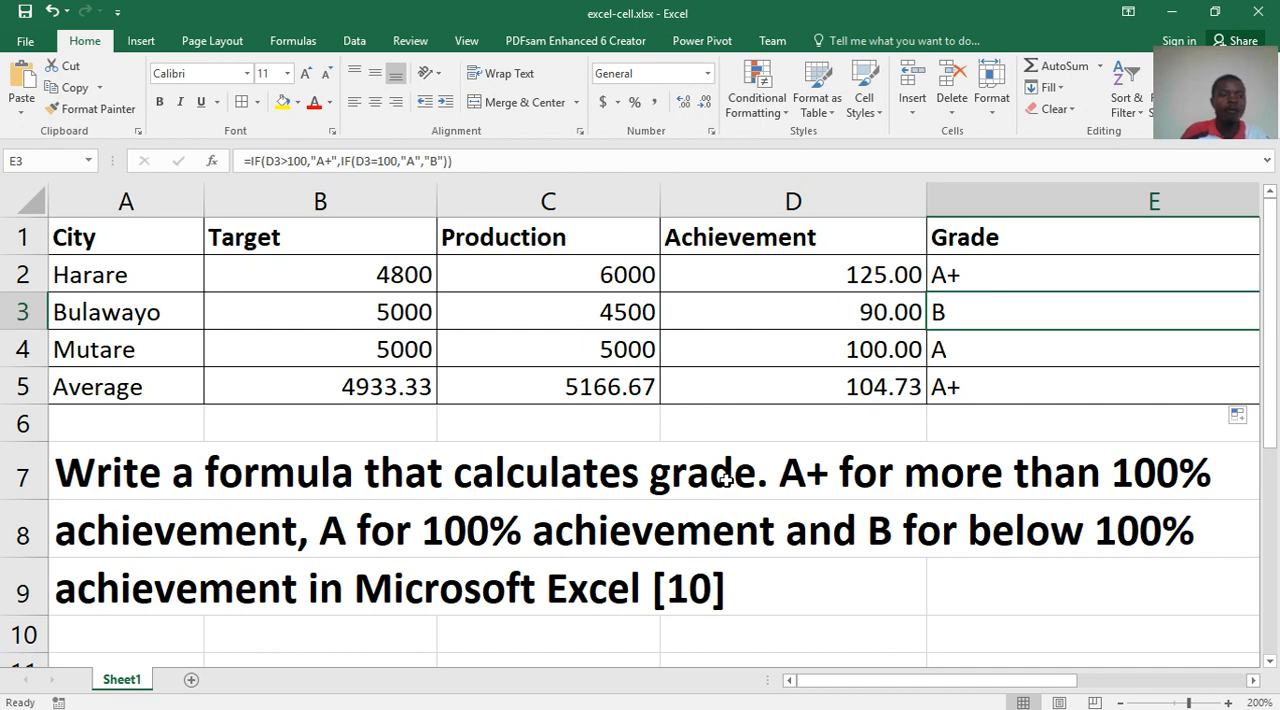
{"action": "left_click", "coordinate": [947, 350]}
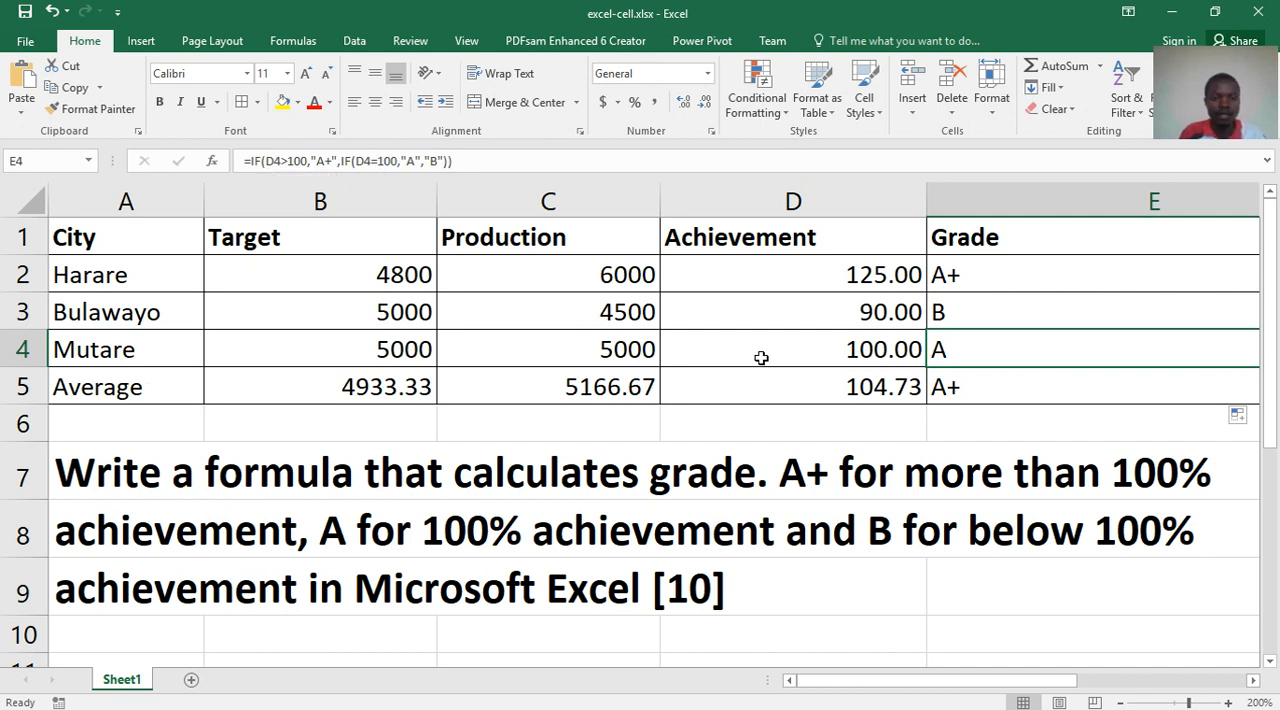
{"action": "left_click", "coordinate": [868, 350]}
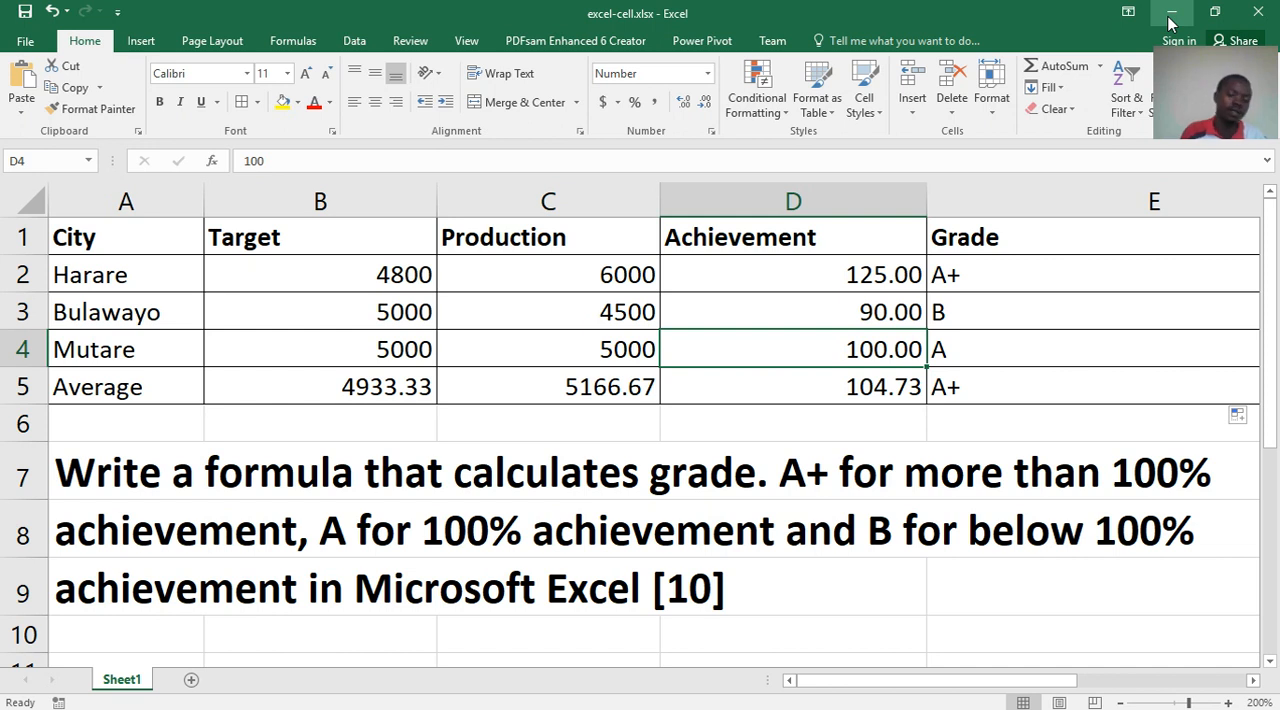
- Switch to the PowerPoint slide show, view the Question 4 slide and advance to the question about the formulas in column C
{"action": "left_click", "coordinate": [1171, 14]}
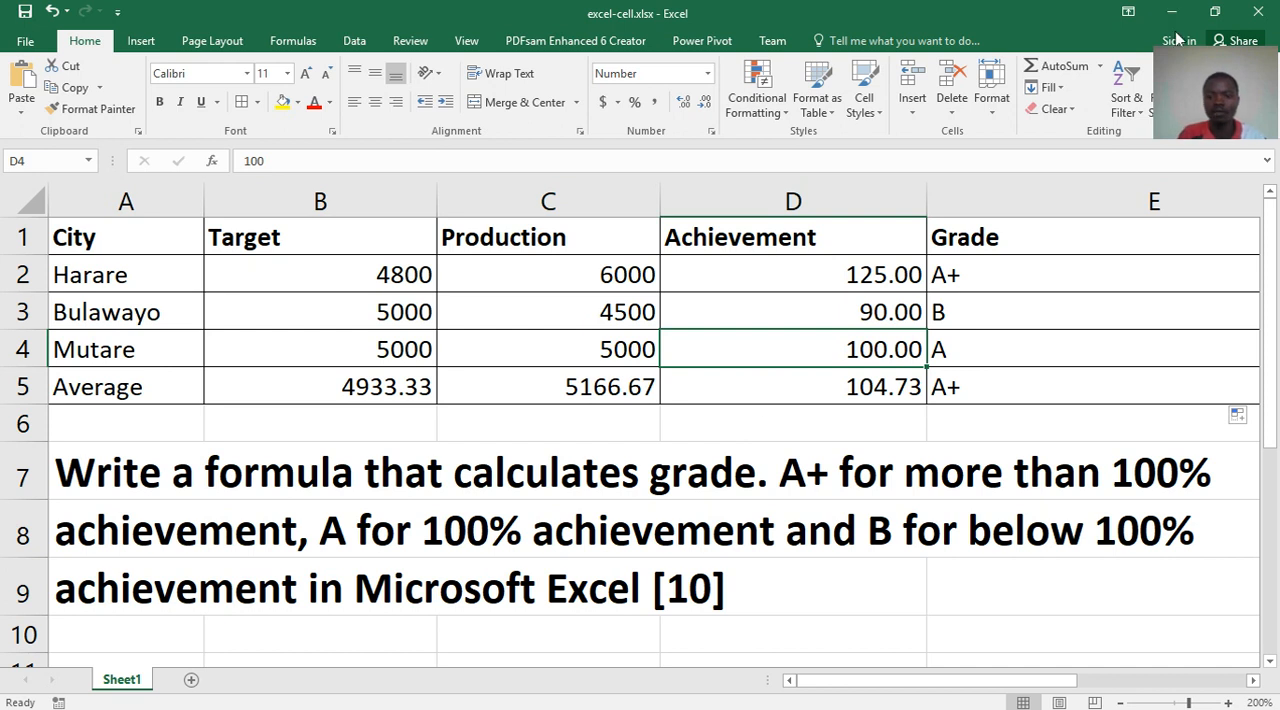
{"action": "mouse_move", "coordinate": [845, 700]}
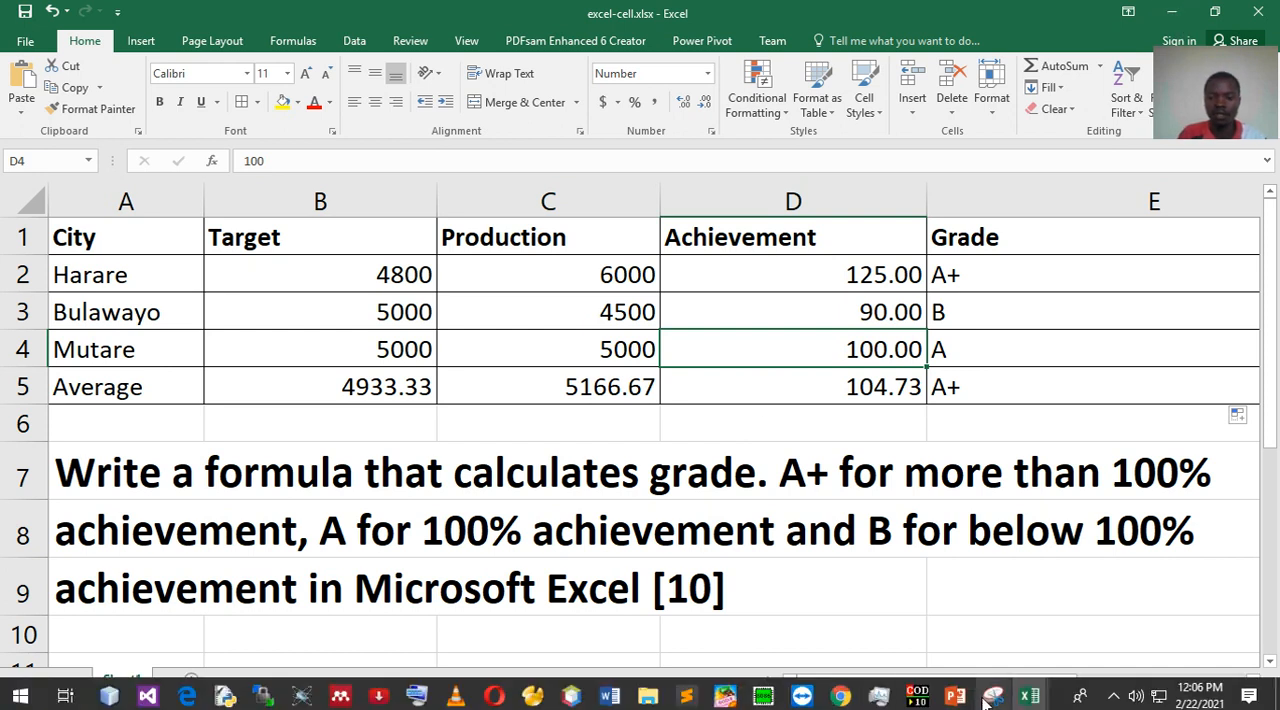
{"action": "mouse_move", "coordinate": [993, 700]}
{"action": "left_click", "coordinate": [1038, 630]}
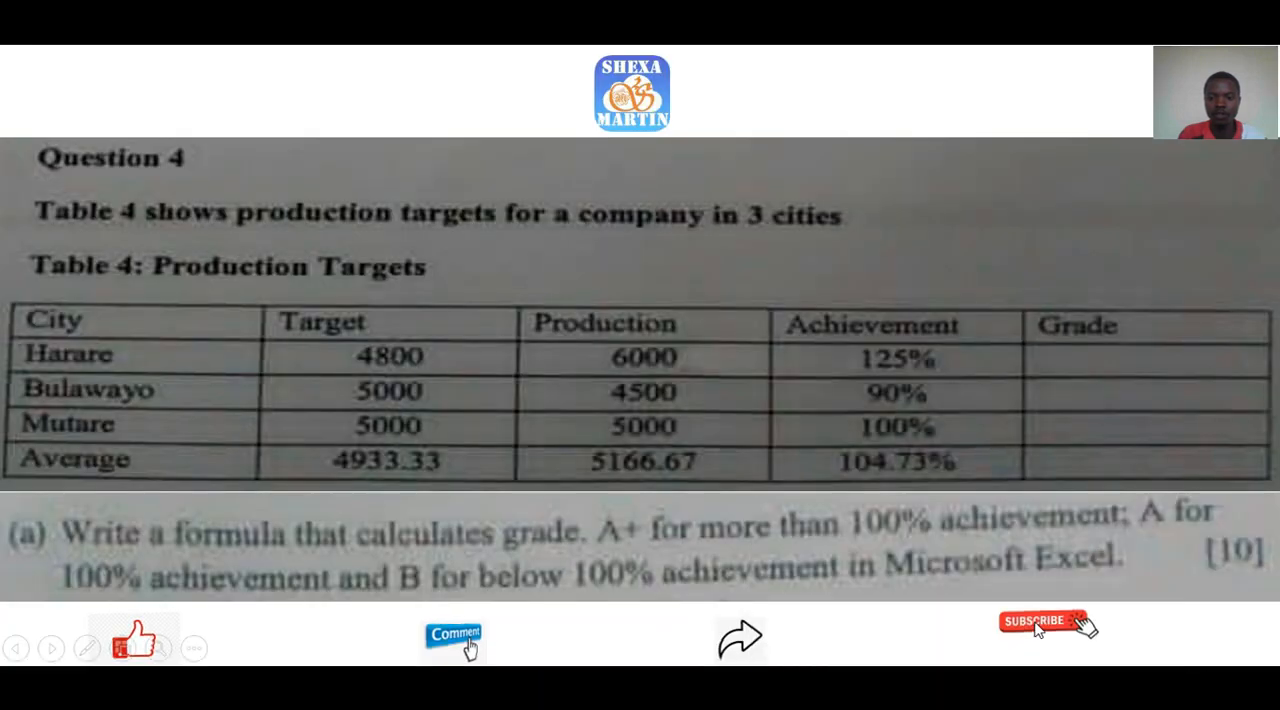
{"action": "left_click", "coordinate": [1038, 630]}
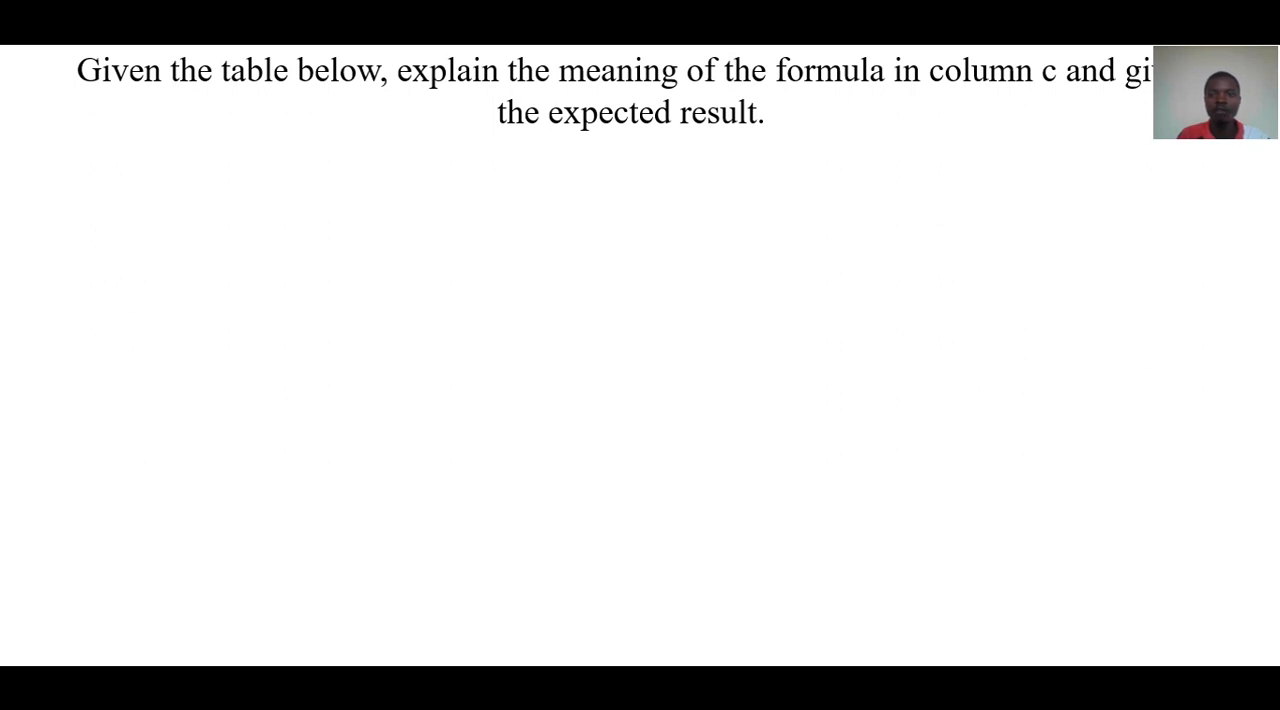
{"action": "key", "text": "Right"}
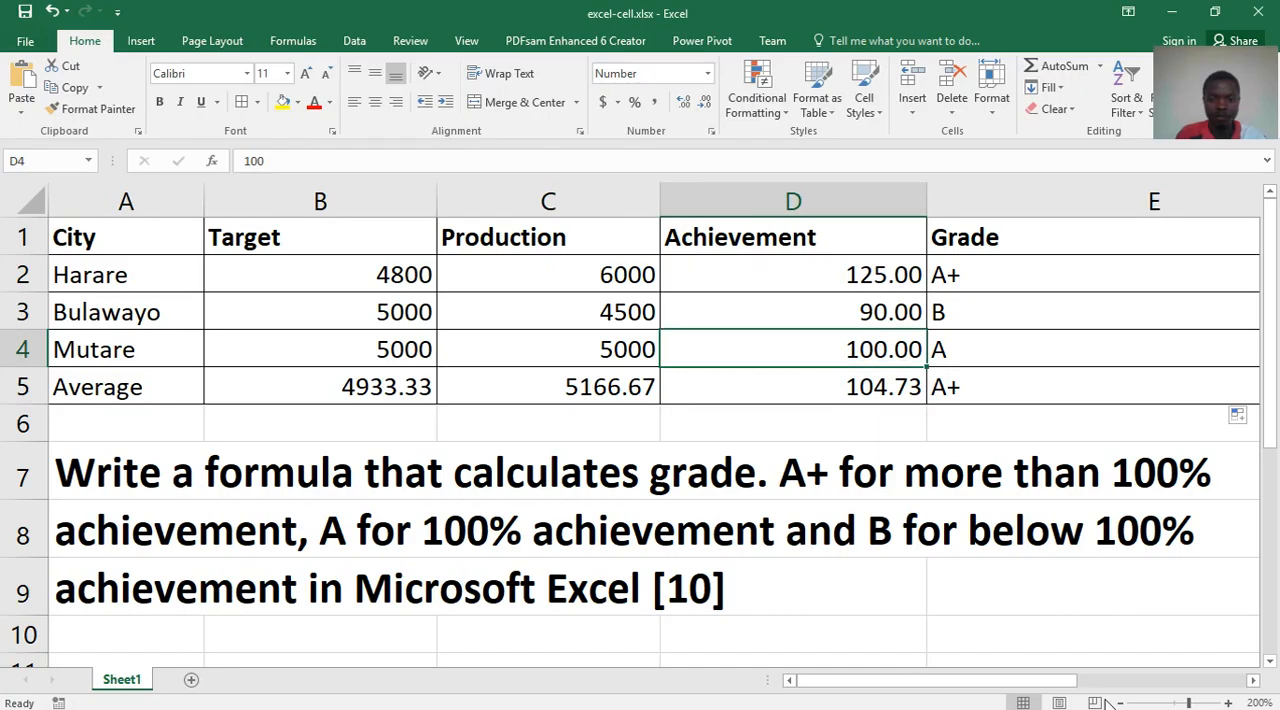
- Back in the Excel workbook, open E2's formula for editing and examine each condition and return value of both IF functions
{"action": "left_click", "coordinate": [954, 278]}
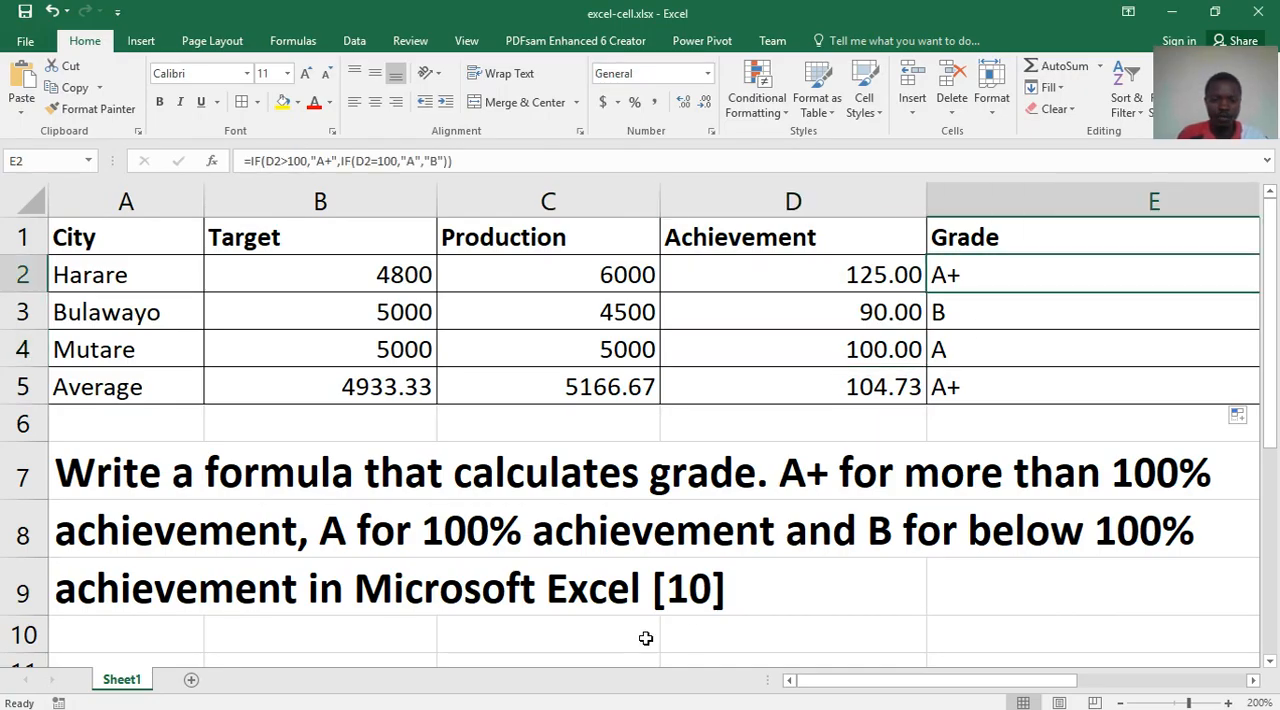
{"action": "left_click", "coordinate": [688, 597]}
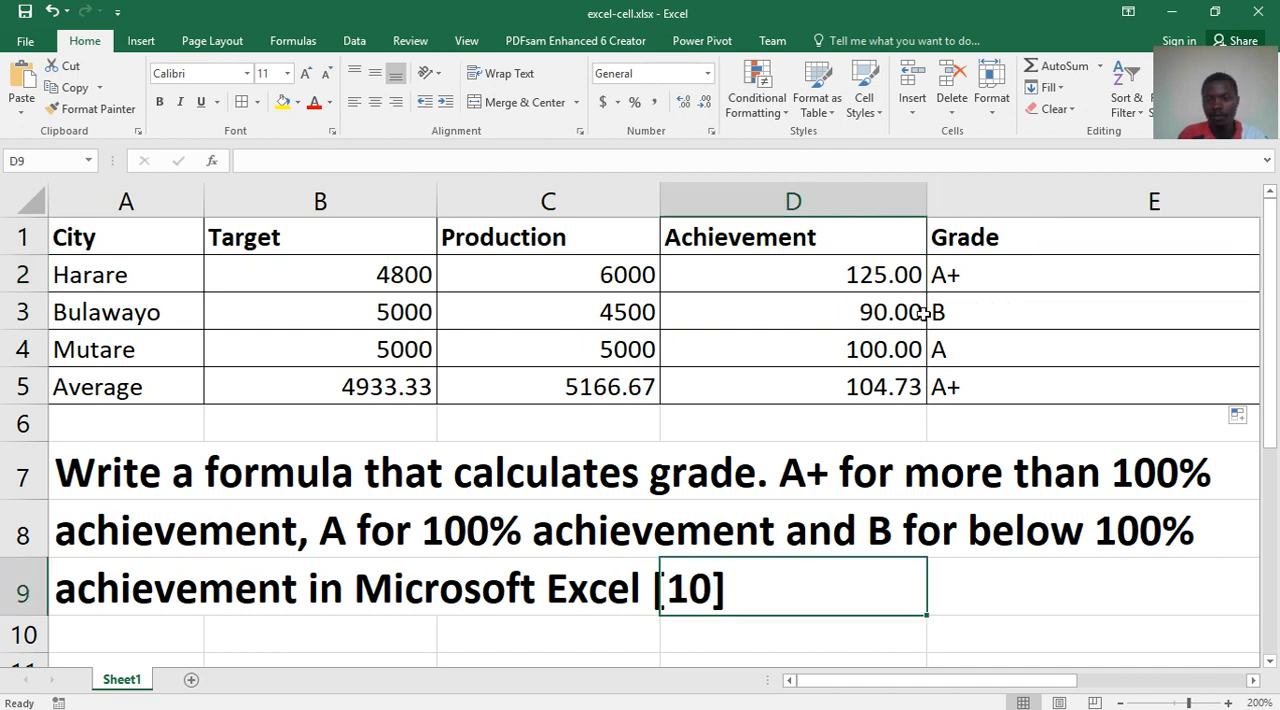
{"action": "left_click", "coordinate": [956, 283]}
{"action": "double_click", "coordinate": [956, 283]}
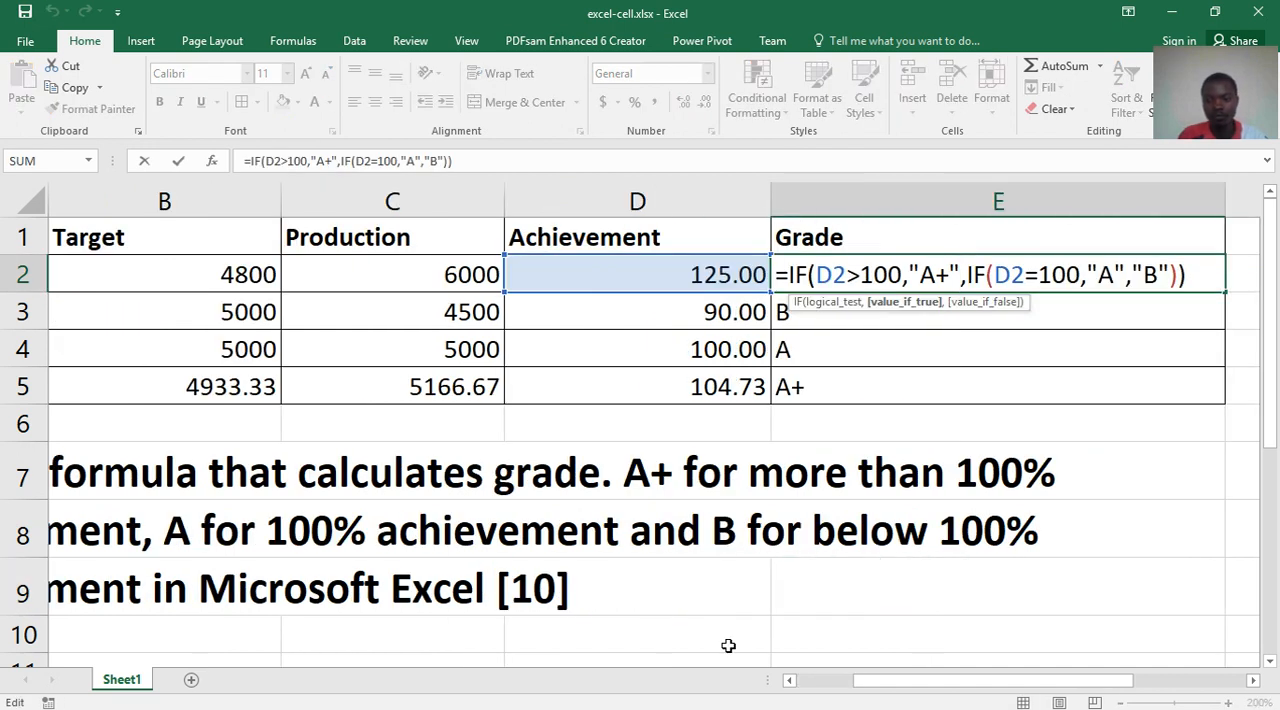
{"action": "left_click_drag", "start_coordinate": [900, 690], "coordinate": [1054, 676]}
{"action": "left_click", "coordinate": [504, 274]}
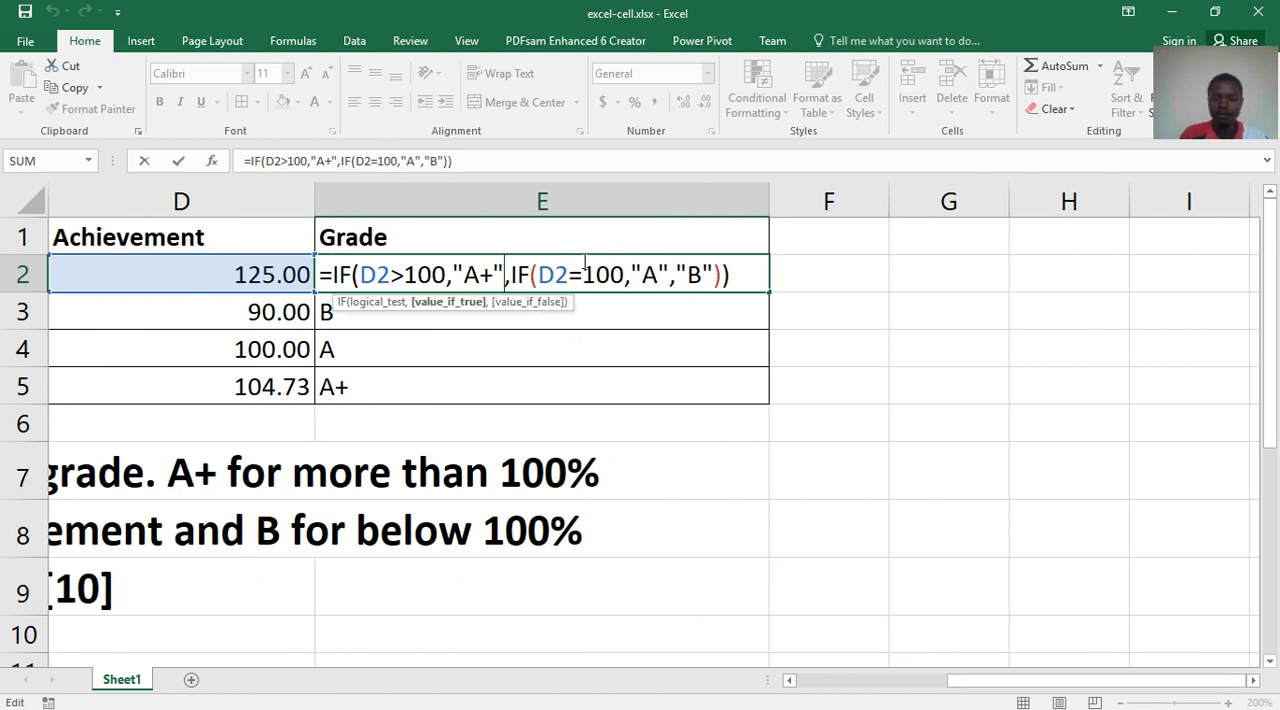
{"action": "left_click", "coordinate": [330, 274]}
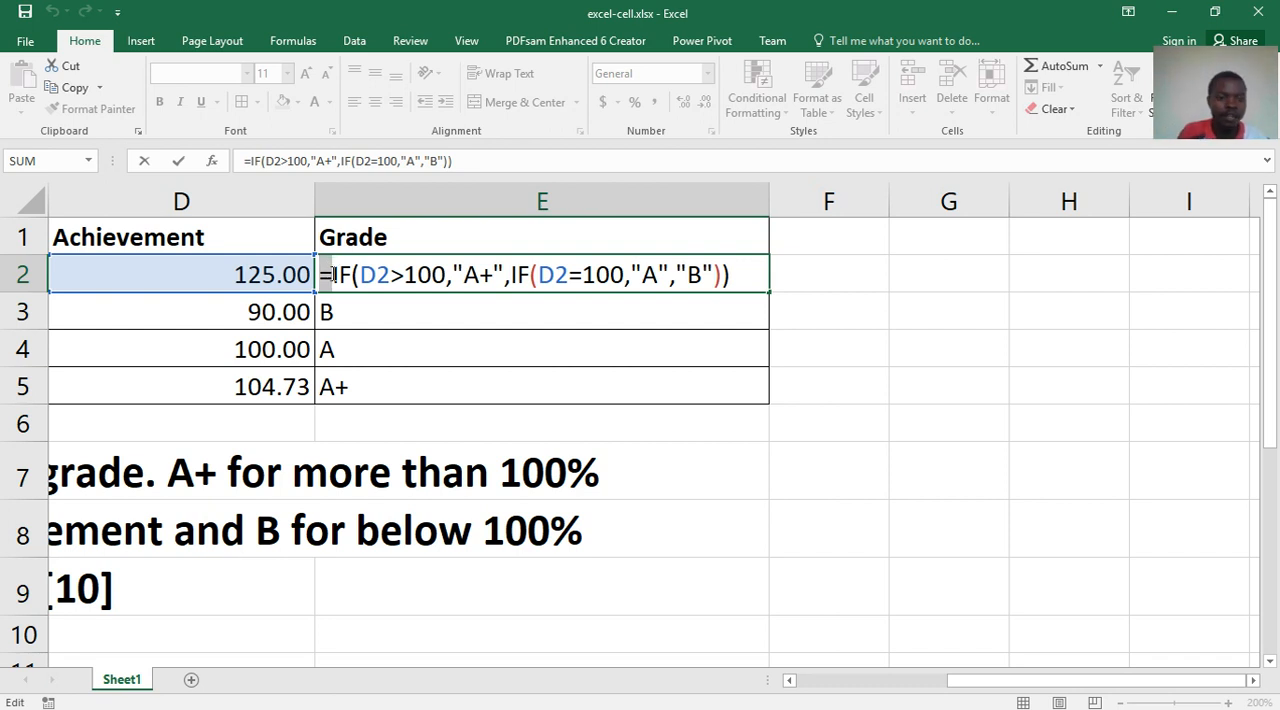
{"action": "left_click", "coordinate": [343, 276]}
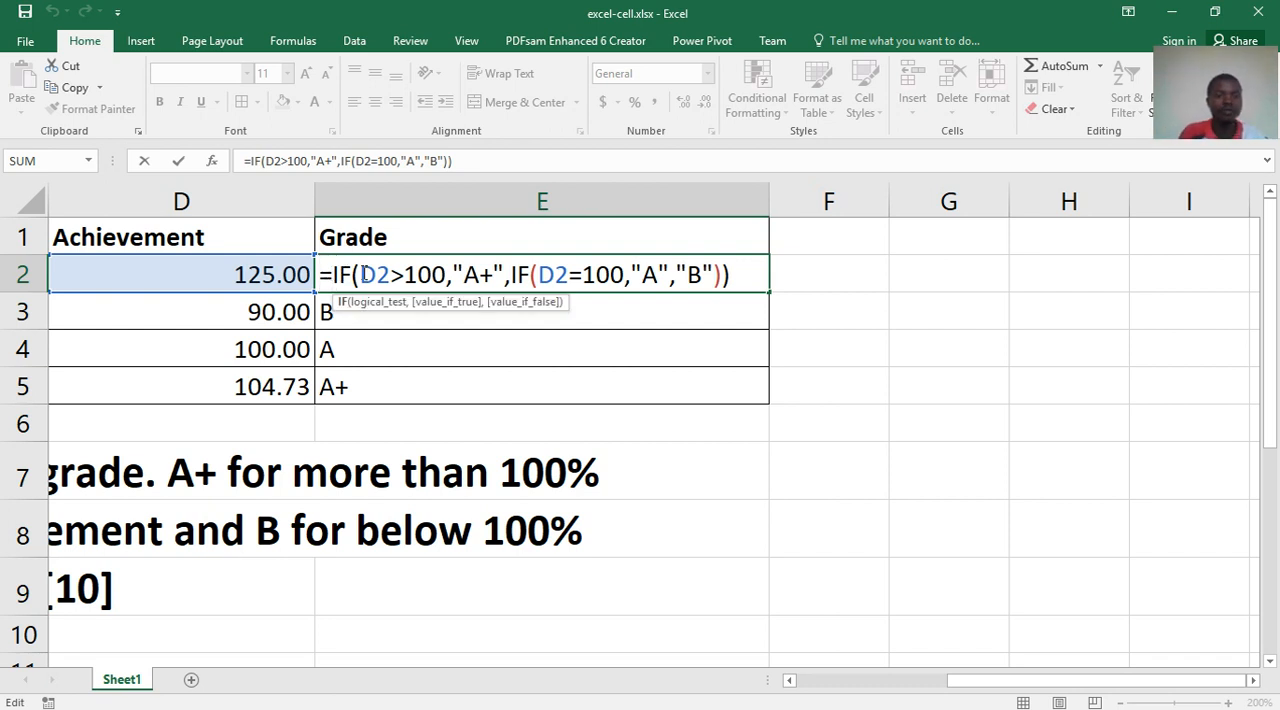
{"action": "left_click_drag", "start_coordinate": [360, 274], "coordinate": [484, 274]}
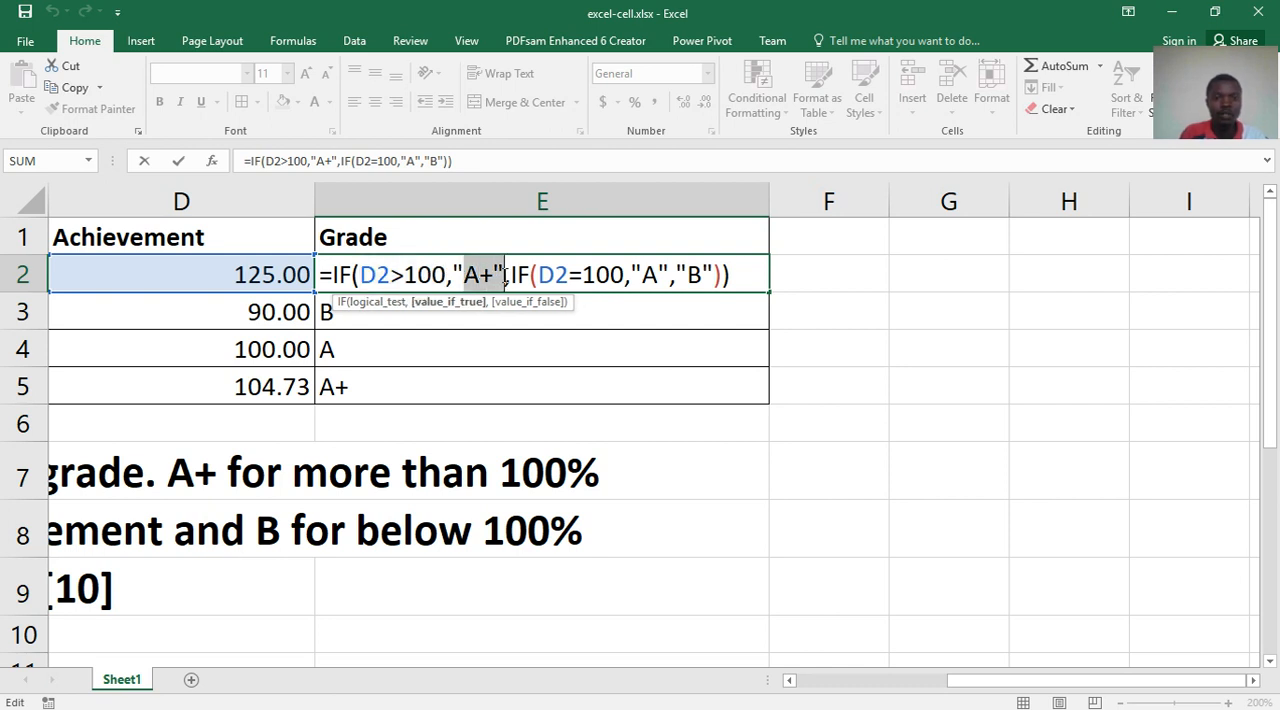
{"action": "left_click_drag", "start_coordinate": [509, 275], "coordinate": [609, 274]}
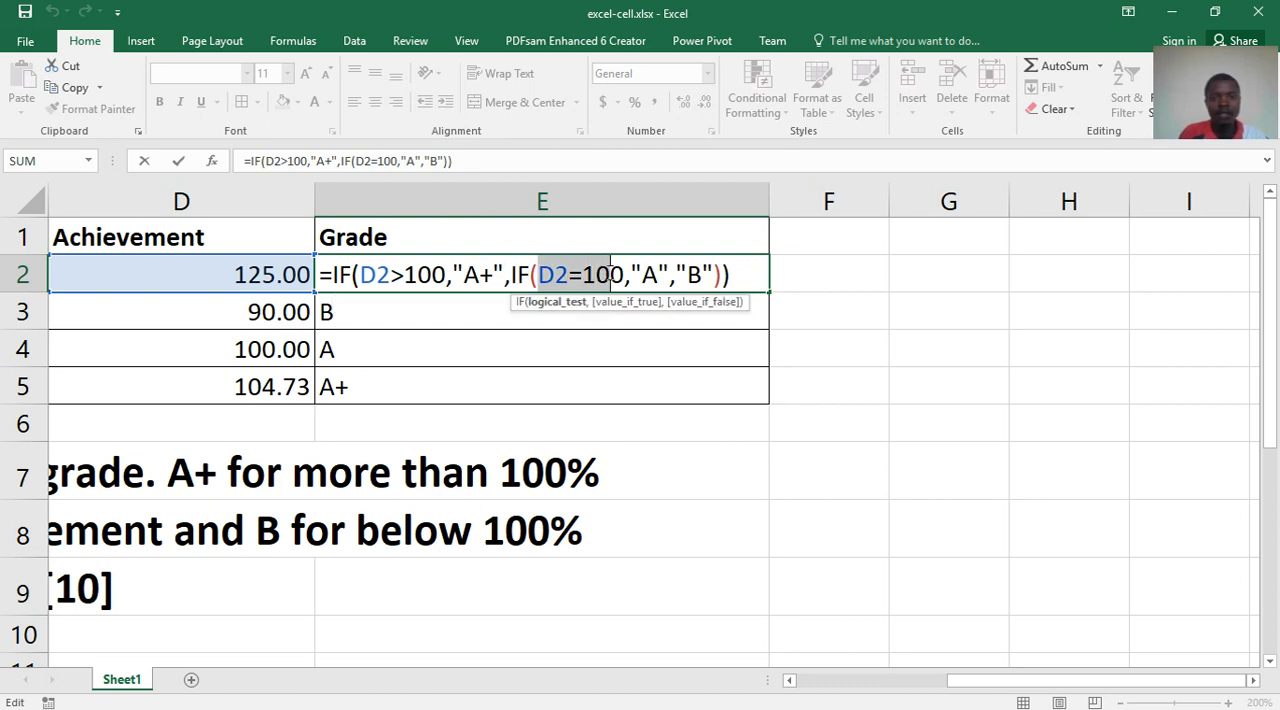
{"action": "double_click", "coordinate": [650, 272]}
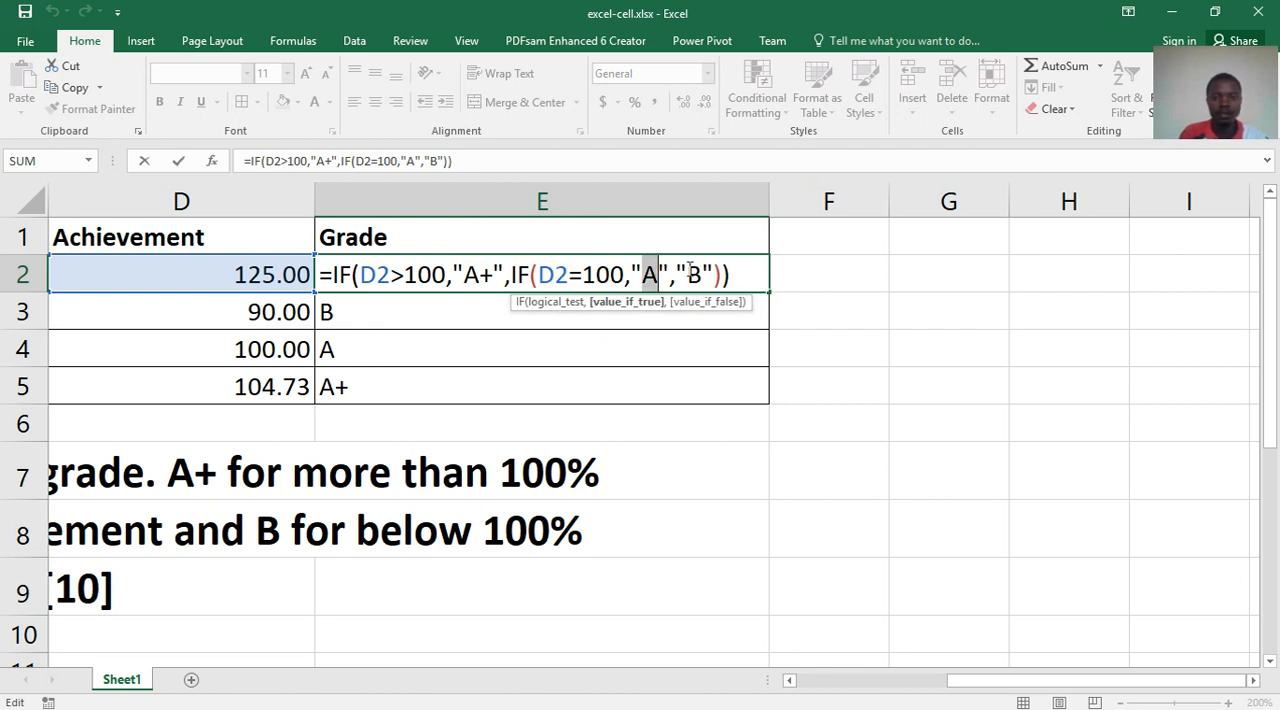
{"action": "double_click", "coordinate": [692, 272]}
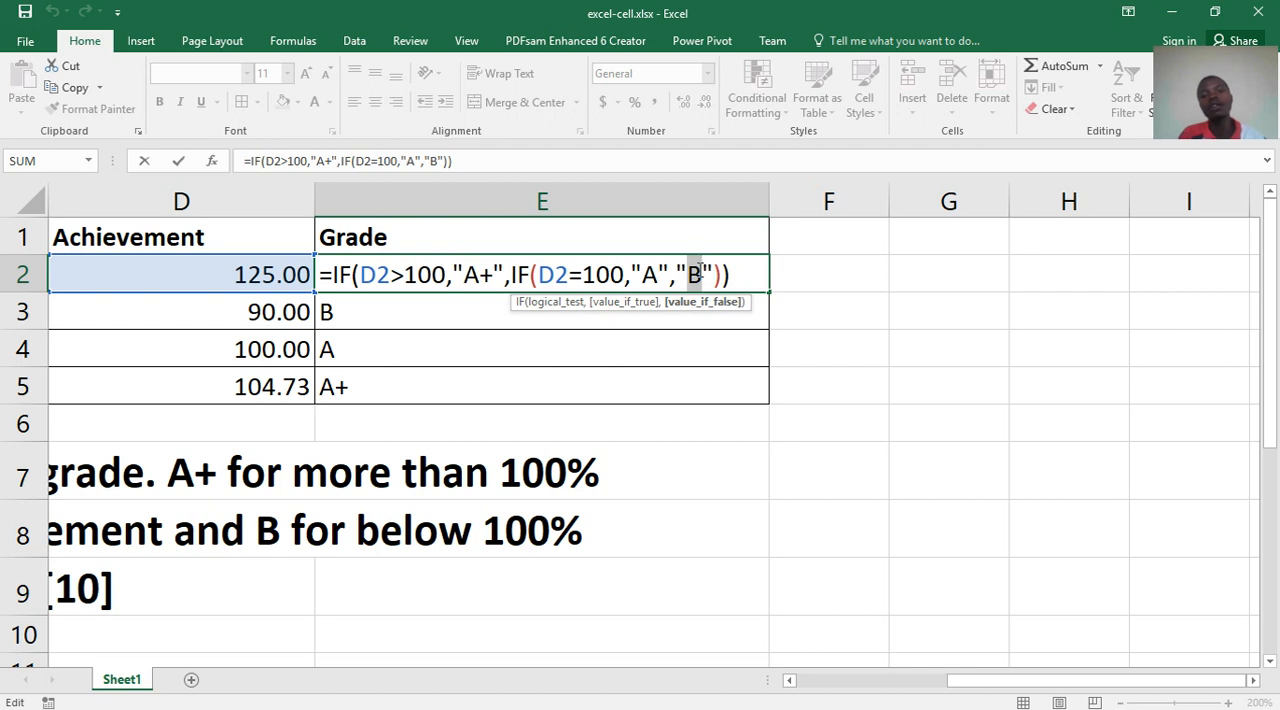
- Re-examine how the second IF serves as the first one's false argument, including the comma separators and the quotation marks around text
{"action": "left_click", "coordinate": [323, 273]}
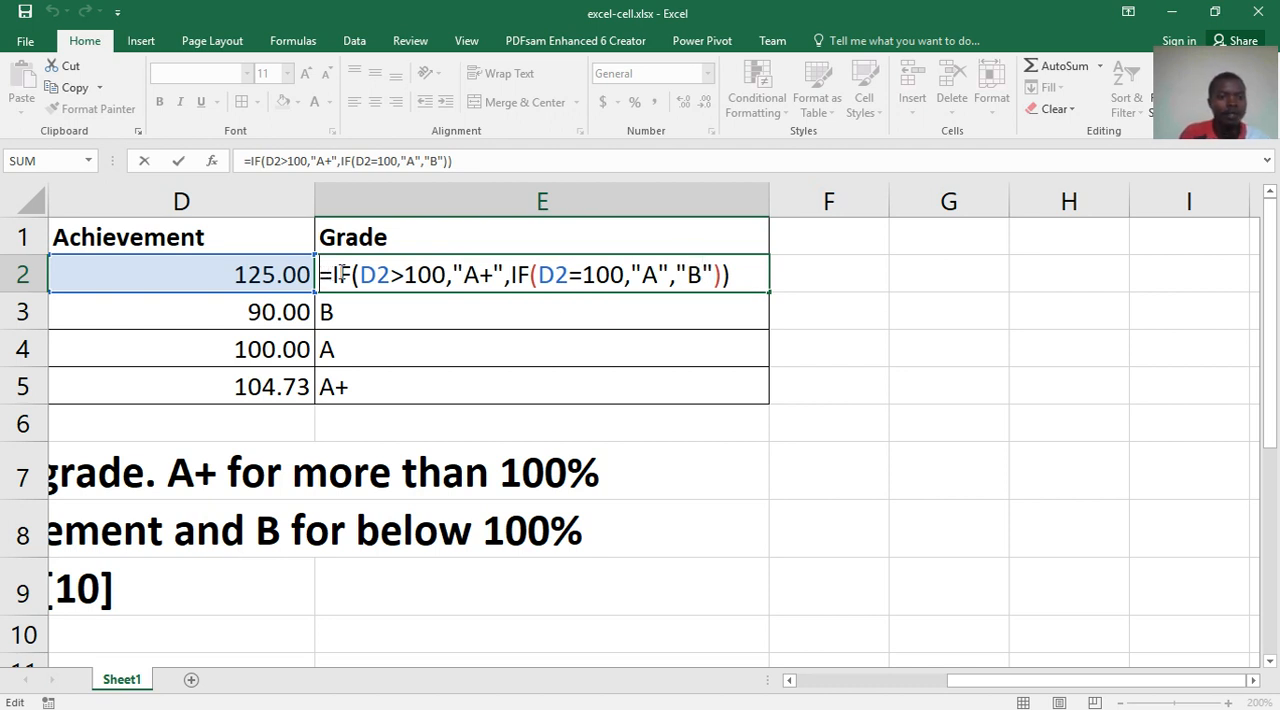
{"action": "left_click_drag", "start_coordinate": [342, 273], "coordinate": [446, 275]}
{"action": "left_click", "coordinate": [474, 270]}
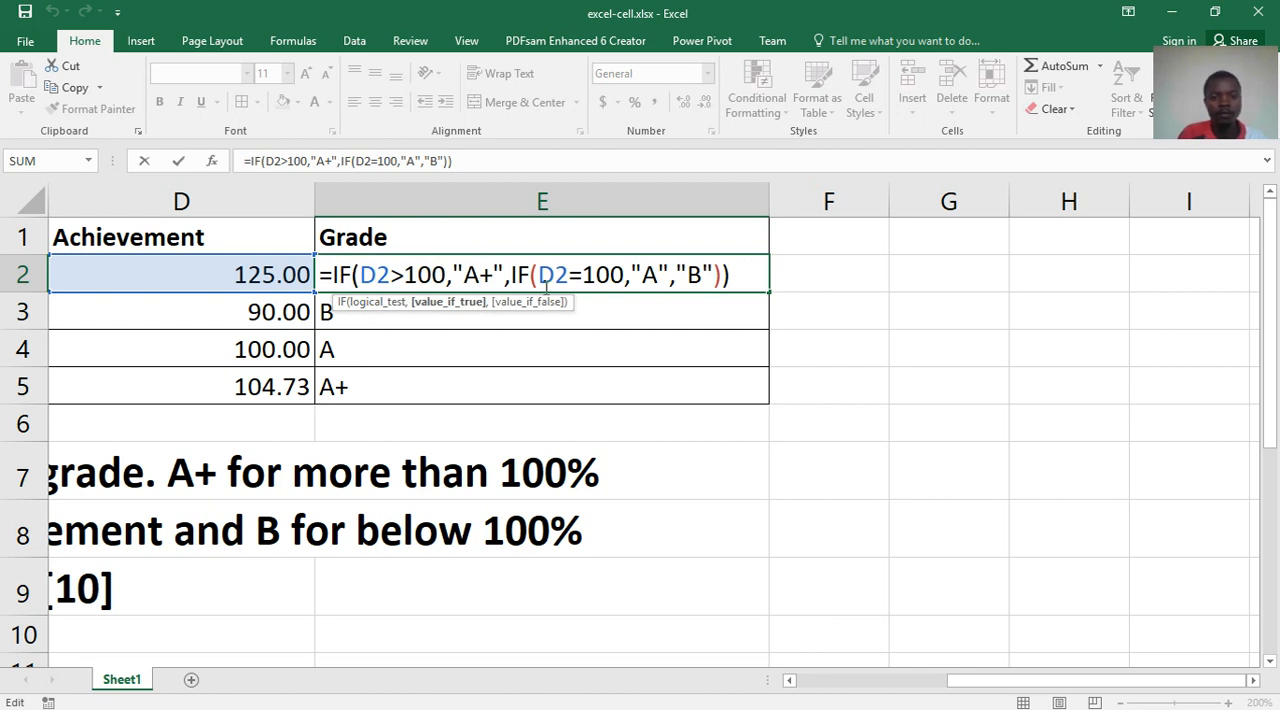
{"action": "left_click_drag", "start_coordinate": [508, 275], "coordinate": [531, 275]}
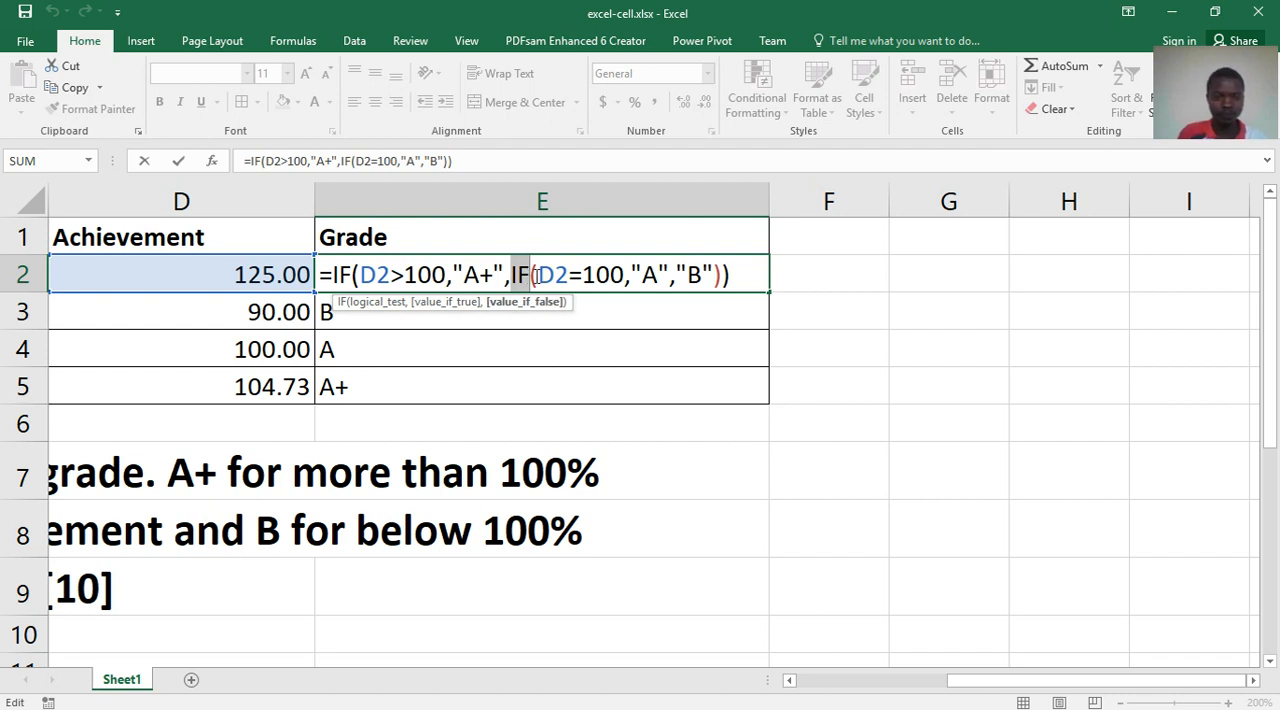
{"action": "left_click_drag", "start_coordinate": [538, 275], "coordinate": [703, 274]}
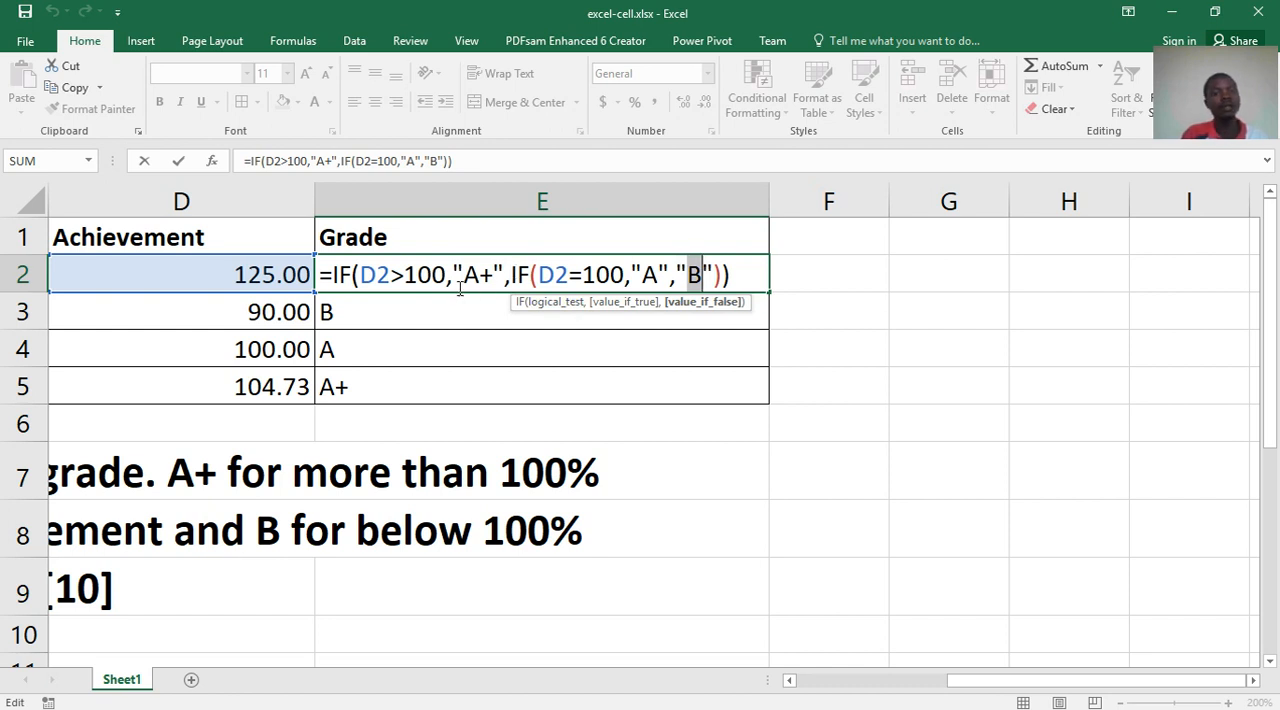
{"action": "left_click", "coordinate": [451, 278]}
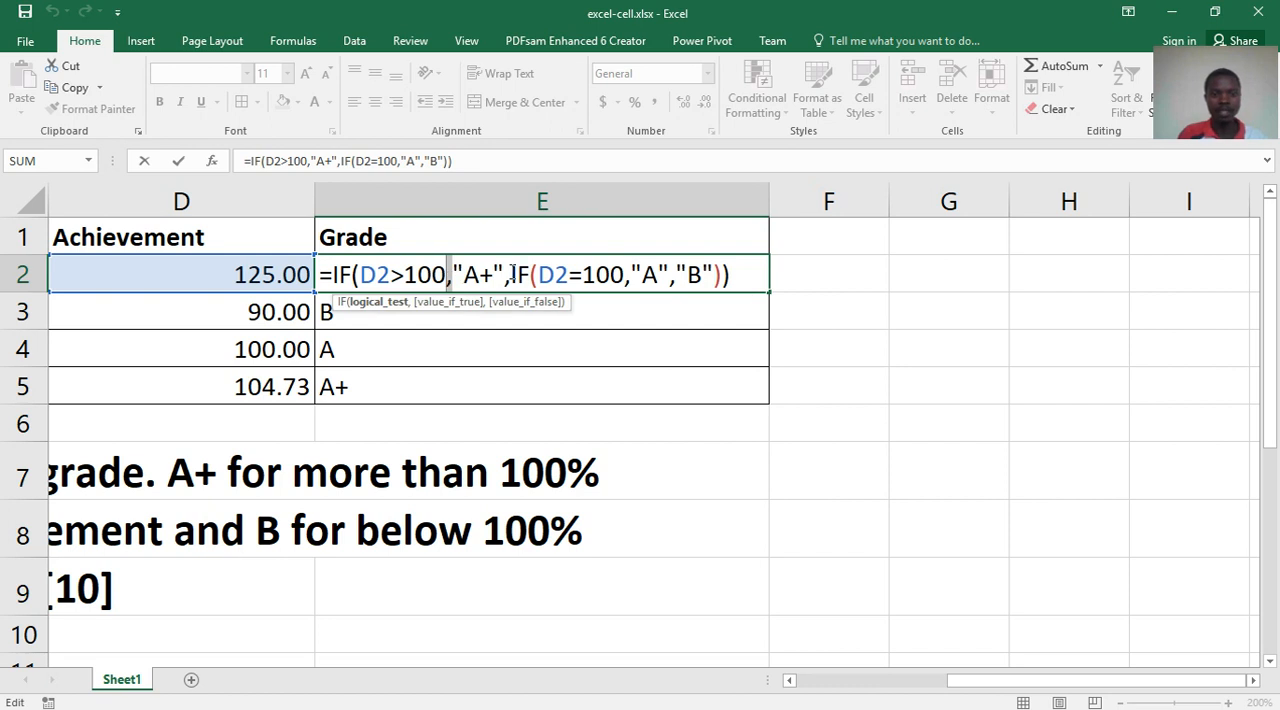
{"action": "left_click", "coordinate": [491, 276]}
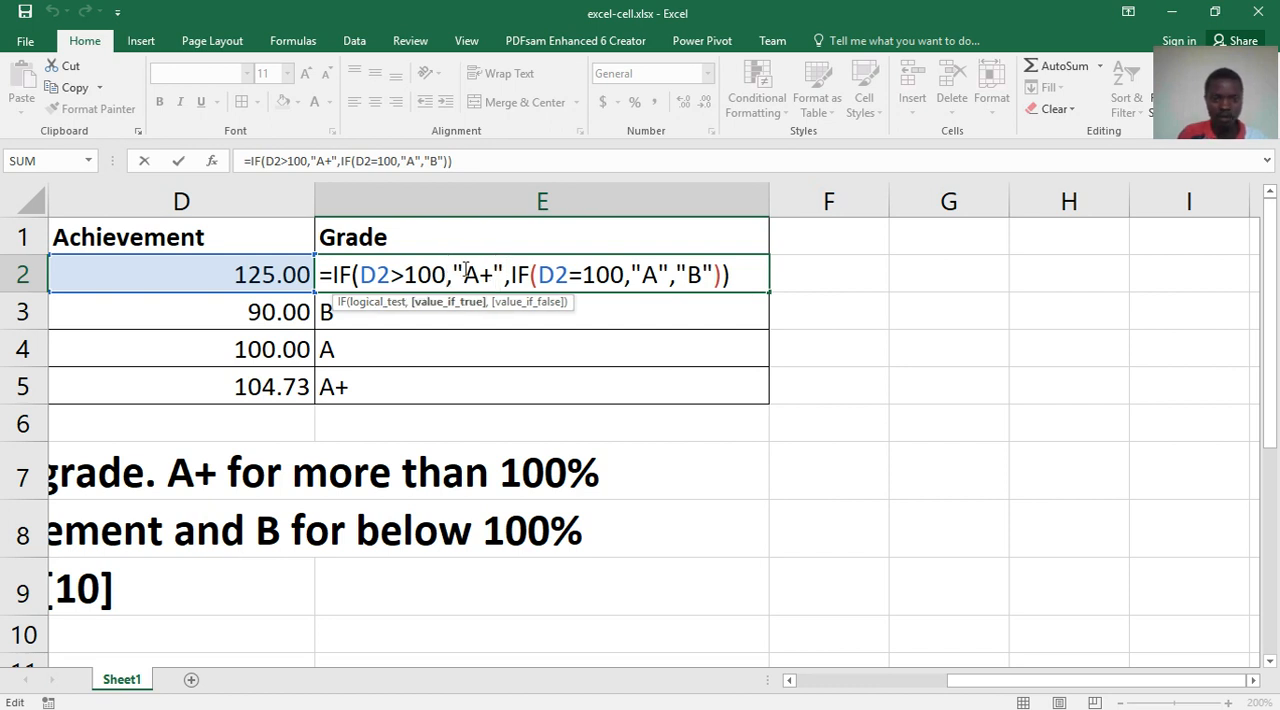
{"action": "left_click", "coordinate": [452, 268]}
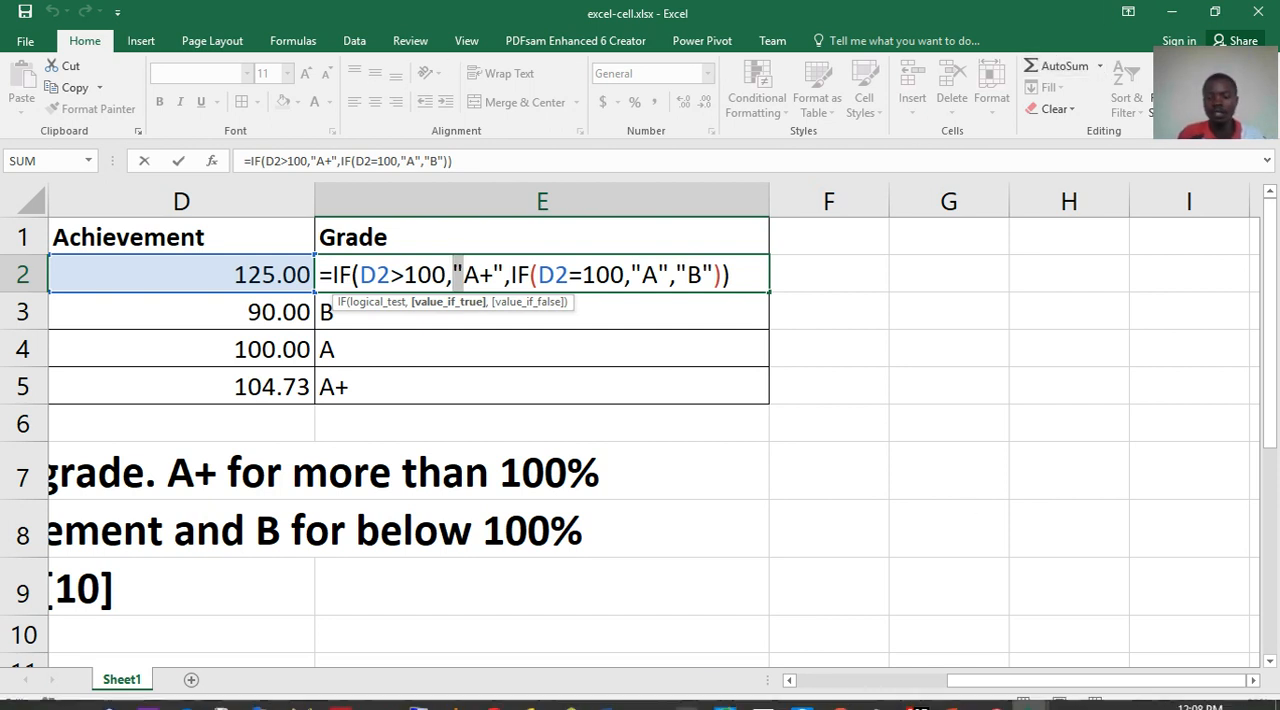
- Switch to the excel-cell.pptx presentation in PowerPoint and start the slide show from slide 3
{"action": "left_click", "coordinate": [955, 695]}
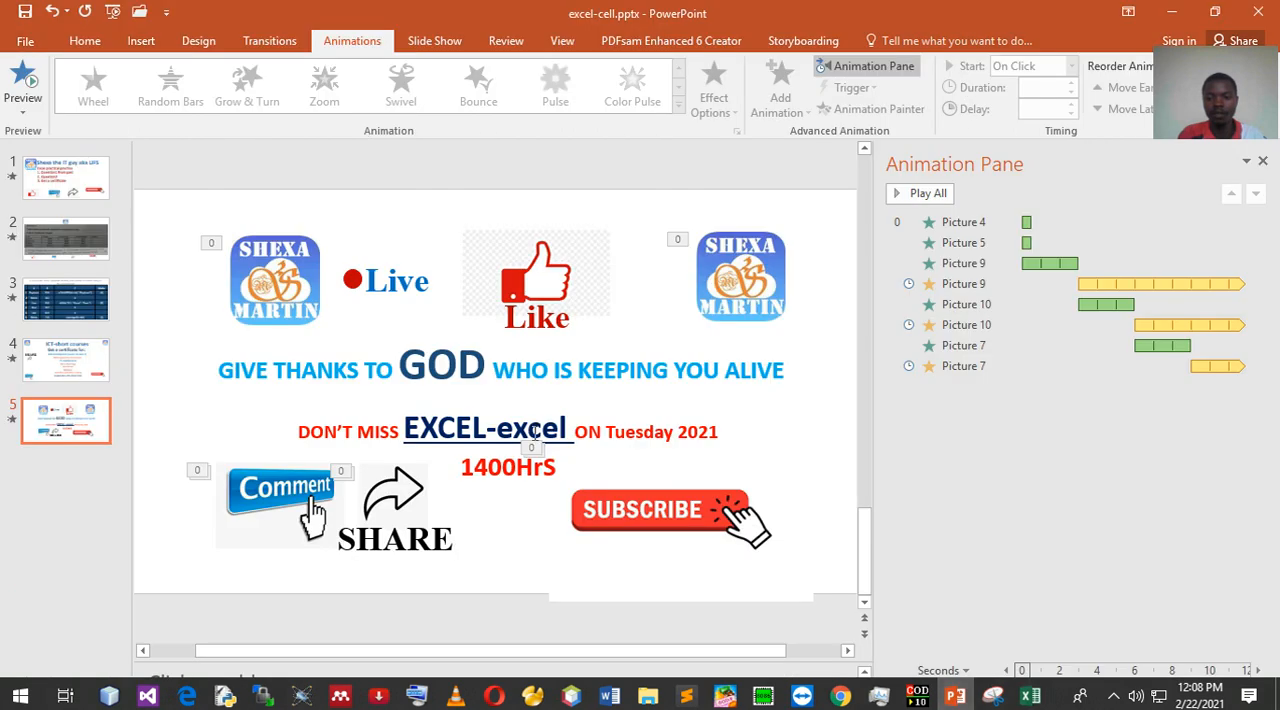
{"action": "mouse_move", "coordinate": [952, 700]}
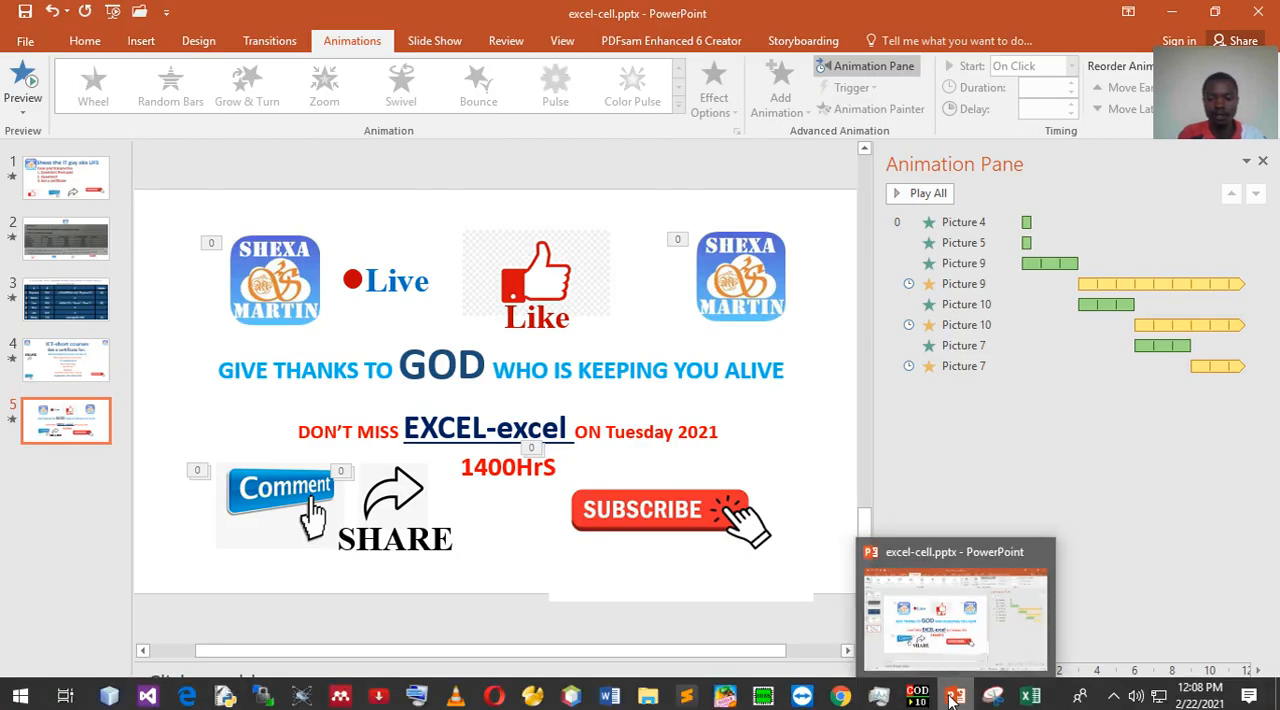
{"action": "left_click", "coordinate": [75, 305]}
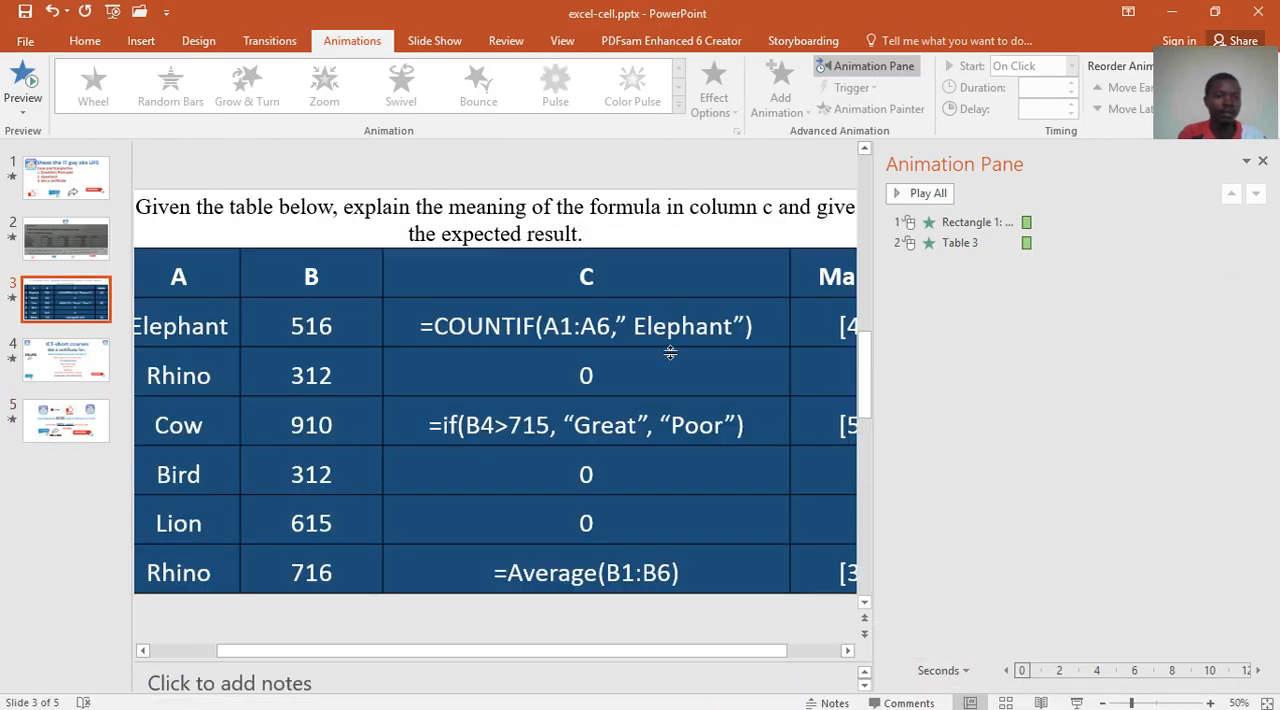
{"action": "left_click", "coordinate": [1077, 703]}
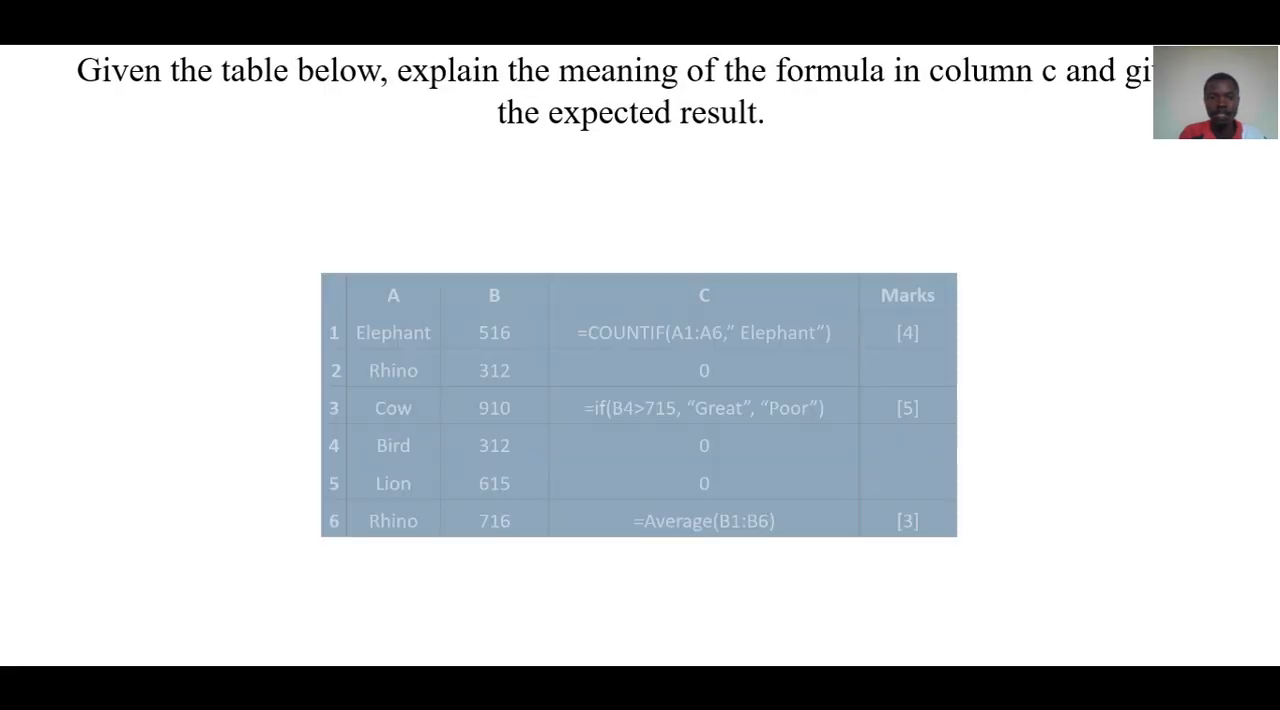